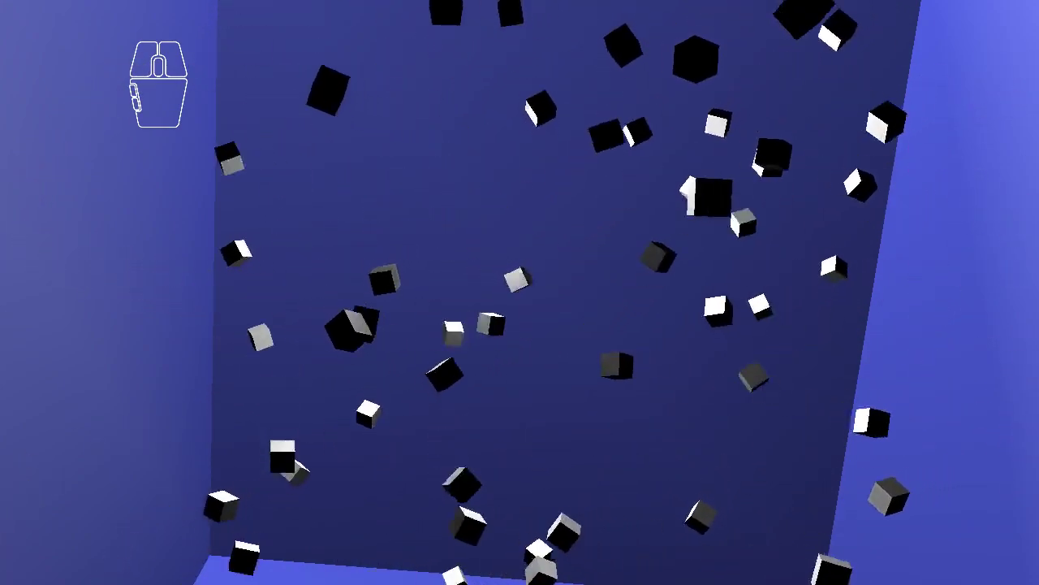
- Quit the running game, and in the default scene select the lamp, the camera and the cube one after another
{"action": "key", "text": "Escape"}
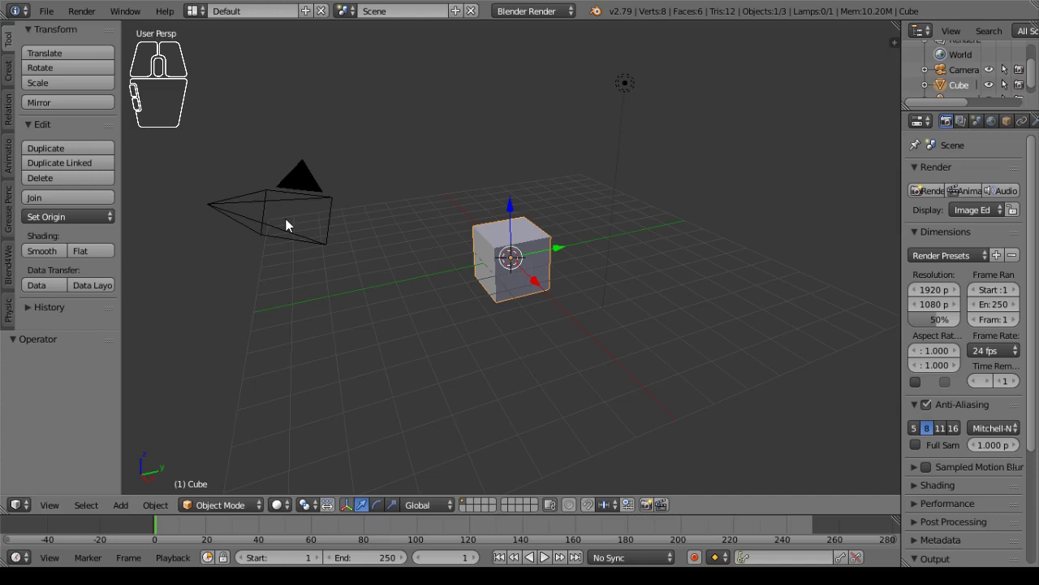
{"action": "right_click", "coordinate": [627, 84]}
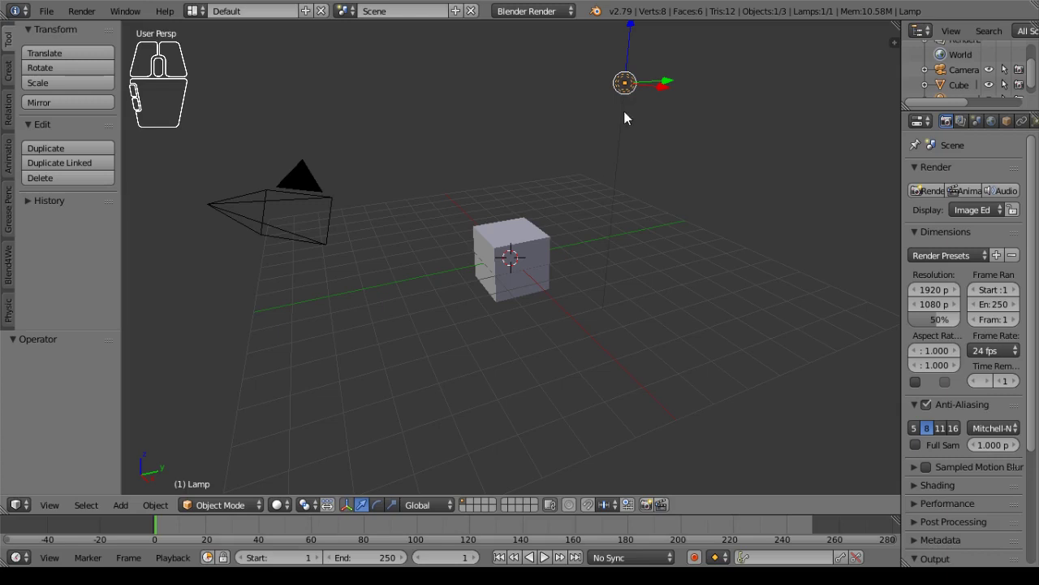
{"action": "right_click", "coordinate": [286, 224]}
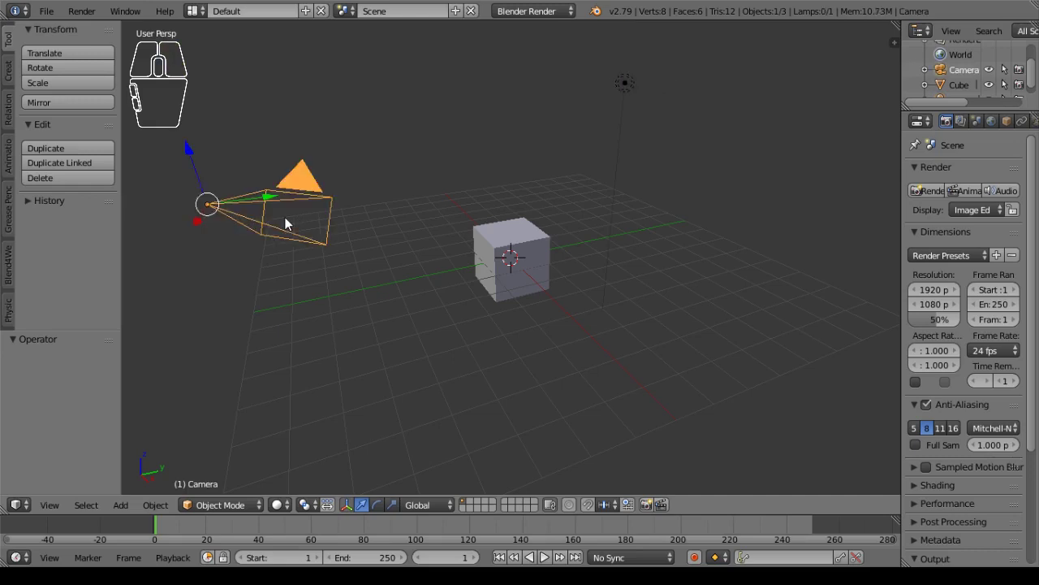
{"action": "right_click", "coordinate": [528, 256]}
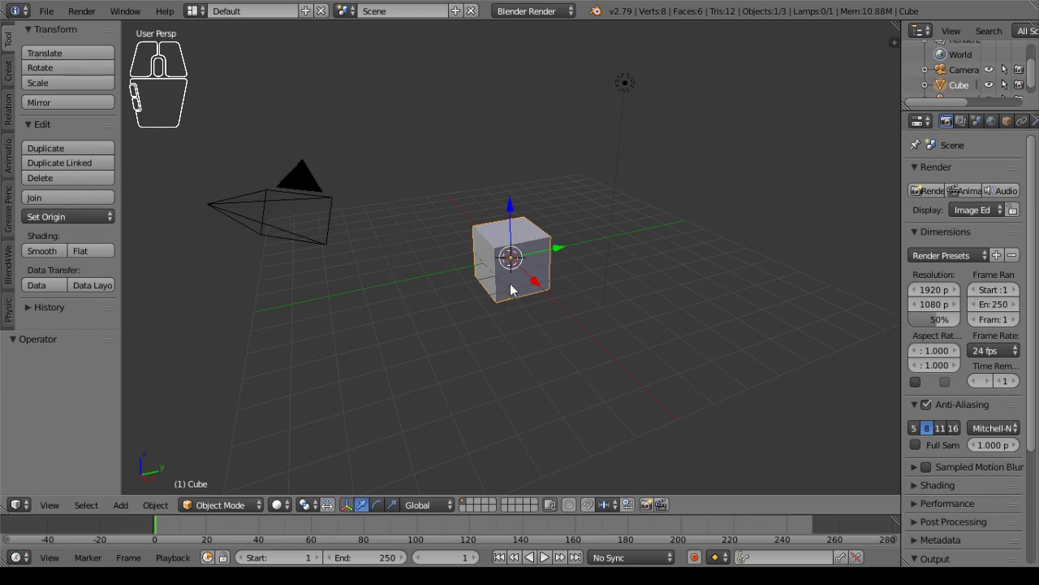
- Place the 3D cursor on the empty grid area beside the cube, on the camera's side
{"action": "left_click", "coordinate": [403, 244]}
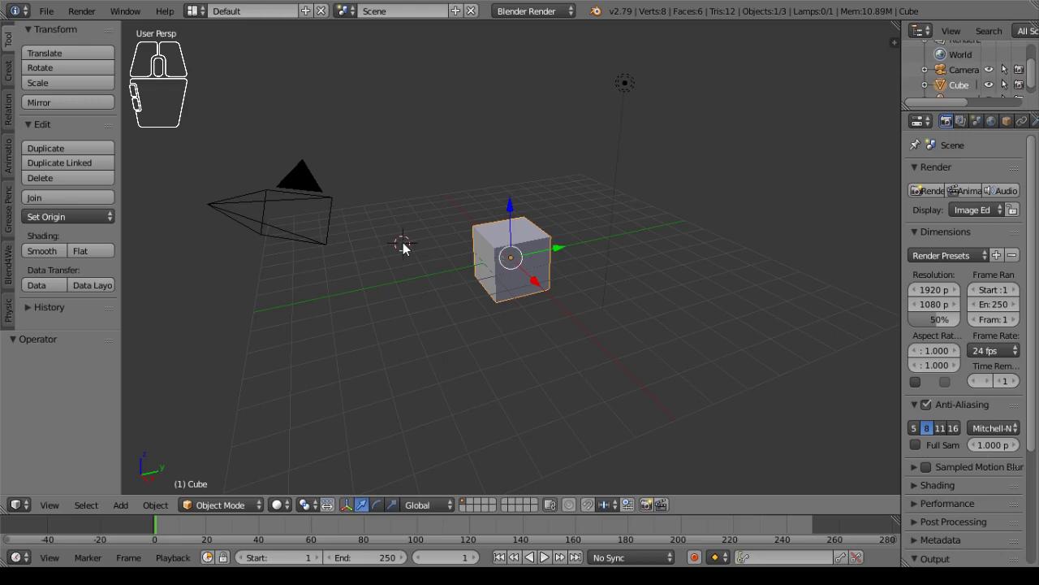
{"action": "left_click", "coordinate": [347, 332]}
- Examine the cube, lamp, camera and grid from different angles, distances and shifted viewpoints
{"action": "middle_click_drag", "start_coordinate": [413, 276], "coordinate": [435, 315]}
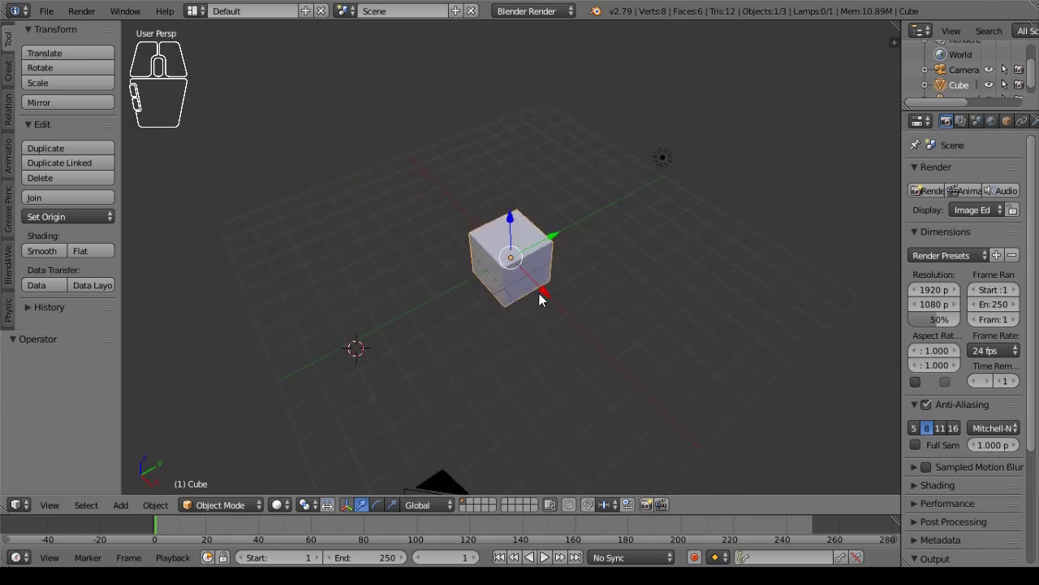
{"action": "scroll", "coordinate": [537, 316], "scroll_direction": "up", "scroll_amount": 6}
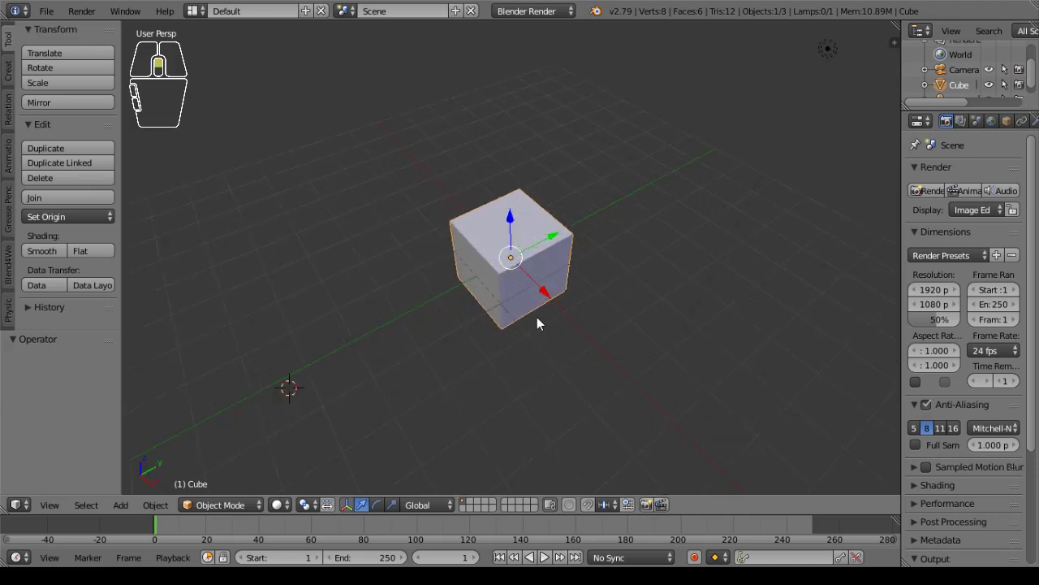
{"action": "scroll", "coordinate": [537, 318], "scroll_direction": "down", "scroll_amount": 7}
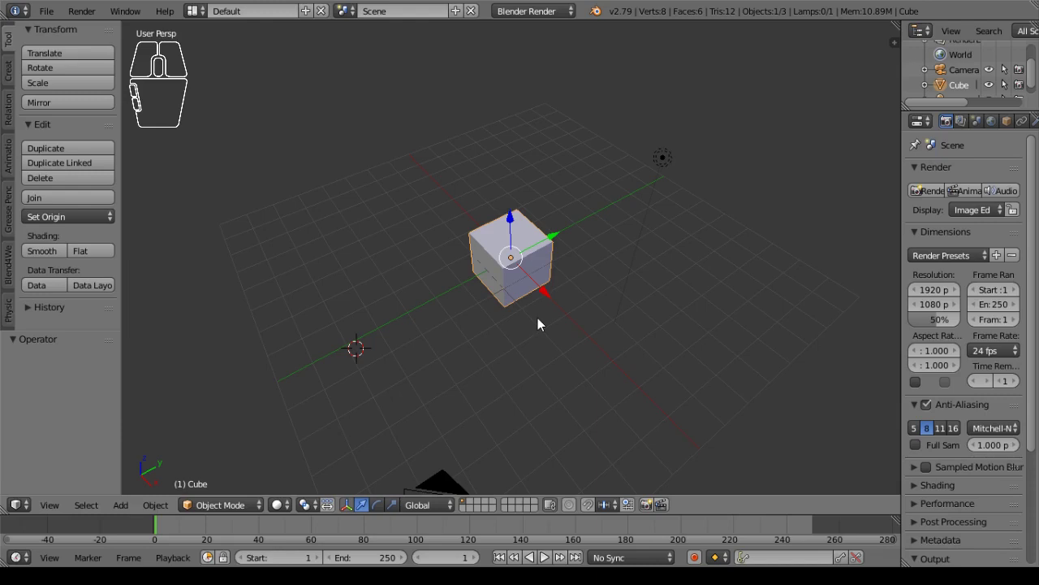
{"action": "key", "text": "shift"}
{"action": "scroll", "coordinate": [537, 319], "scroll_direction": "up", "scroll_amount": 4, "text": "shift"}
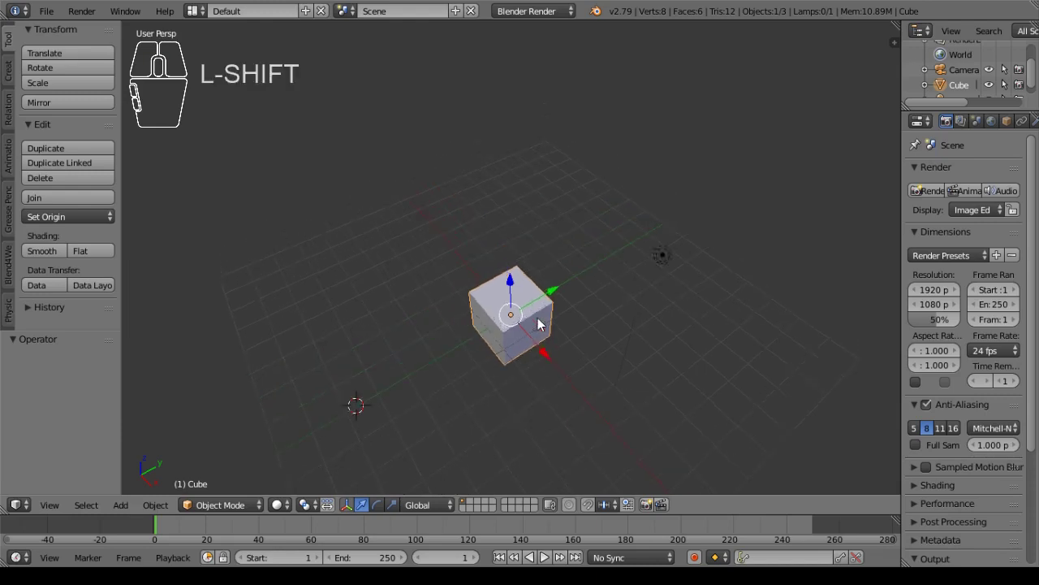
{"action": "scroll", "coordinate": [538, 323], "scroll_direction": "down", "scroll_amount": 10, "text": "shift"}
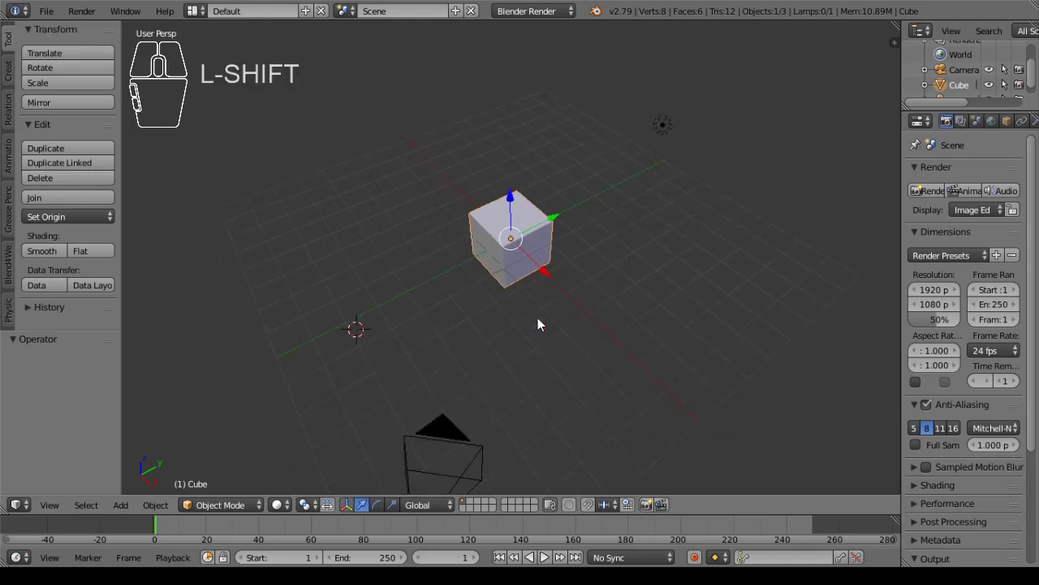
{"action": "scroll", "coordinate": [537, 319], "scroll_direction": "up", "scroll_amount": 7, "text": "shift"}
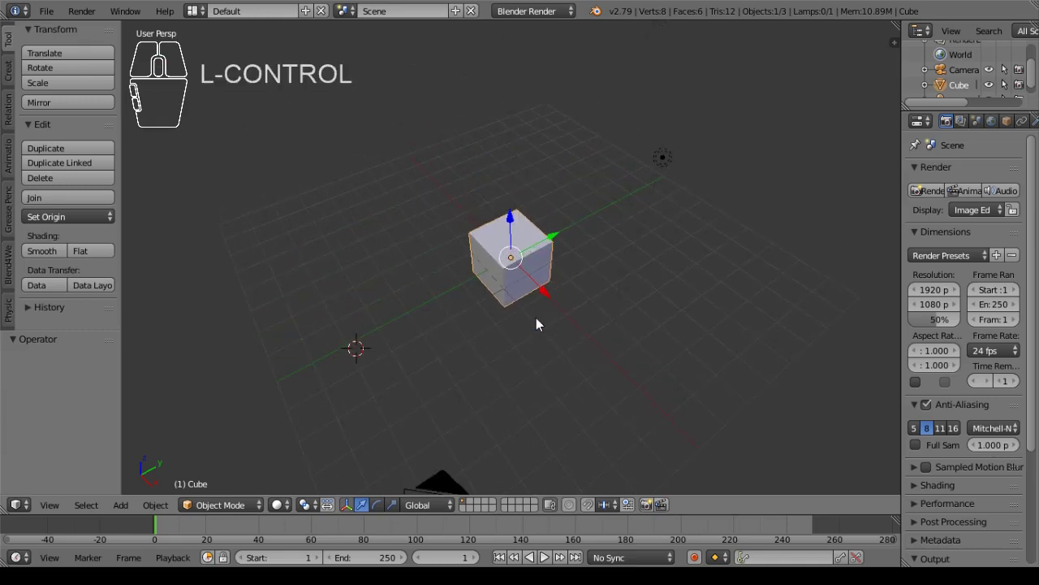
{"action": "scroll", "coordinate": [536, 323], "scroll_direction": "down", "scroll_amount": 6, "text": "ctrl"}
{"action": "scroll", "coordinate": [533, 323], "scroll_direction": "up", "scroll_amount": 5, "text": "ctrl"}
{"action": "scroll", "coordinate": [532, 321], "scroll_direction": "up", "scroll_amount": 7, "text": "ctrl"}
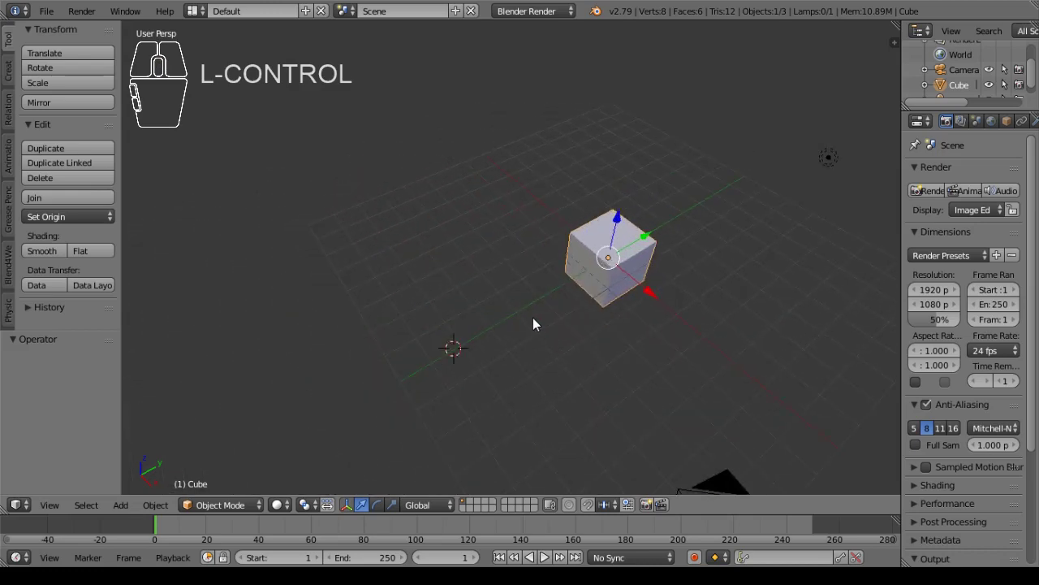
{"action": "scroll", "coordinate": [531, 320], "scroll_direction": "down", "scroll_amount": 2, "text": "ctrl"}
{"action": "scroll", "coordinate": [531, 323], "scroll_direction": "down", "scroll_amount": 6, "text": "ctrl"}
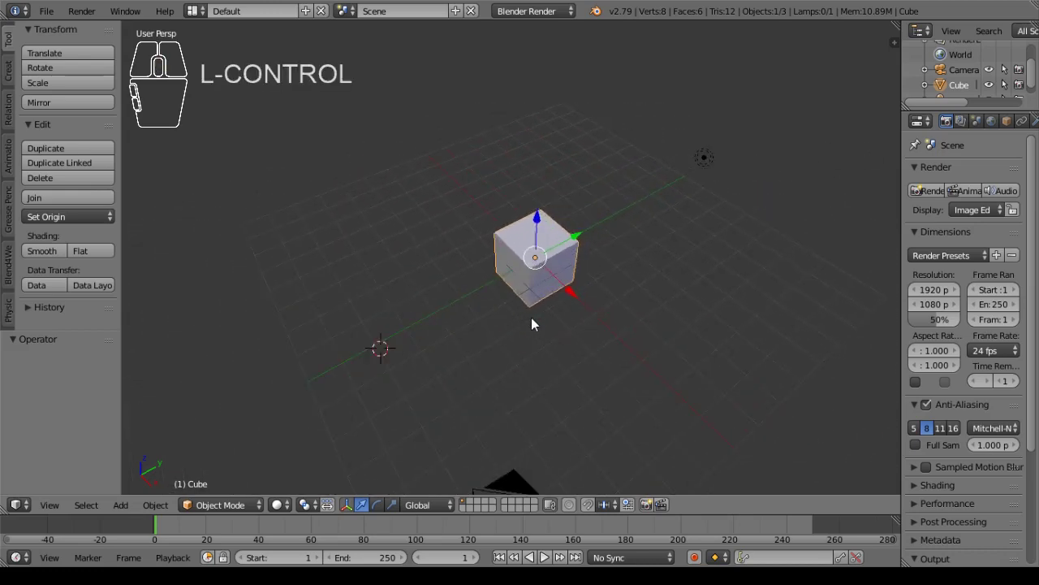
{"action": "scroll", "coordinate": [531, 323], "scroll_direction": "up", "scroll_amount": 3, "text": "ctrl"}
{"action": "scroll", "coordinate": [531, 323], "scroll_direction": "up", "scroll_amount": 2, "text": "ctrl"}
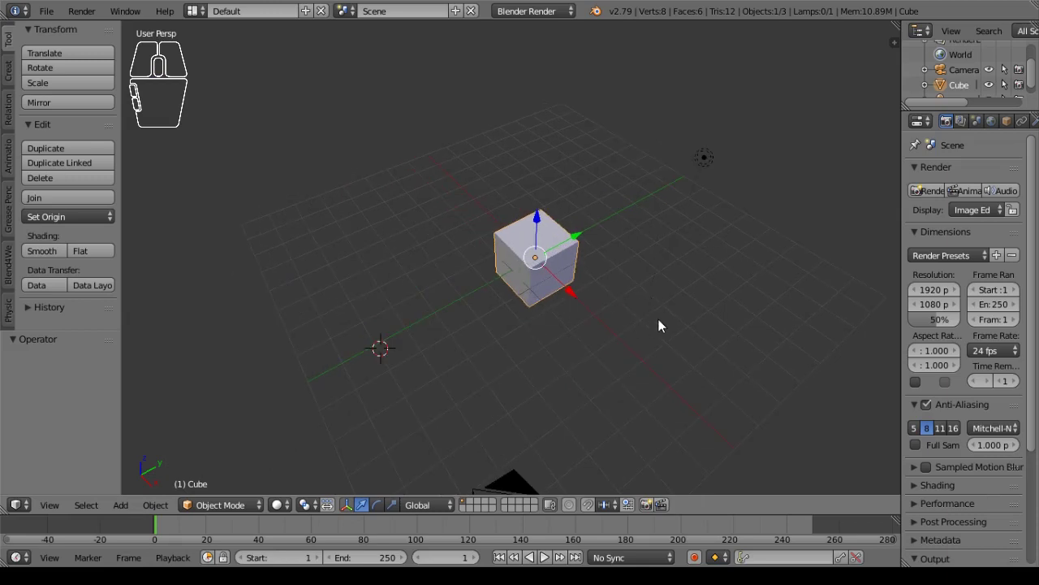
{"action": "middle_click_drag", "start_coordinate": [658, 325], "coordinate": [638, 300]}
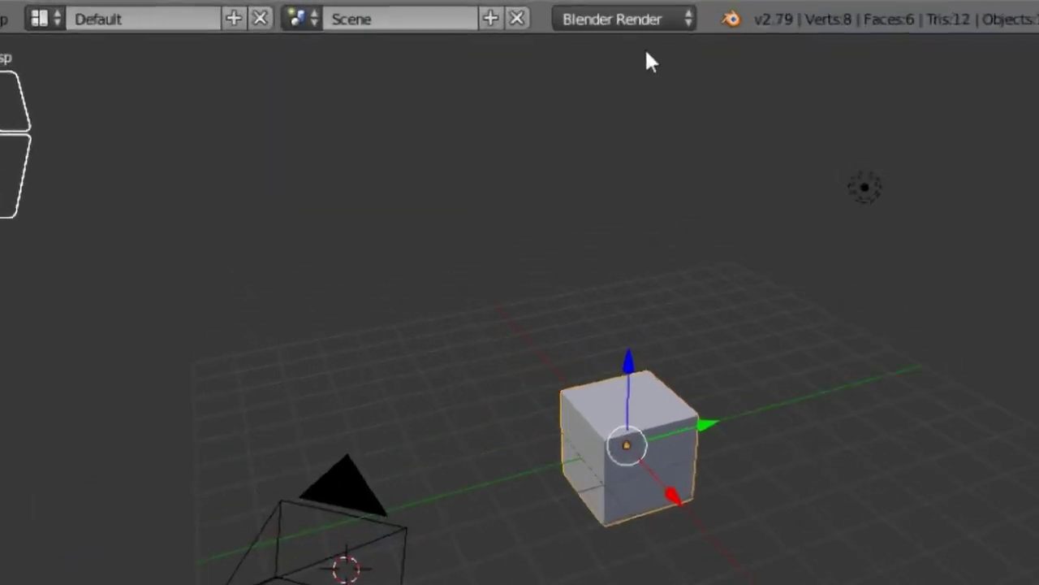
- Set the render engine to Blender Game
{"action": "left_click", "coordinate": [672, 19]}
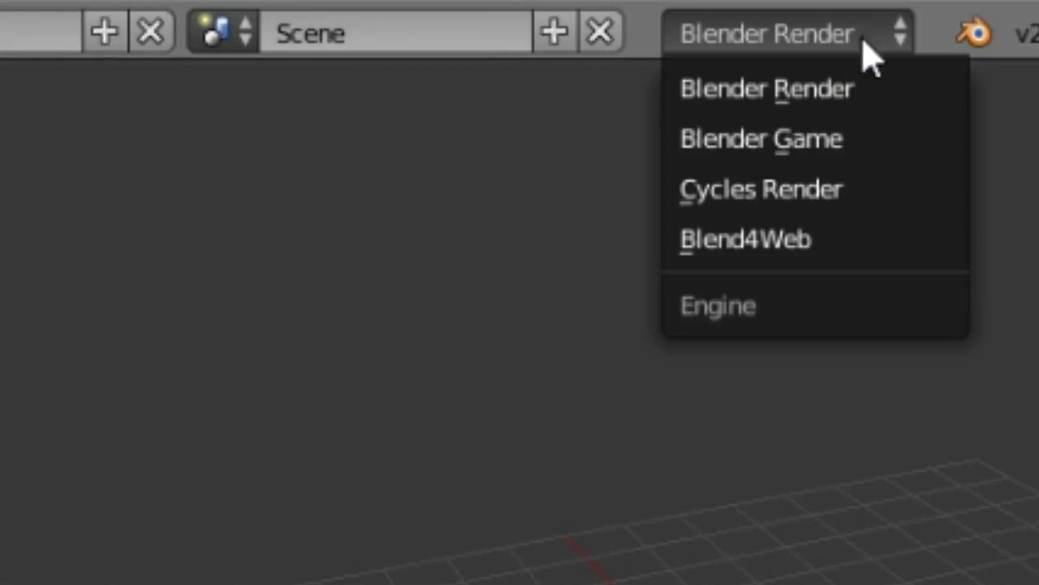
{"action": "left_click", "coordinate": [816, 145]}
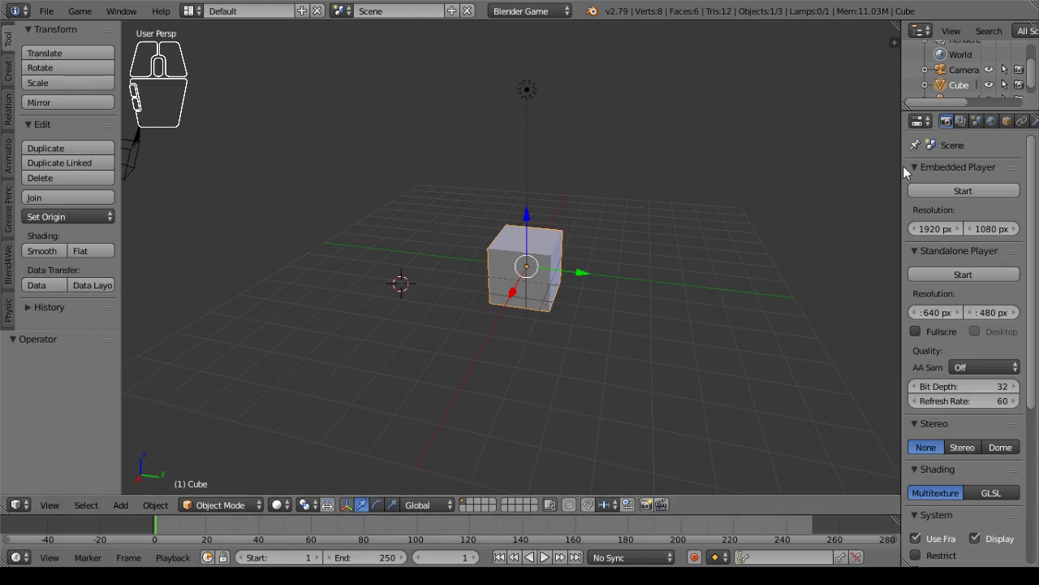
- Widen the properties editor and show the physics settings of the selected cube
{"action": "left_click_drag", "start_coordinate": [898, 238], "coordinate": [775, 244]}
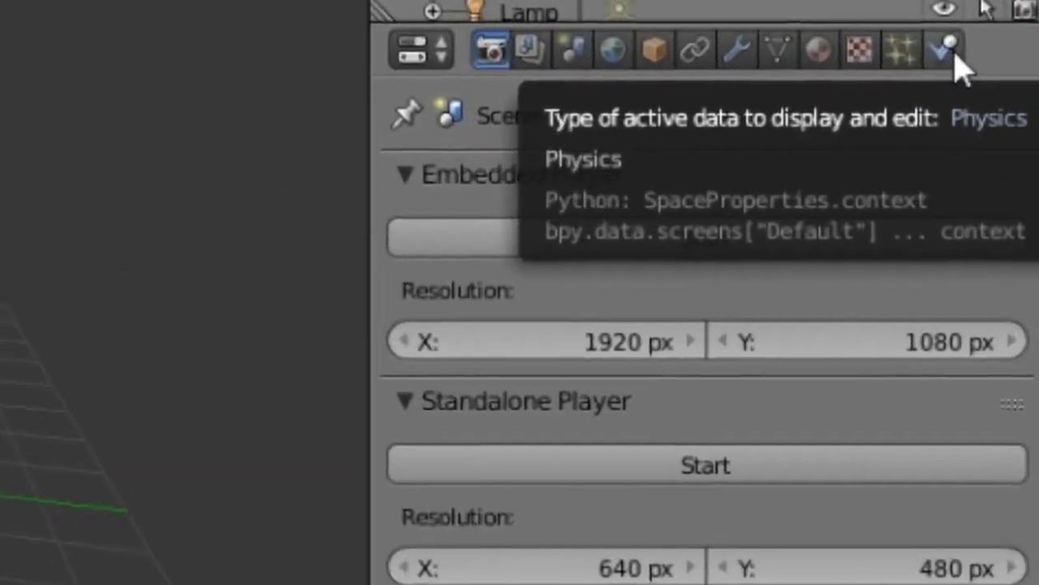
{"action": "left_click", "coordinate": [969, 91]}
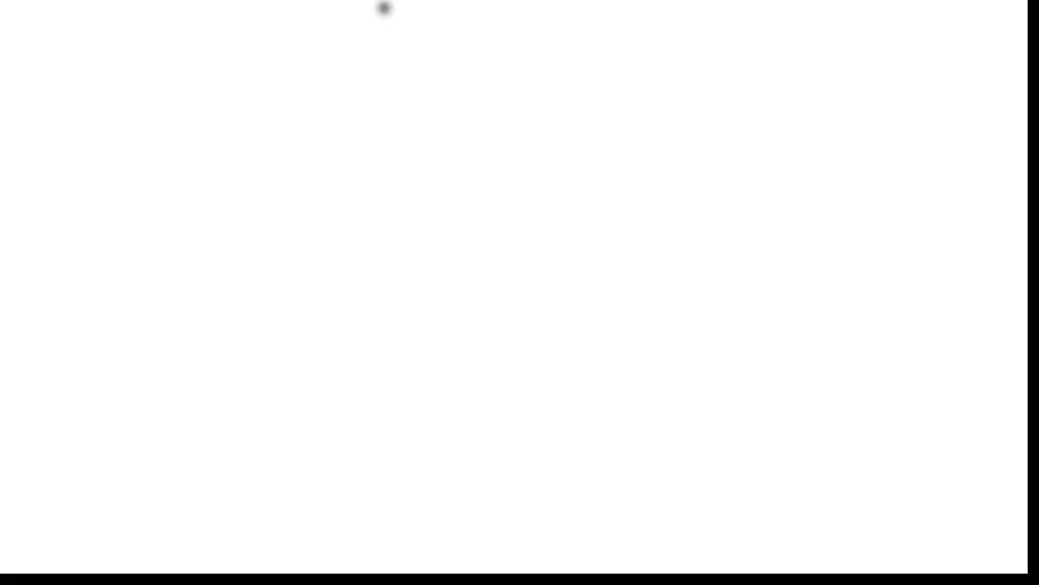
- On the whiteboard, handwrite the heading "LOKALE UND GLOBALE KOORDINATEN" and sketch a branching corridor map with dashed marks at its open ends
{"action": "mouse_move", "coordinate": [383, 8]}
{"action": "left_mouse_down"}
{"action": "mouse_move", "coordinate": [408, 21]}
{"action": "mouse_move", "coordinate": [401, 14]}
{"action": "mouse_move", "coordinate": [438, 26]}
{"action": "mouse_move", "coordinate": [620, 9]}
{"action": "mouse_move", "coordinate": [665, 31]}
{"action": "mouse_move", "coordinate": [911, 15]}
{"action": "left_mouse_up"}
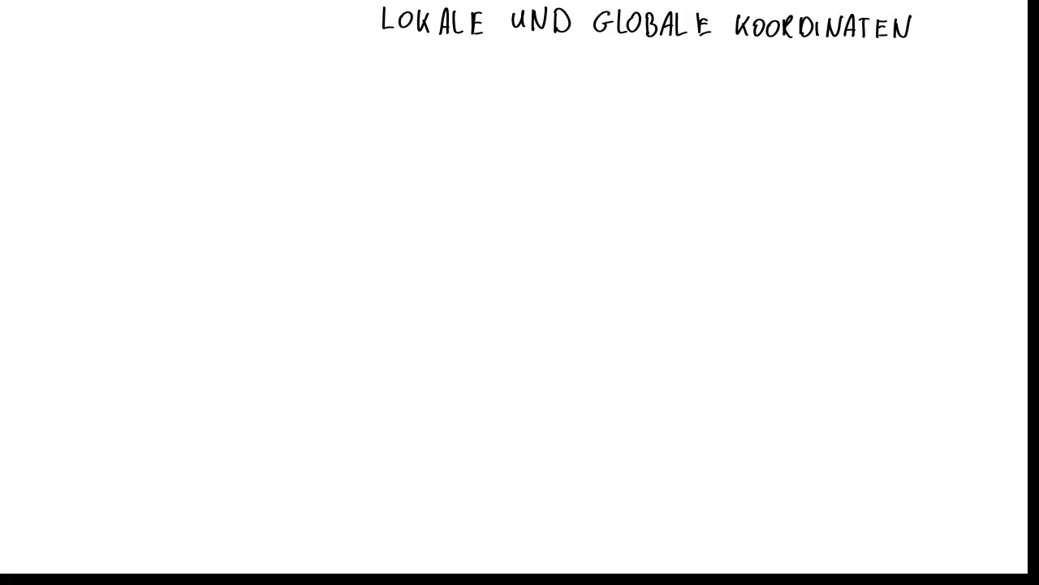
{"action": "mouse_move", "coordinate": [52, 104]}
{"action": "left_mouse_down"}
{"action": "mouse_move", "coordinate": [286, 168]}
{"action": "mouse_move", "coordinate": [364, 233]}
{"action": "left_mouse_up"}
{"action": "mouse_move", "coordinate": [364, 260]}
{"action": "left_mouse_down"}
{"action": "mouse_move", "coordinate": [659, 390]}
{"action": "mouse_move", "coordinate": [568, 415]}
{"action": "mouse_move", "coordinate": [640, 512]}
{"action": "mouse_move", "coordinate": [316, 528]}
{"action": "mouse_move", "coordinate": [700, 404]}
{"action": "mouse_move", "coordinate": [737, 402]}
{"action": "left_mouse_up"}
{"action": "left_click_drag", "start_coordinate": [279, 536], "coordinate": [279, 557]}
{"action": "left_click_drag", "start_coordinate": [639, 539], "coordinate": [638, 567]}
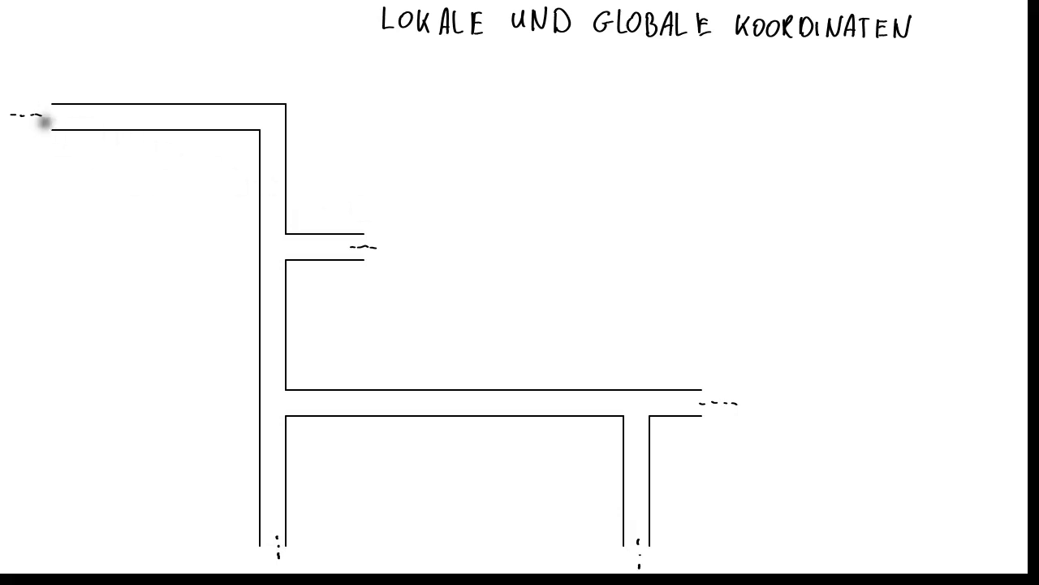
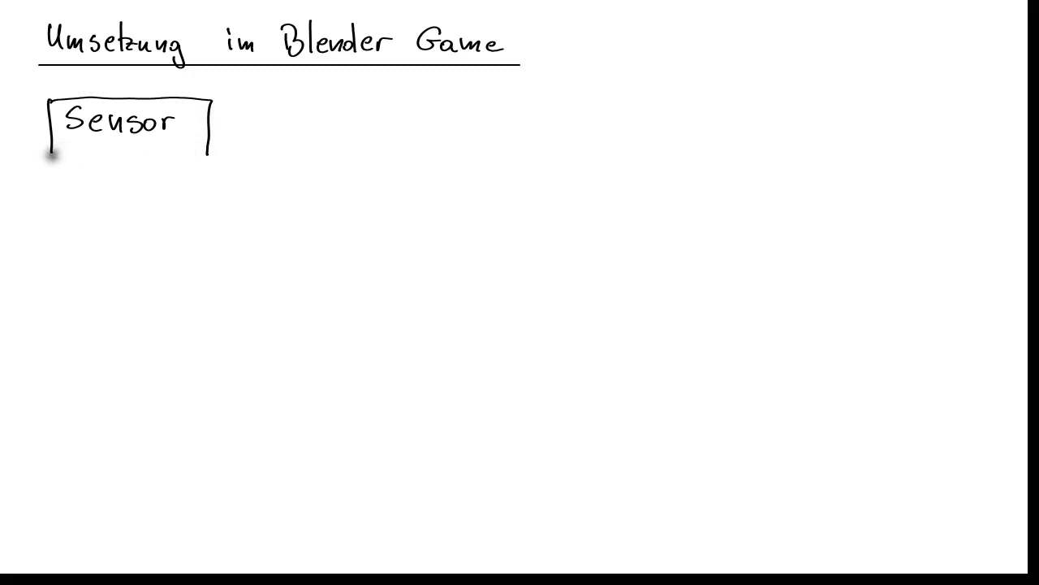
- Close the Sensor box below the heading "Umsetzung im Blender Game" and draw an arrow from it to a box labelled "Controller"
{"action": "mouse_move", "coordinate": [51, 153]}
{"action": "left_mouse_down"}
{"action": "mouse_move", "coordinate": [184, 155]}
{"action": "mouse_move", "coordinate": [230, 129]}
{"action": "mouse_move", "coordinate": [314, 142]}
{"action": "left_mouse_up"}
{"action": "left_click_drag", "start_coordinate": [350, 103], "coordinate": [351, 150]}
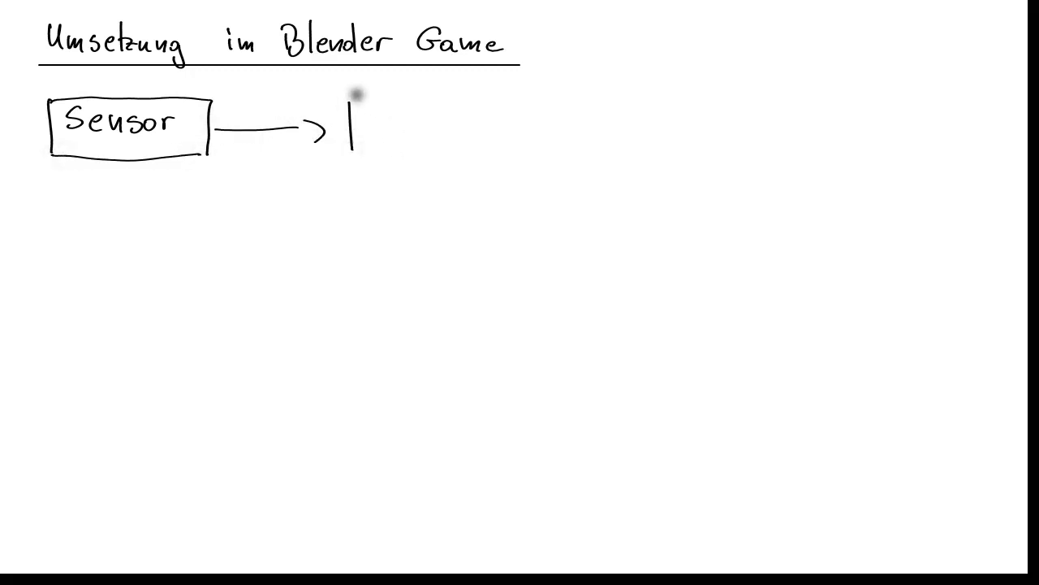
{"action": "mouse_move", "coordinate": [355, 95]}
{"action": "left_mouse_down"}
{"action": "mouse_move", "coordinate": [507, 95]}
{"action": "mouse_move", "coordinate": [505, 152]}
{"action": "left_mouse_up"}
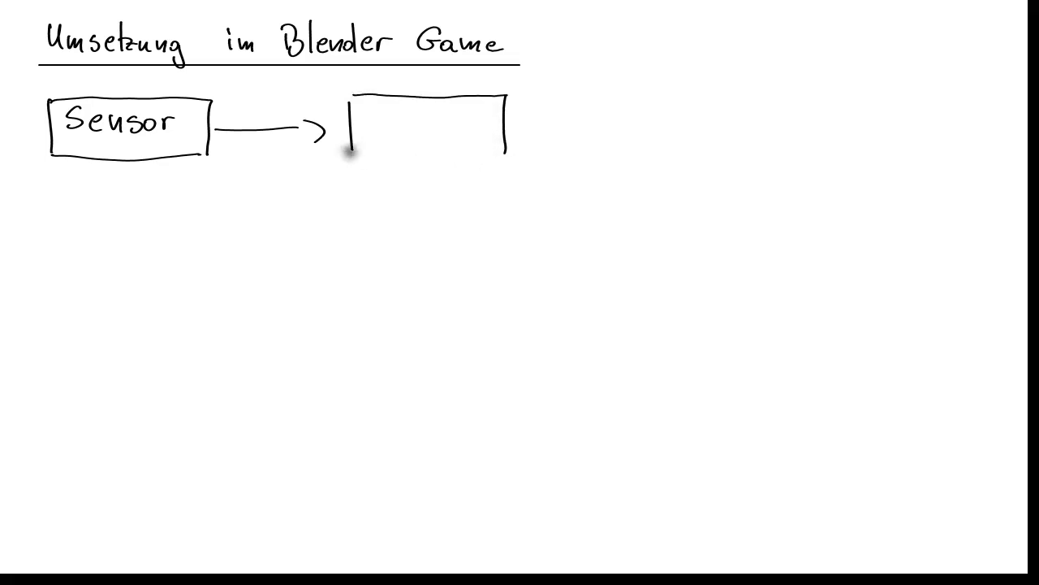
{"action": "left_click_drag", "start_coordinate": [351, 151], "coordinate": [503, 151]}
{"action": "left_click_drag", "start_coordinate": [367, 121], "coordinate": [489, 142]}
- Draw an arrow from the Controller box to a new box labelled "Actuator"
{"action": "left_click_drag", "start_coordinate": [524, 131], "coordinate": [641, 131]}
{"action": "left_click_drag", "start_coordinate": [640, 125], "coordinate": [685, 152]}
{"action": "left_click_drag", "start_coordinate": [686, 105], "coordinate": [838, 105]}
{"action": "left_click_drag", "start_coordinate": [687, 156], "coordinate": [836, 156]}
{"action": "left_click_drag", "start_coordinate": [837, 107], "coordinate": [837, 154]}
{"action": "mouse_move", "coordinate": [706, 115]}
{"action": "left_mouse_down"}
{"action": "mouse_move", "coordinate": [700, 143]}
{"action": "mouse_move", "coordinate": [806, 118]}
{"action": "left_mouse_up"}
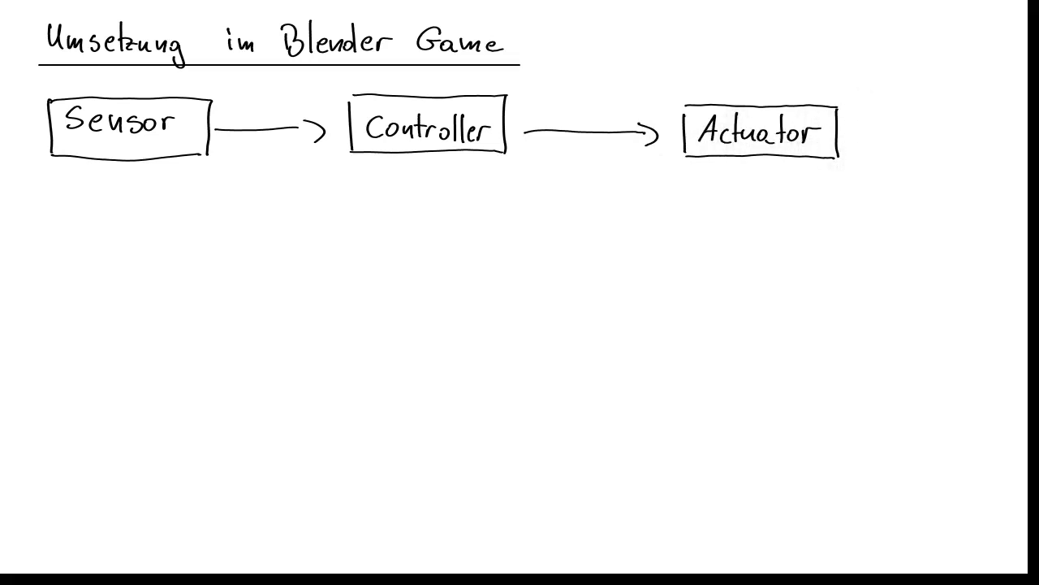
- Handwrite the red note "Umsetzer von Steuersignilen" above the Actuator box
{"action": "mouse_move", "coordinate": [687, 34]}
{"action": "left_mouse_down"}
{"action": "mouse_move", "coordinate": [706, 50]}
{"action": "mouse_move", "coordinate": [756, 42]}
{"action": "mouse_move", "coordinate": [761, 53]}
{"action": "mouse_move", "coordinate": [763, 39]}
{"action": "mouse_move", "coordinate": [802, 47]}
{"action": "mouse_move", "coordinate": [842, 38]}
{"action": "mouse_move", "coordinate": [833, 44]}
{"action": "mouse_move", "coordinate": [859, 51]}
{"action": "left_mouse_up"}
{"action": "mouse_move", "coordinate": [684, 65]}
{"action": "left_mouse_down"}
{"action": "mouse_move", "coordinate": [720, 77]}
{"action": "mouse_move", "coordinate": [806, 73]}
{"action": "mouse_move", "coordinate": [841, 89]}
{"action": "left_mouse_up"}
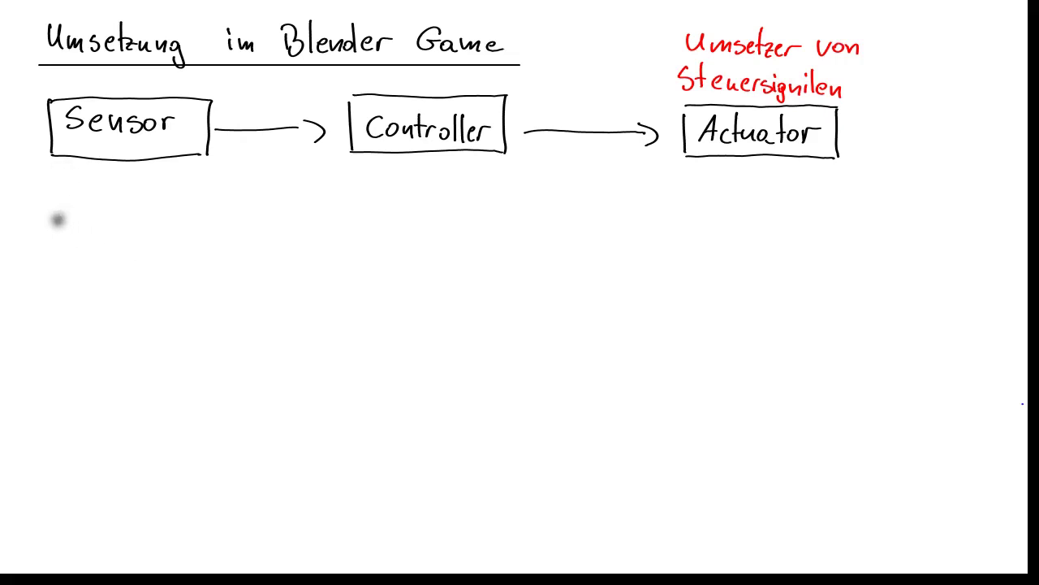
- Handwrite a blue chain with arrows below the boxes: "Eingabe" under Sensor, "Verarbeitung" under Controller and a third term under Actuator
{"action": "mouse_move", "coordinate": [58, 233]}
{"action": "left_mouse_down"}
{"action": "mouse_move", "coordinate": [68, 213]}
{"action": "mouse_move", "coordinate": [69, 223]}
{"action": "left_mouse_up"}
{"action": "left_click_drag", "start_coordinate": [59, 233], "coordinate": [155, 225]}
{"action": "mouse_move", "coordinate": [213, 219]}
{"action": "left_mouse_down"}
{"action": "mouse_move", "coordinate": [307, 218]}
{"action": "mouse_move", "coordinate": [328, 230]}
{"action": "left_mouse_up"}
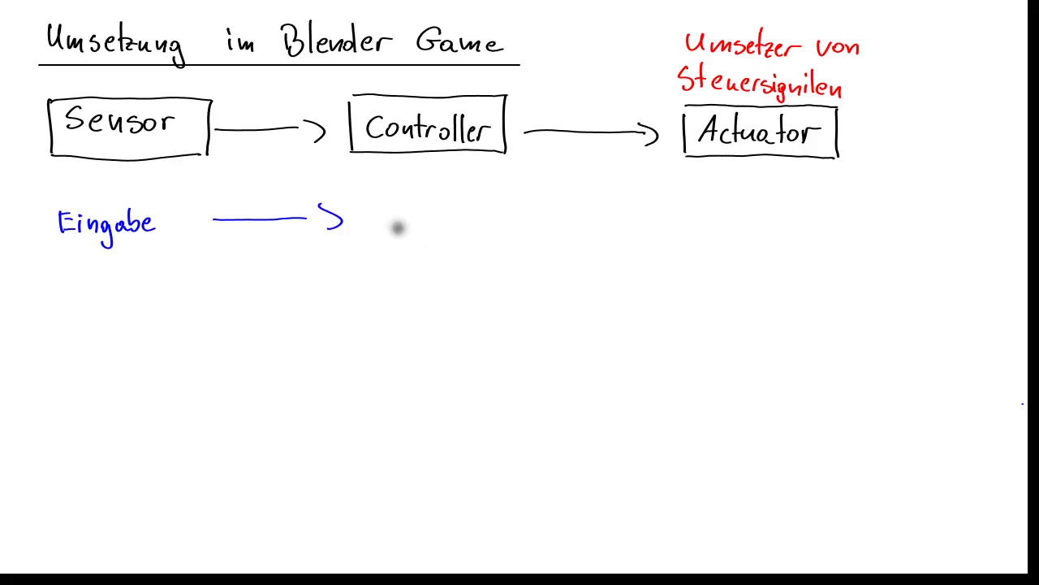
{"action": "mouse_move", "coordinate": [390, 209]}
{"action": "left_mouse_down"}
{"action": "mouse_move", "coordinate": [487, 224]}
{"action": "mouse_move", "coordinate": [518, 248]}
{"action": "left_mouse_up"}
{"action": "left_click_drag", "start_coordinate": [544, 220], "coordinate": [646, 231]}
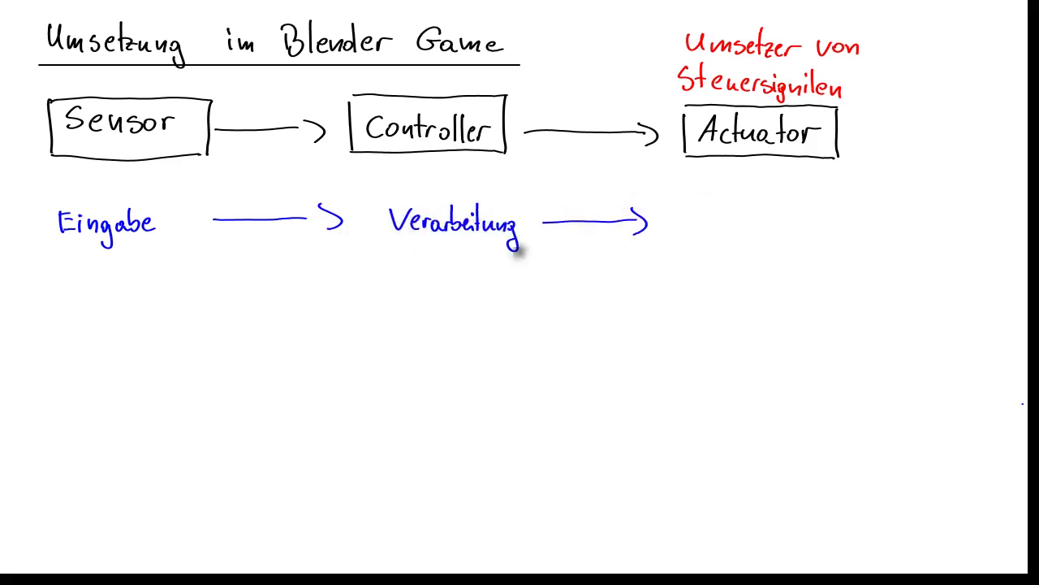
{"action": "mouse_move", "coordinate": [707, 213]}
{"action": "left_mouse_down"}
{"action": "mouse_move", "coordinate": [698, 228]}
{"action": "mouse_move", "coordinate": [721, 220]}
{"action": "mouse_move", "coordinate": [786, 232]}
{"action": "left_mouse_up"}
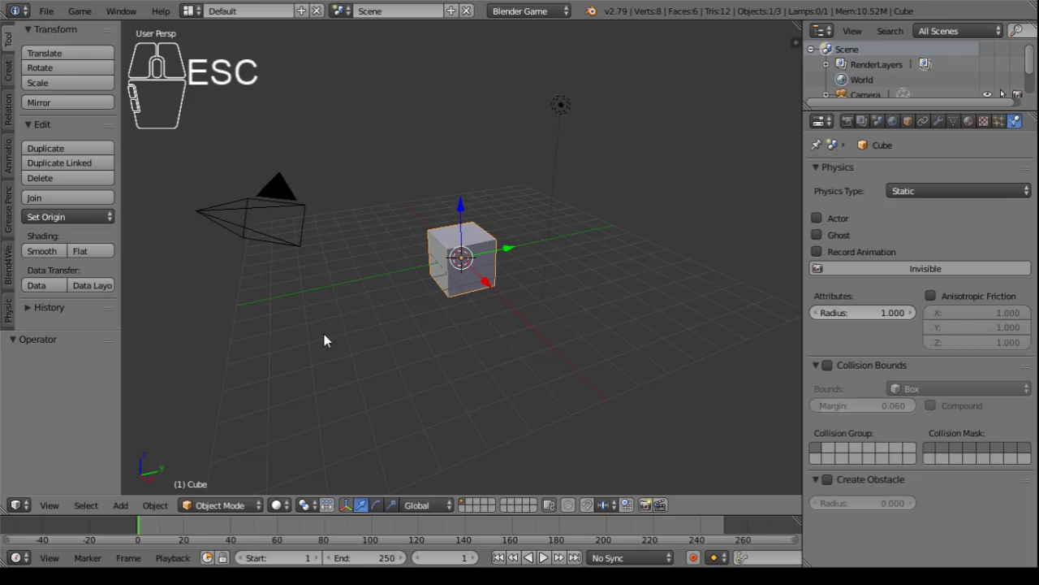
- Switch to Blender and set the transform orientation to Local with the cube selected
{"action": "left_click", "coordinate": [419, 505]}
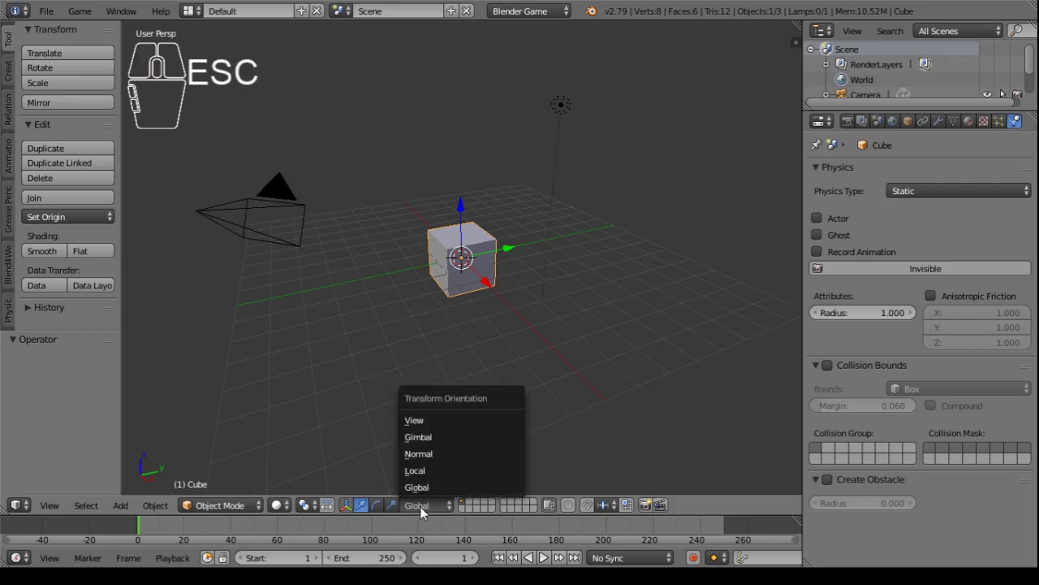
{"action": "left_click", "coordinate": [439, 470]}
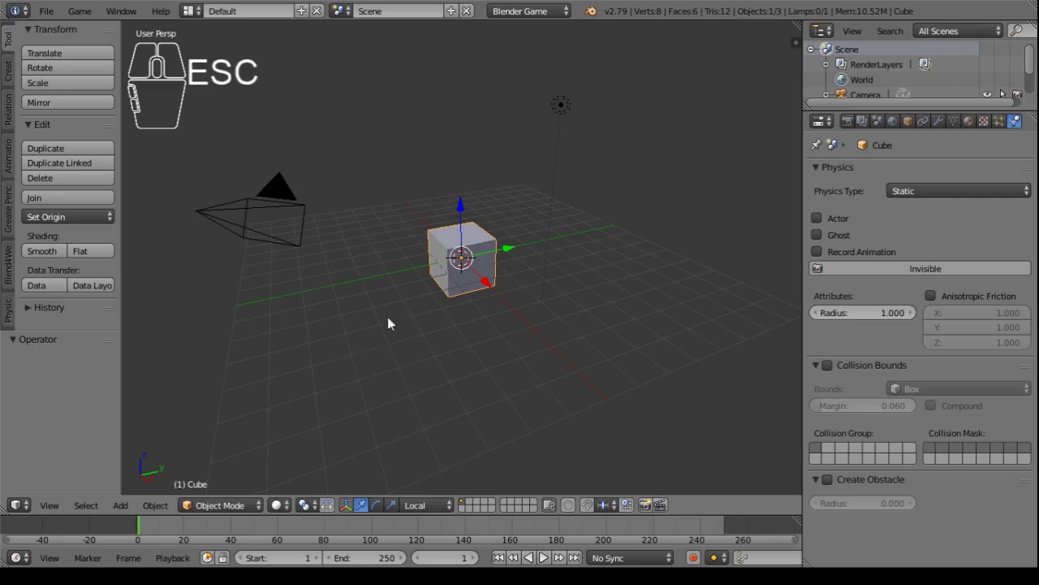
{"action": "middle_click_drag", "start_coordinate": [388, 318], "coordinate": [440, 357]}
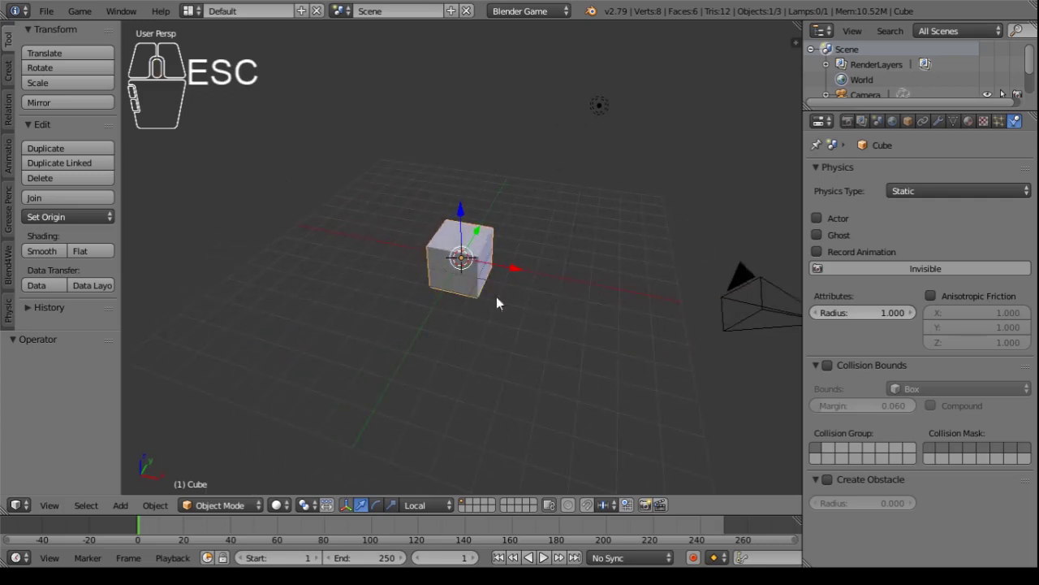
{"action": "middle_click_drag", "start_coordinate": [322, 355], "coordinate": [344, 356]}
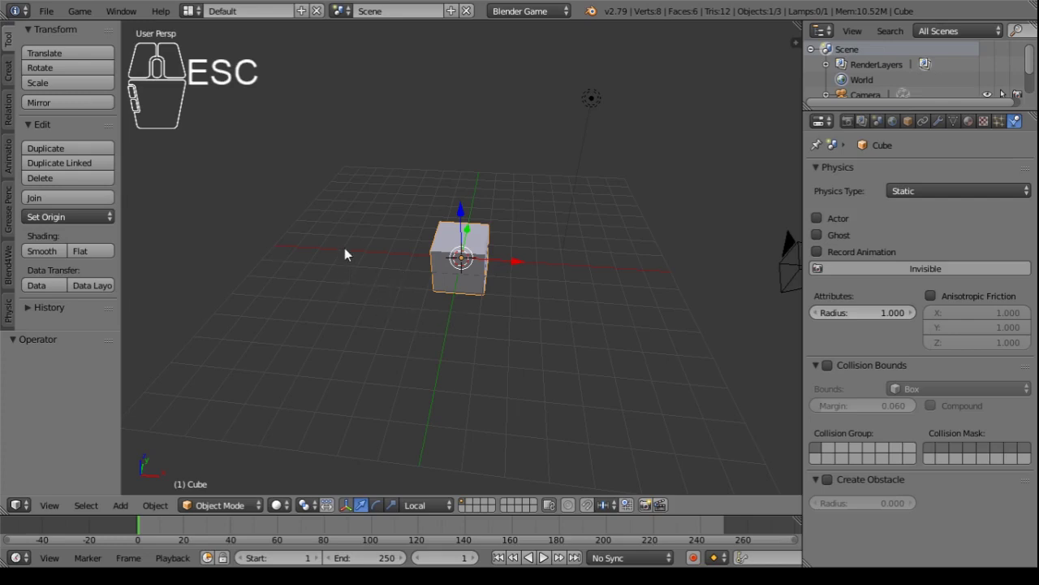
{"action": "middle_click_drag", "start_coordinate": [338, 230], "coordinate": [523, 282]}
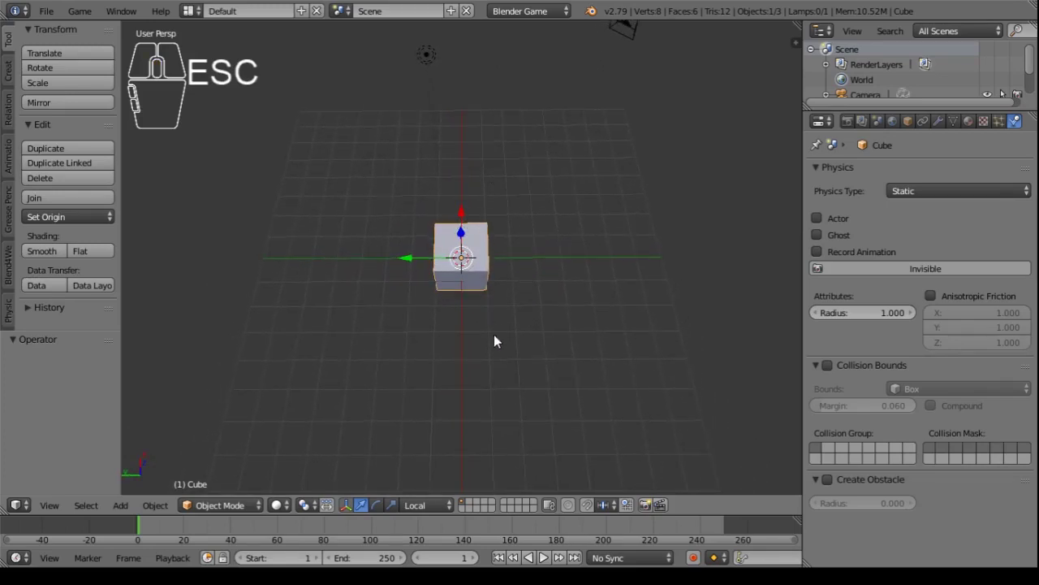
{"action": "scroll", "coordinate": [499, 328], "scroll_direction": "up", "scroll_amount": 3}
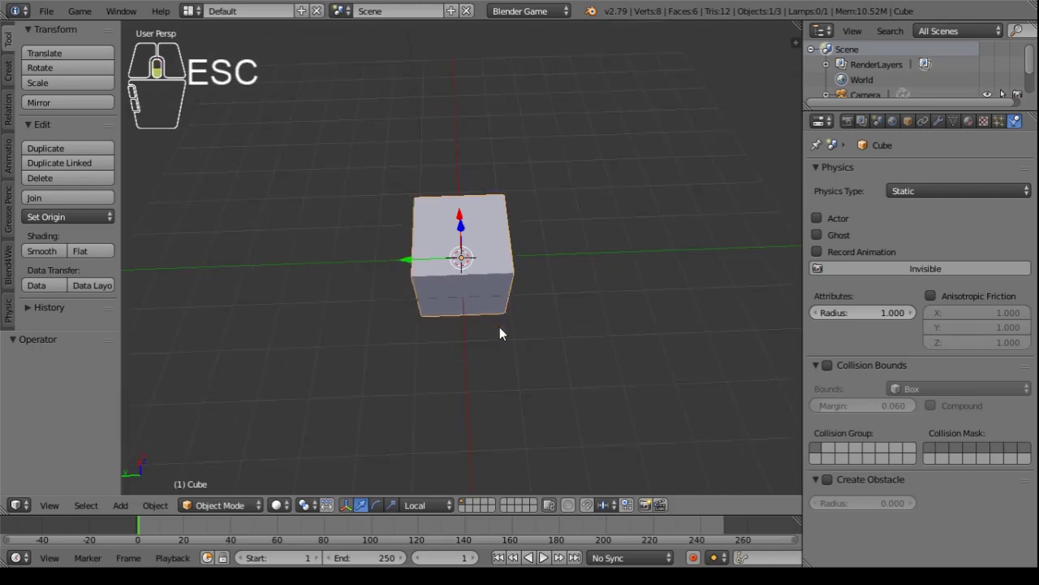
- Set the cube's scale to 0.1 on the X, Y and Z axes in its object properties
{"action": "mouse_move", "coordinate": [520, 314]}
{"action": "middle_mouse_down"}
{"action": "mouse_move", "coordinate": [519, 347]}
{"action": "mouse_move", "coordinate": [496, 359]}
{"action": "mouse_move", "coordinate": [488, 342]}
{"action": "mouse_move", "coordinate": [518, 324]}
{"action": "middle_mouse_up"}
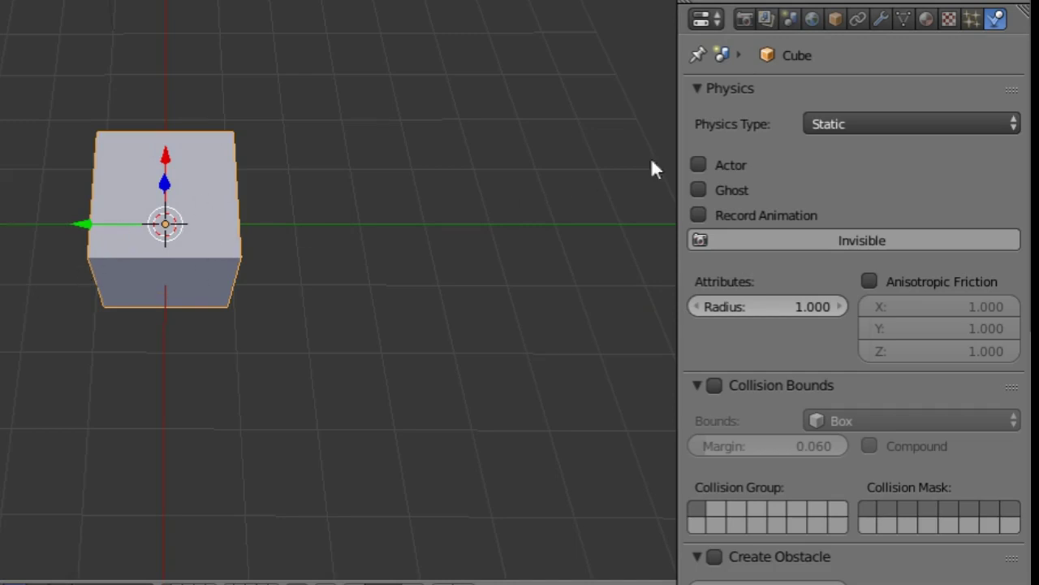
{"action": "left_click", "coordinate": [836, 19]}
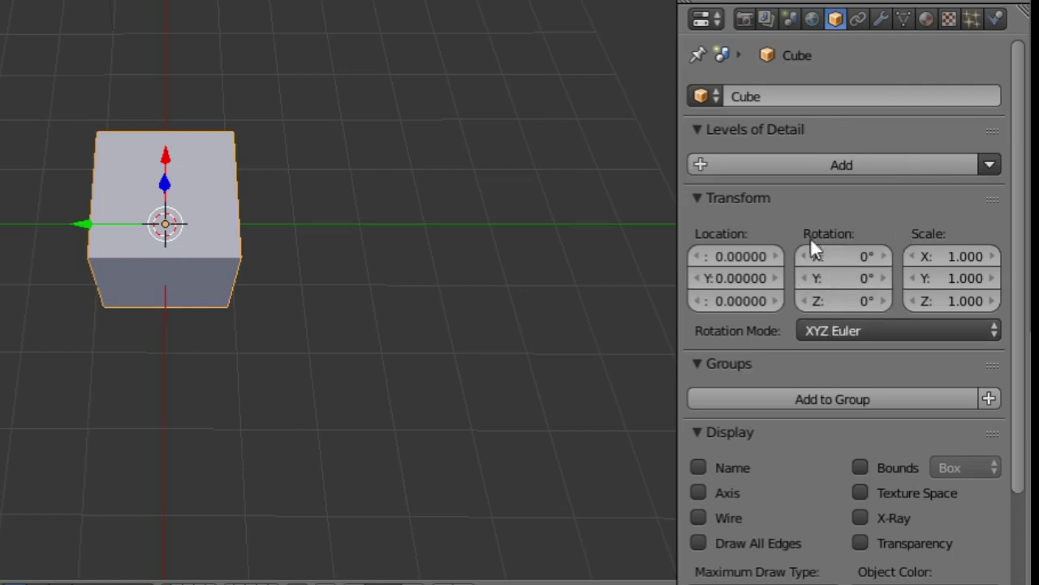
{"action": "left_click", "coordinate": [953, 257]}
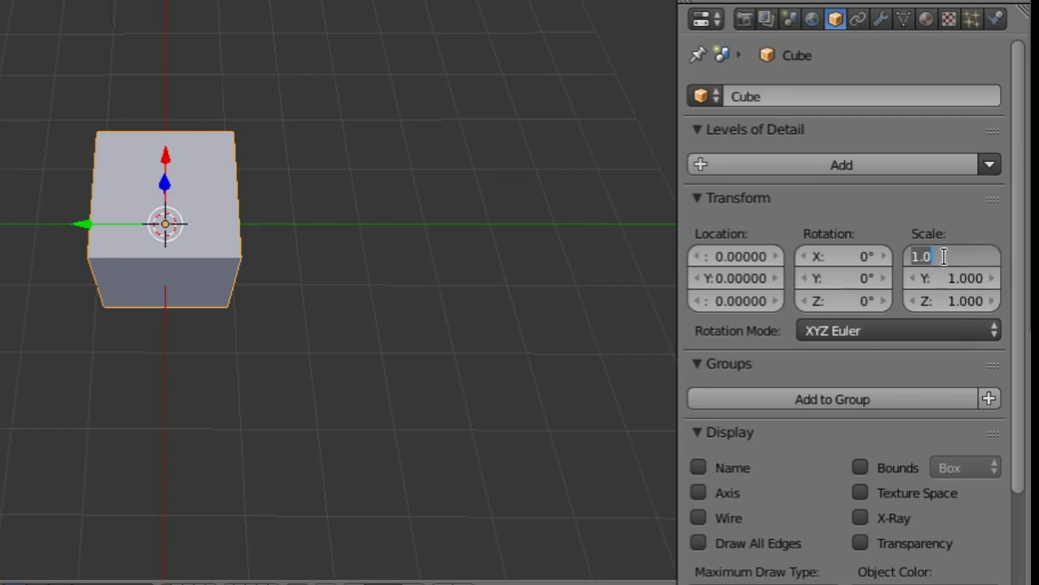
{"action": "type", "text": "0.1"}
{"action": "key", "text": "Return"}
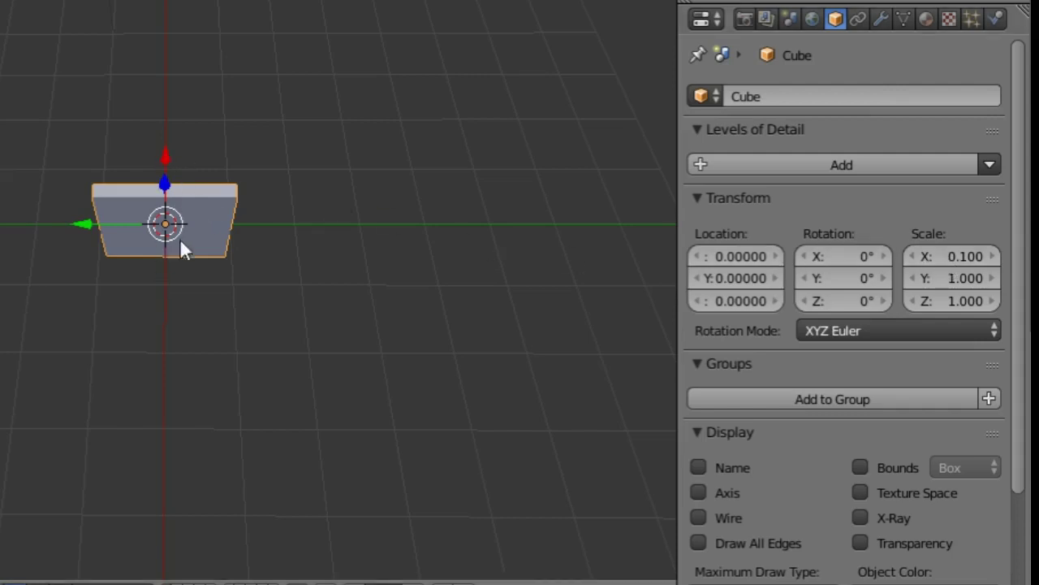
{"action": "left_click", "coordinate": [961, 280]}
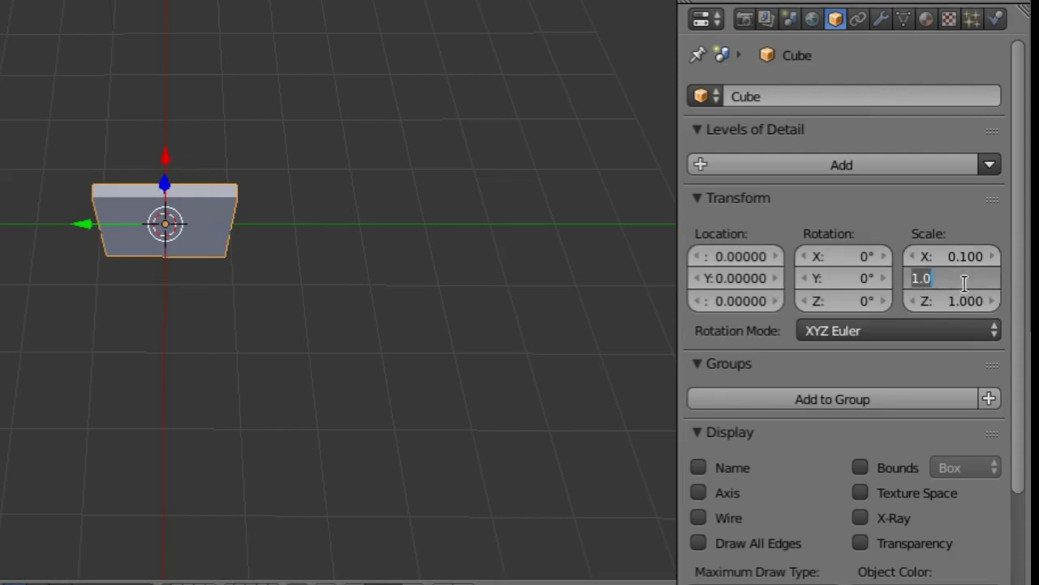
{"action": "type", "text": "0.1"}
{"action": "key", "text": "Return"}
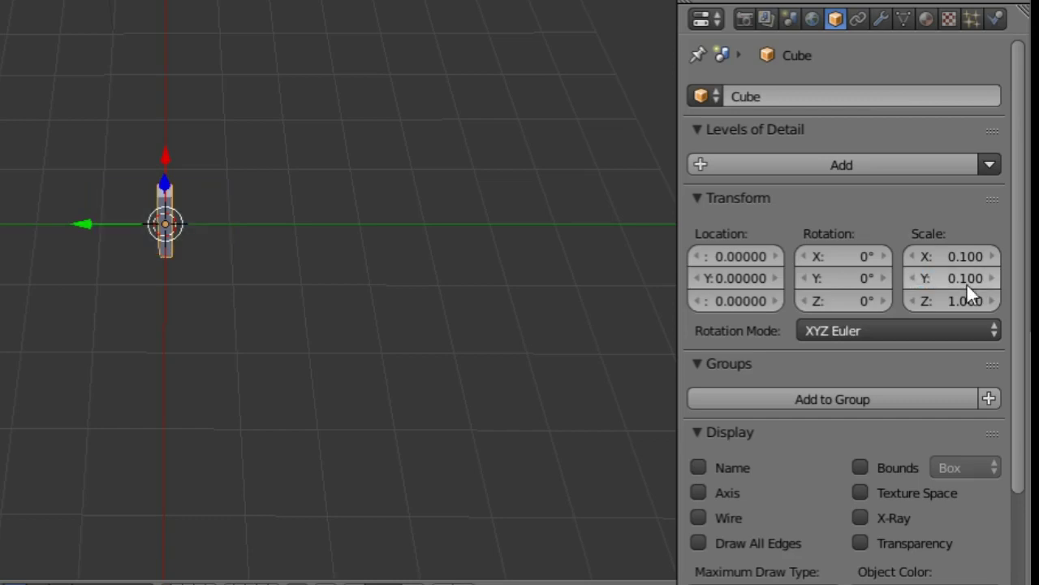
{"action": "left_click", "coordinate": [962, 302]}
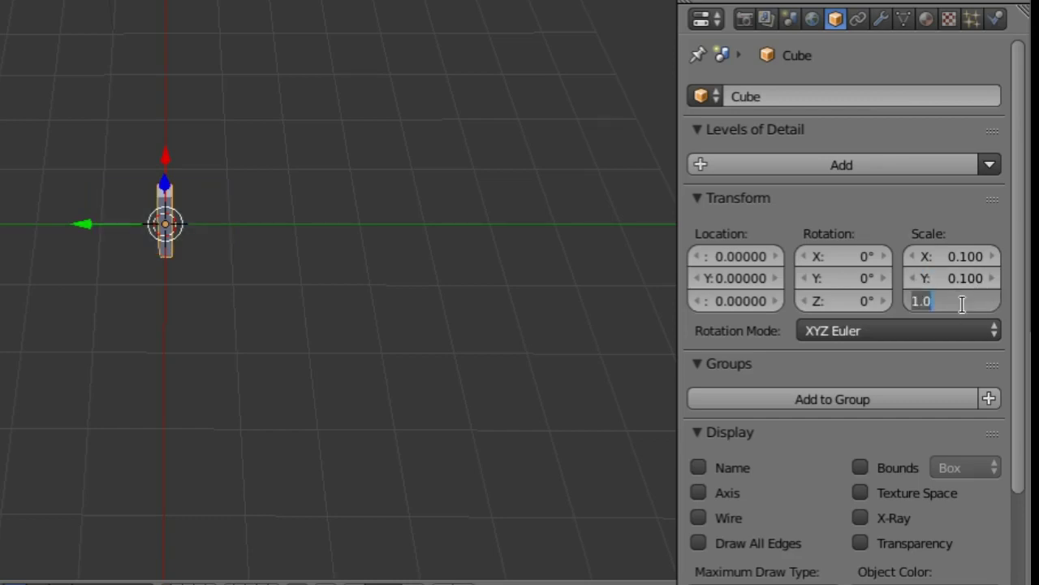
{"action": "type", "text": "0.1"}
{"action": "key", "text": "Return"}
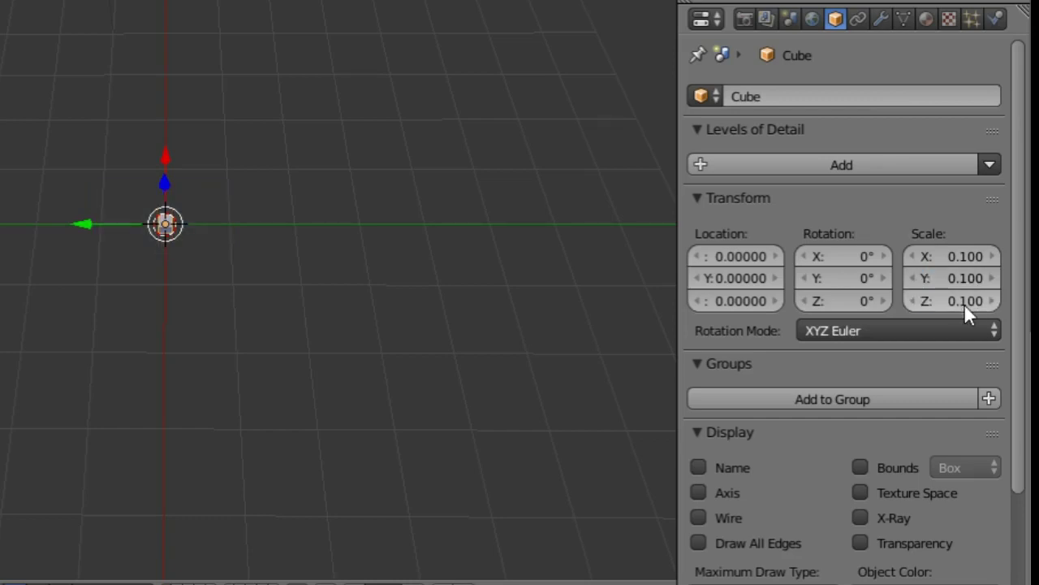
- Set the cube's Z rotation to 20° to demonstrate turning about its vertical axis
{"action": "scroll", "coordinate": [248, 243], "scroll_direction": "up", "scroll_amount": 3}
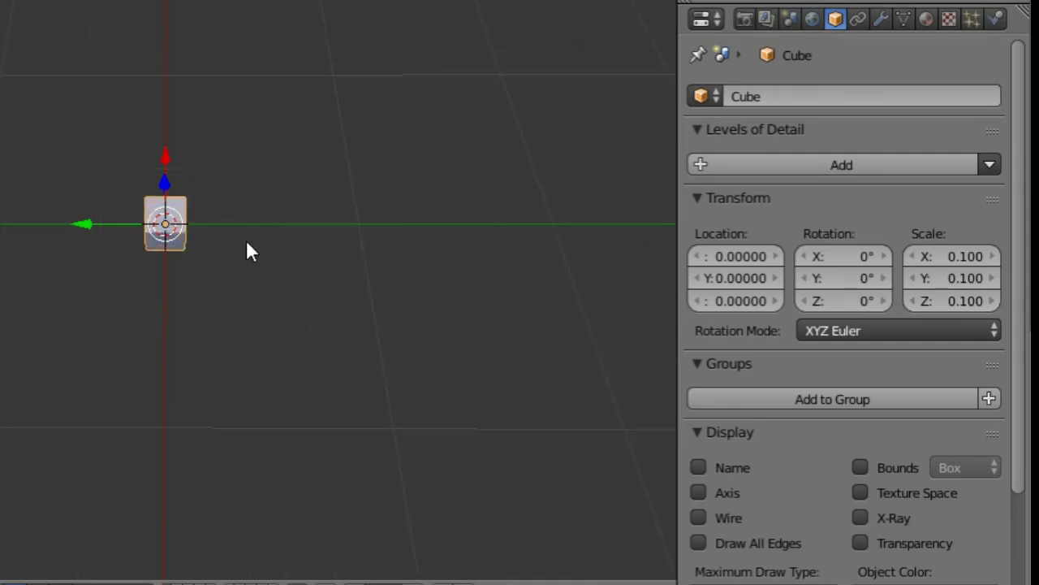
{"action": "mouse_move", "coordinate": [247, 226]}
{"action": "middle_mouse_down"}
{"action": "mouse_move", "coordinate": [255, 186]}
{"action": "mouse_move", "coordinate": [236, 244]}
{"action": "mouse_move", "coordinate": [237, 214]}
{"action": "mouse_move", "coordinate": [254, 192]}
{"action": "mouse_move", "coordinate": [246, 218]}
{"action": "middle_mouse_up"}
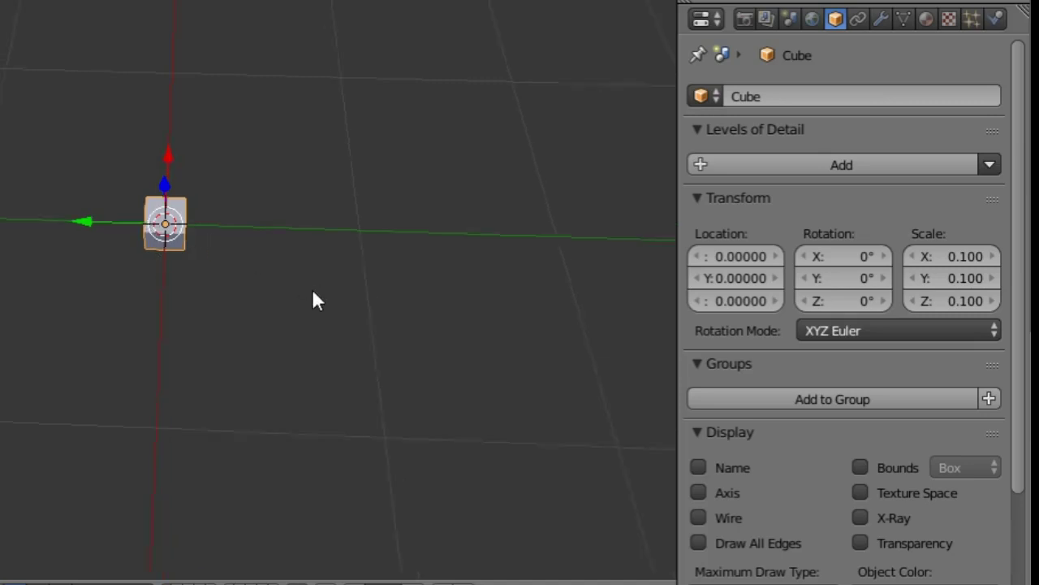
{"action": "middle_click_drag", "start_coordinate": [314, 297], "coordinate": [206, 307]}
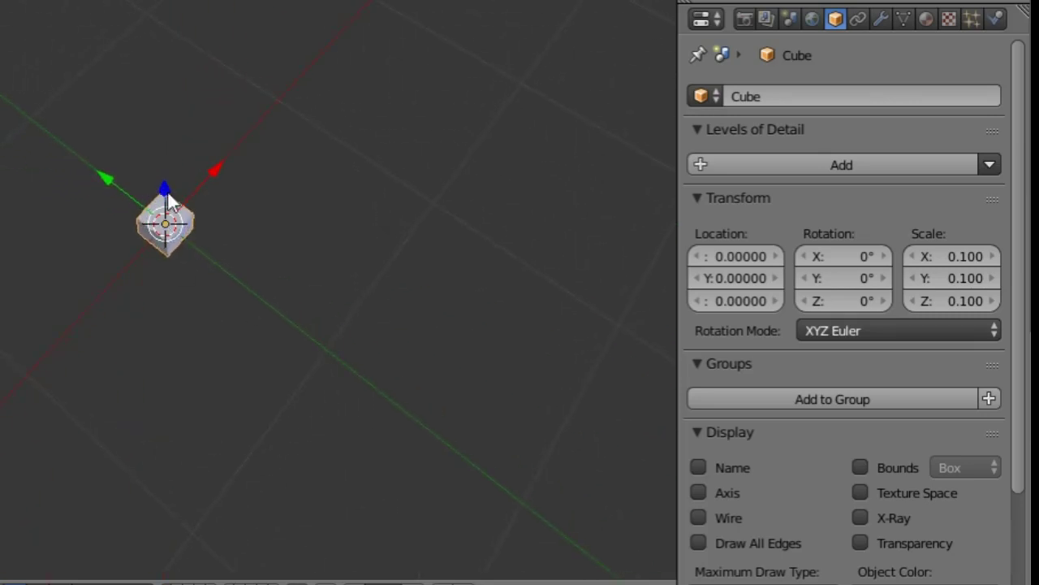
{"action": "left_click", "coordinate": [873, 299]}
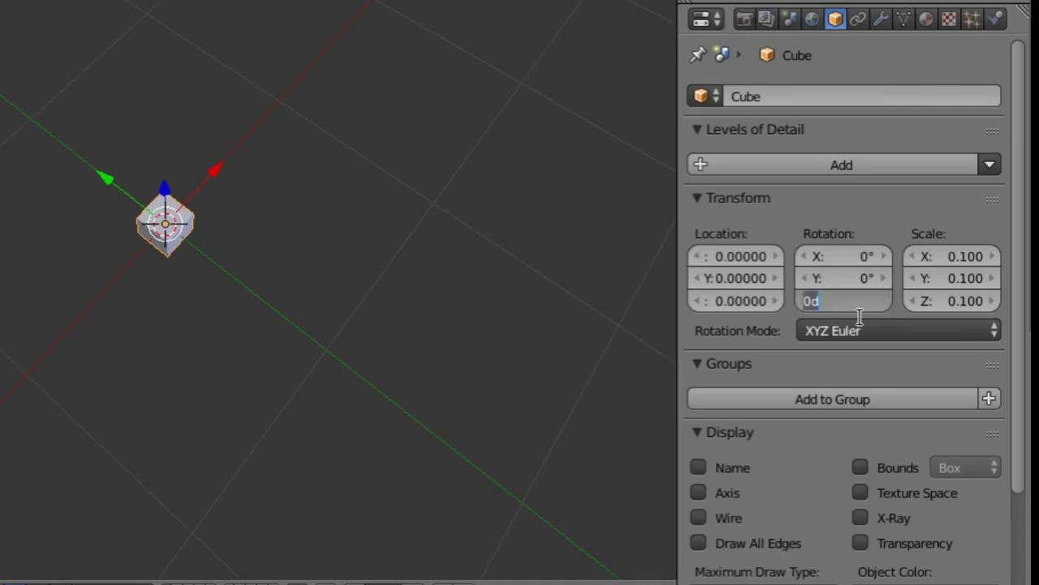
{"action": "type", "text": "20"}
{"action": "key", "text": "Return"}
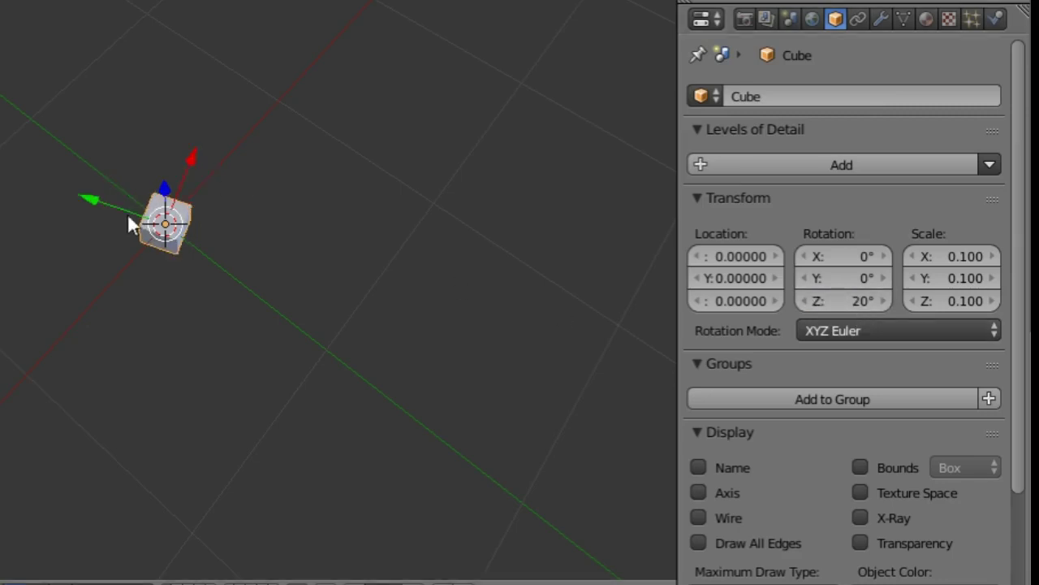
- Set the cube's Z rotation to -20° and reset it to 0°
{"action": "left_click", "coordinate": [863, 300]}
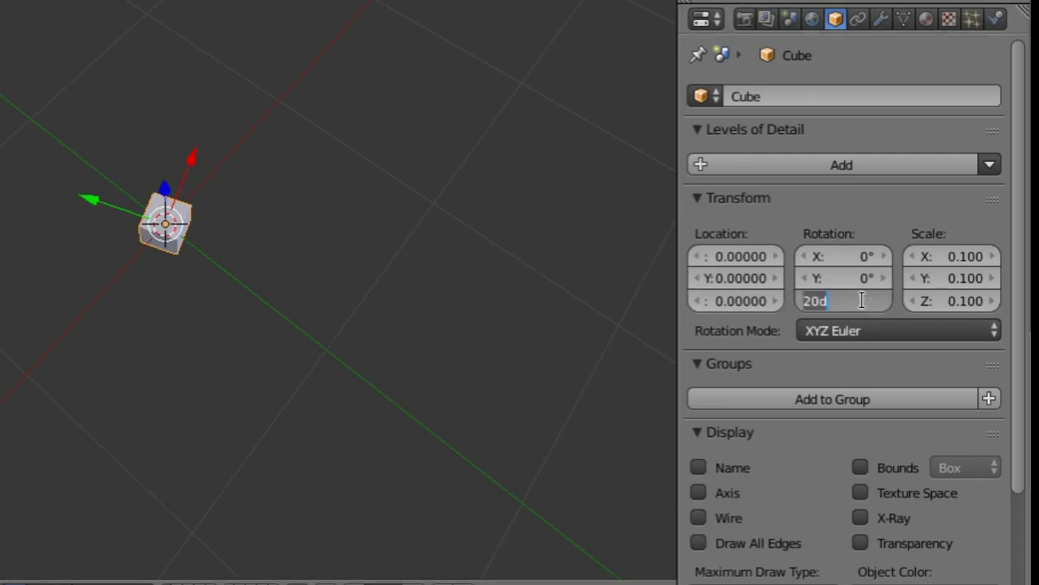
{"action": "type", "text": "-20"}
{"action": "key", "text": "Return"}
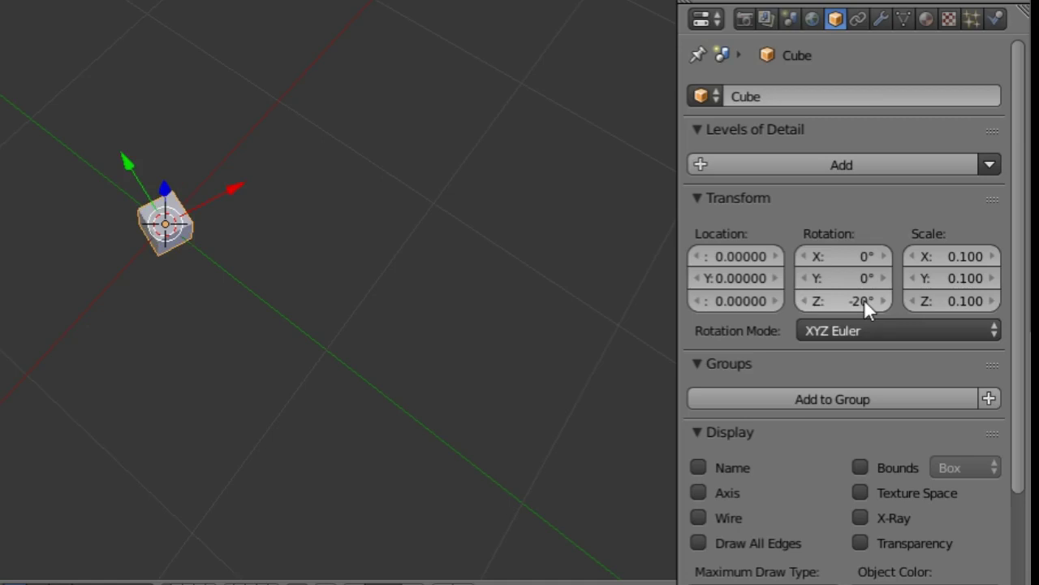
{"action": "left_click", "coordinate": [864, 299]}
{"action": "type", "text": "0"}
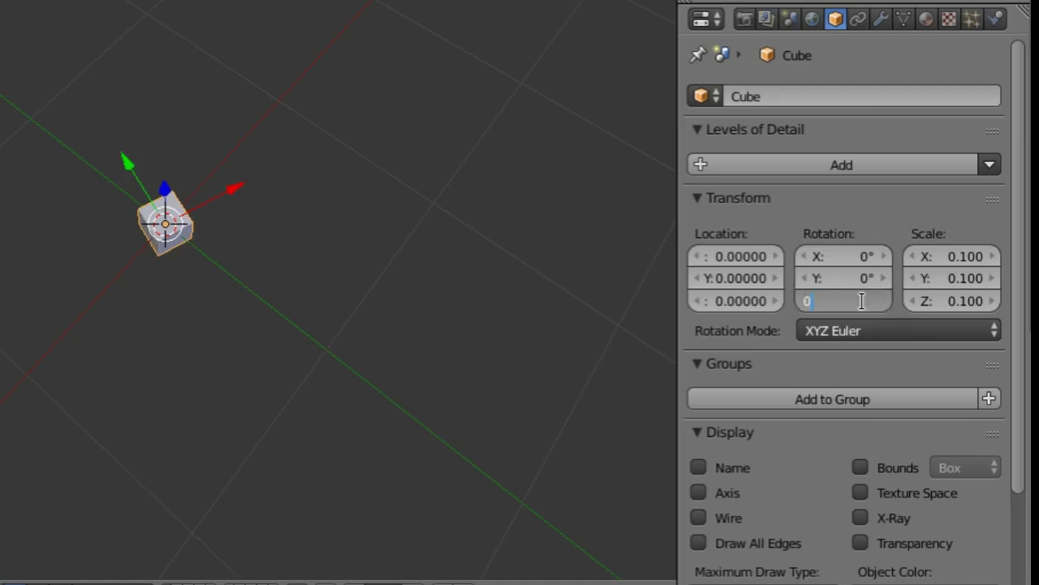
{"action": "key", "text": "Return"}
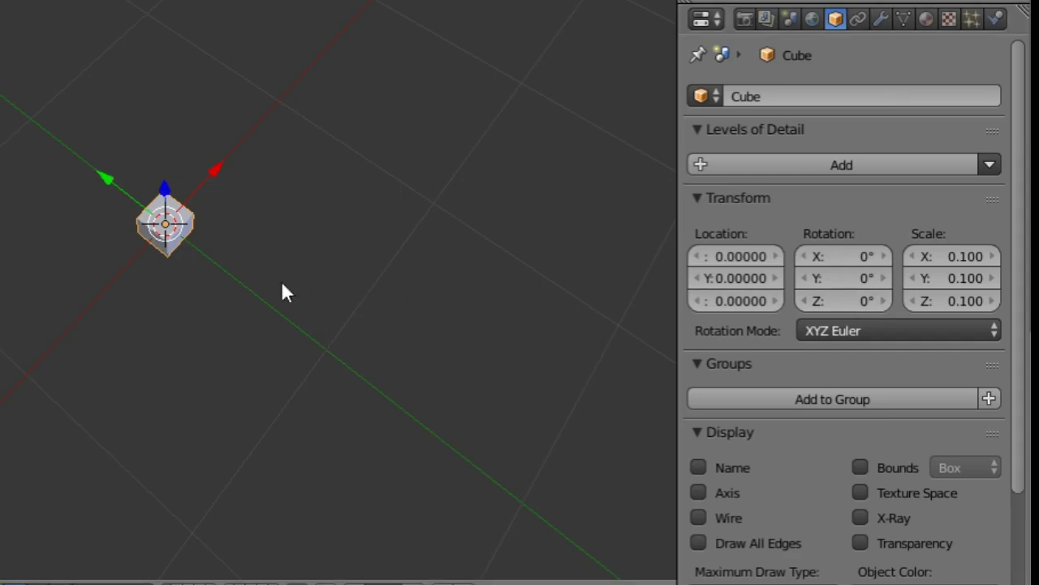
- Set the cube's Y rotation to 20° to demonstrate tilting about the green axis
{"action": "middle_click_drag", "start_coordinate": [143, 290], "coordinate": [56, 250]}
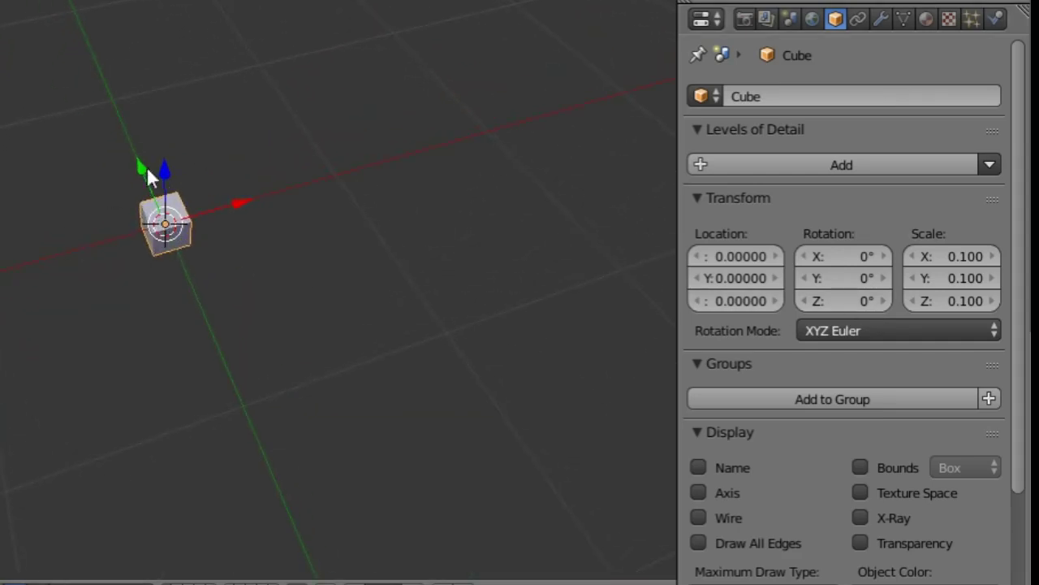
{"action": "left_click", "coordinate": [847, 282]}
{"action": "type", "text": "2"}
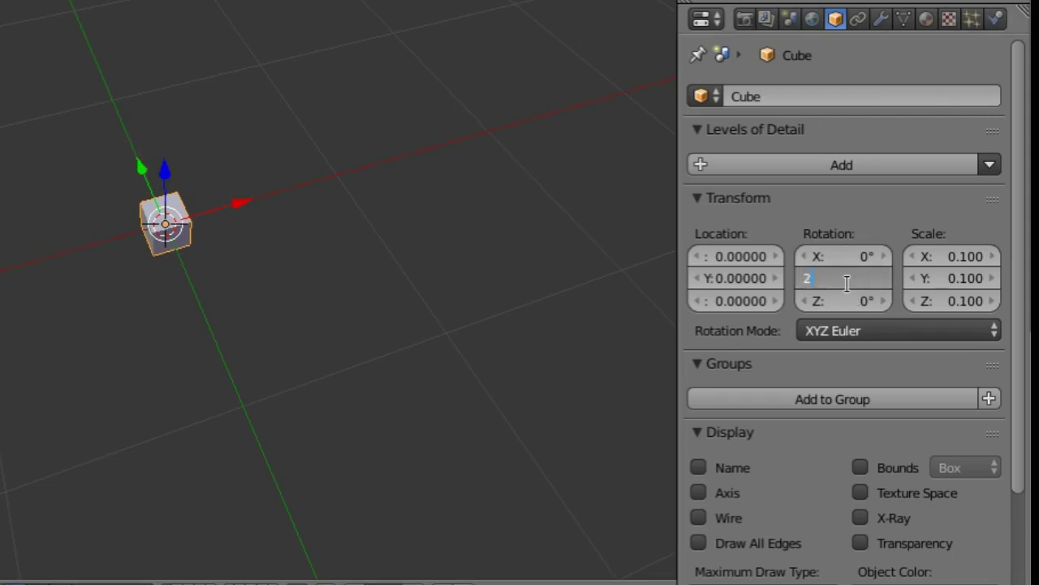
{"action": "type", "text": "0"}
{"action": "key", "text": "Return"}
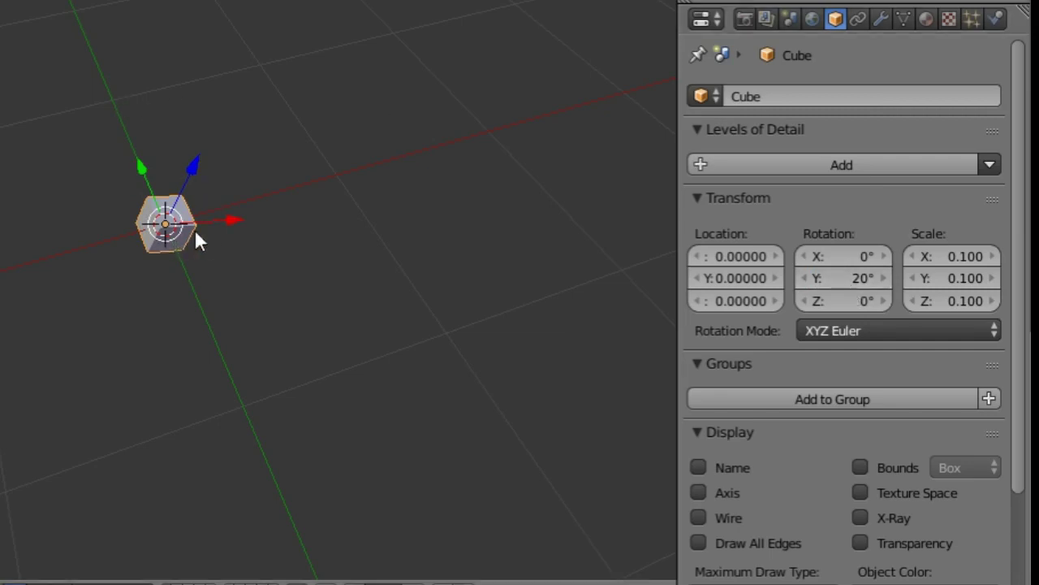
- Set the cube's Y rotation to -20° and reset it to 0°
{"action": "left_click", "coordinate": [851, 277]}
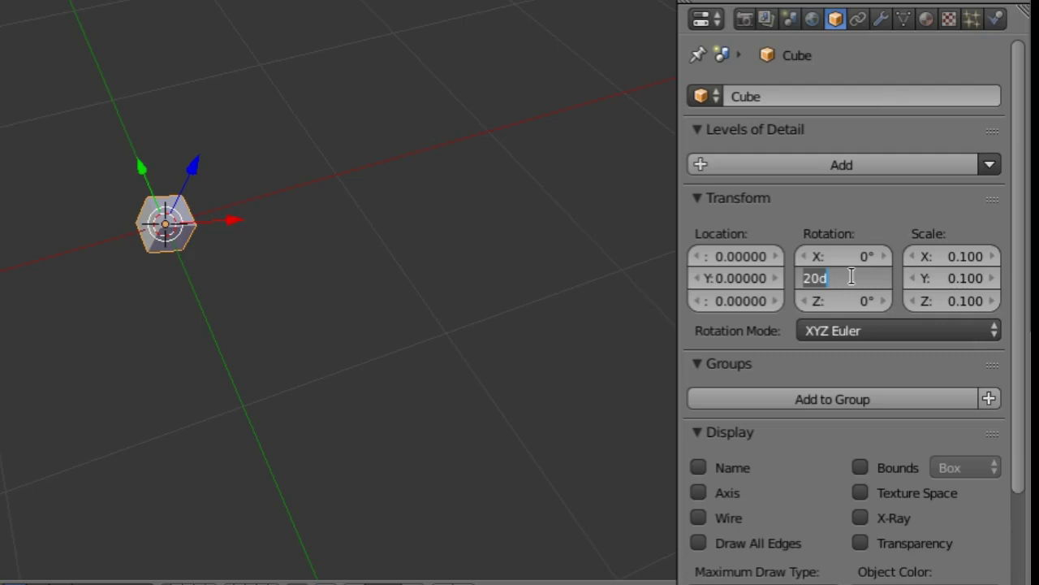
{"action": "key", "text": "BackSpace"}
{"action": "type", "text": "-20"}
{"action": "key", "text": "Return"}
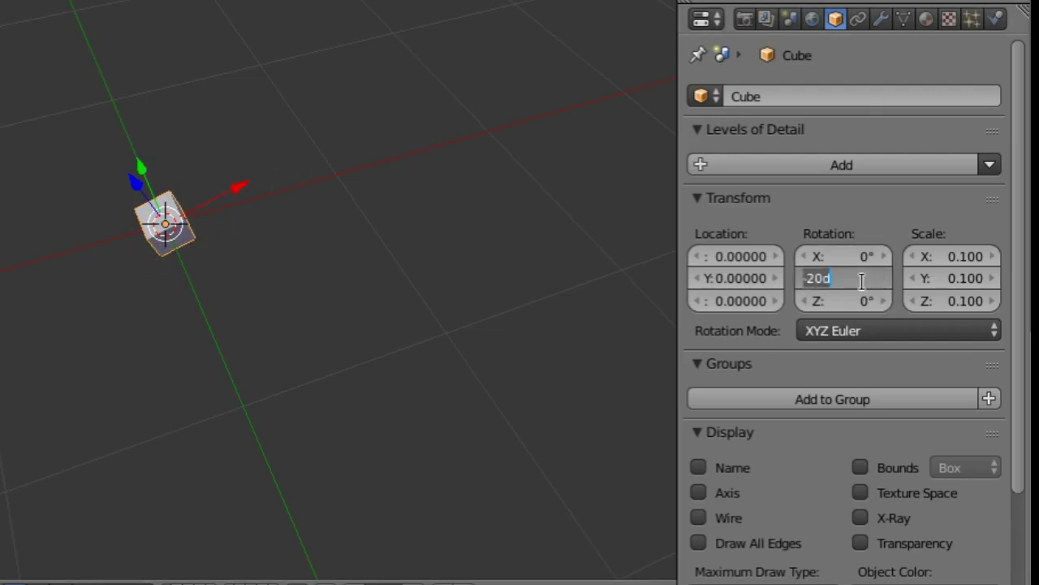
{"action": "type", "text": "0"}
{"action": "key", "text": "Return"}
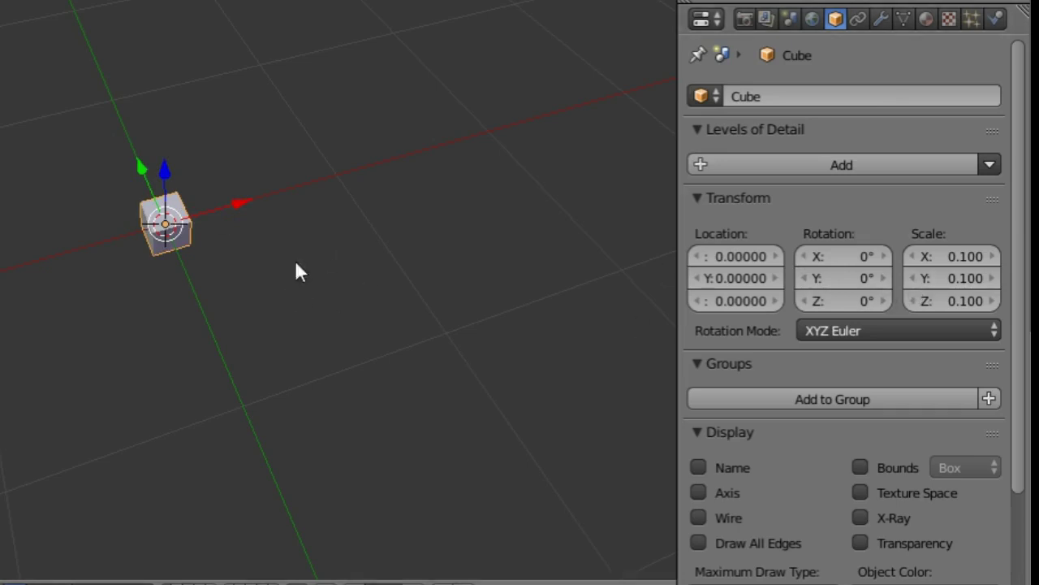
- Set the cube's X rotation to 20°, inspect the tilt, and reset the rotation to 0°
{"action": "left_click", "coordinate": [854, 255]}
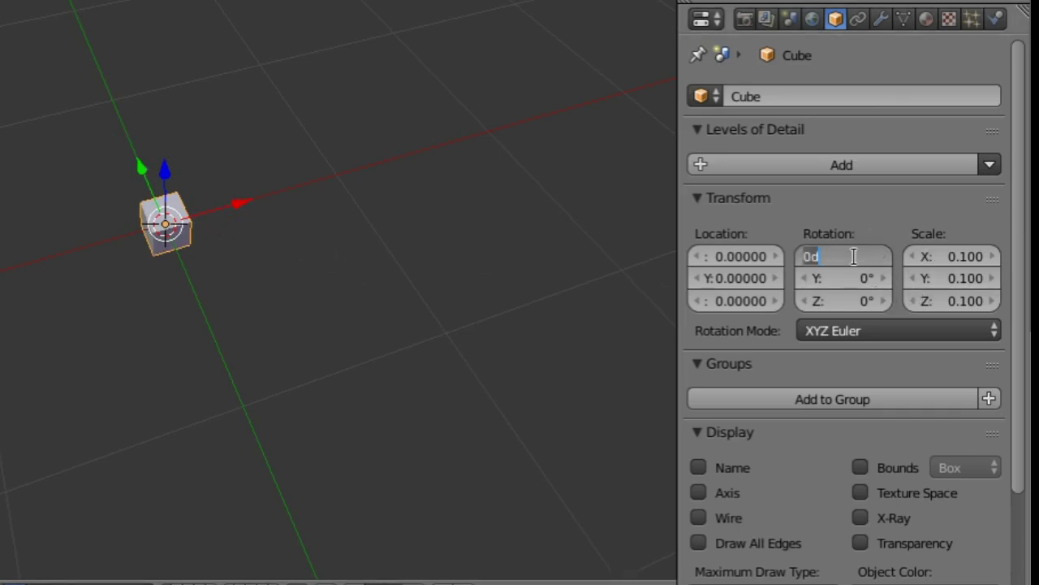
{"action": "type", "text": "20"}
{"action": "key", "text": "Return"}
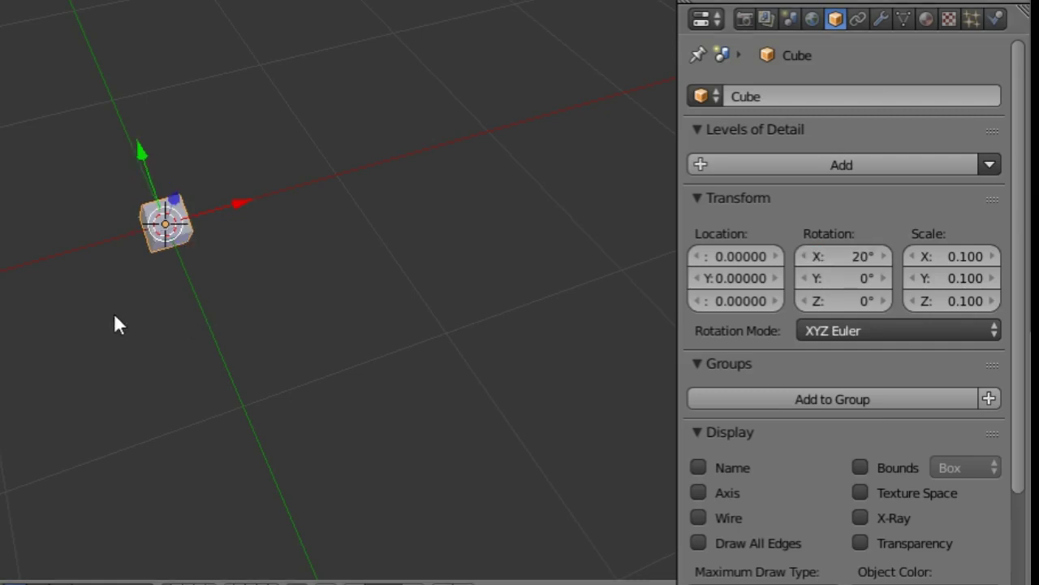
{"action": "middle_click_drag", "start_coordinate": [114, 312], "coordinate": [246, 273]}
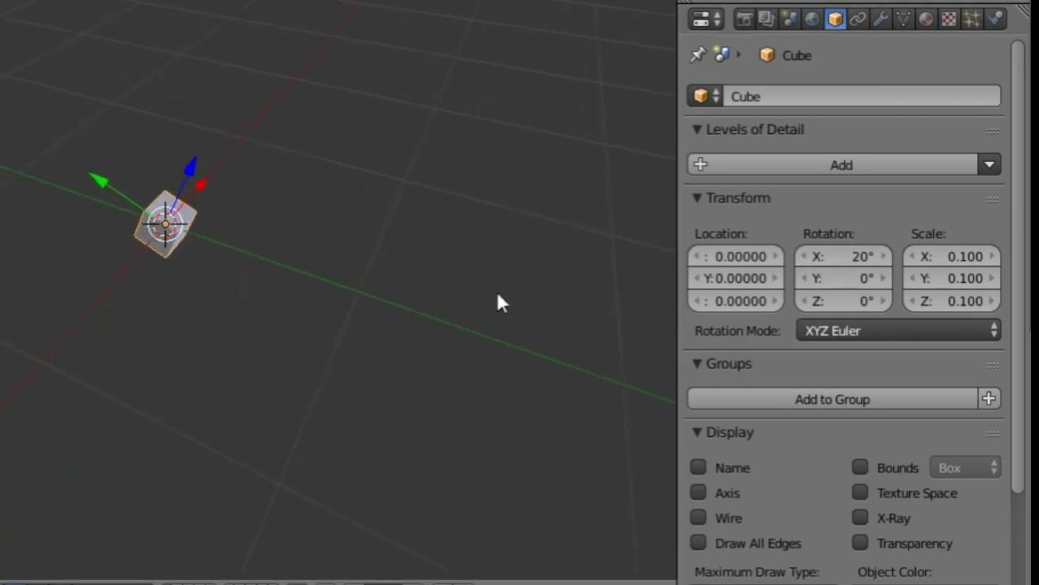
{"action": "left_click", "coordinate": [862, 257]}
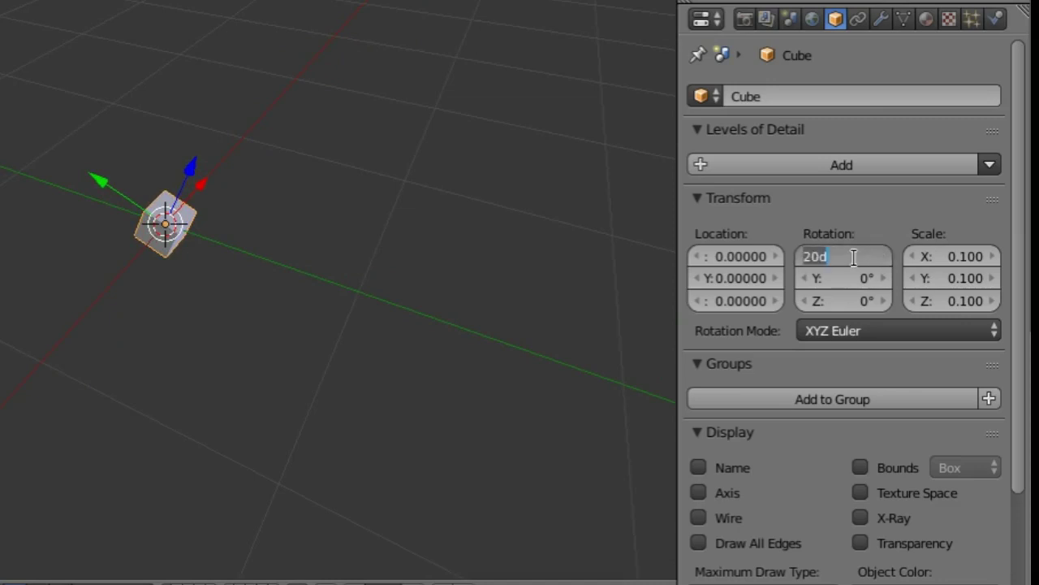
{"action": "type", "text": "0"}
{"action": "key", "text": "Return"}
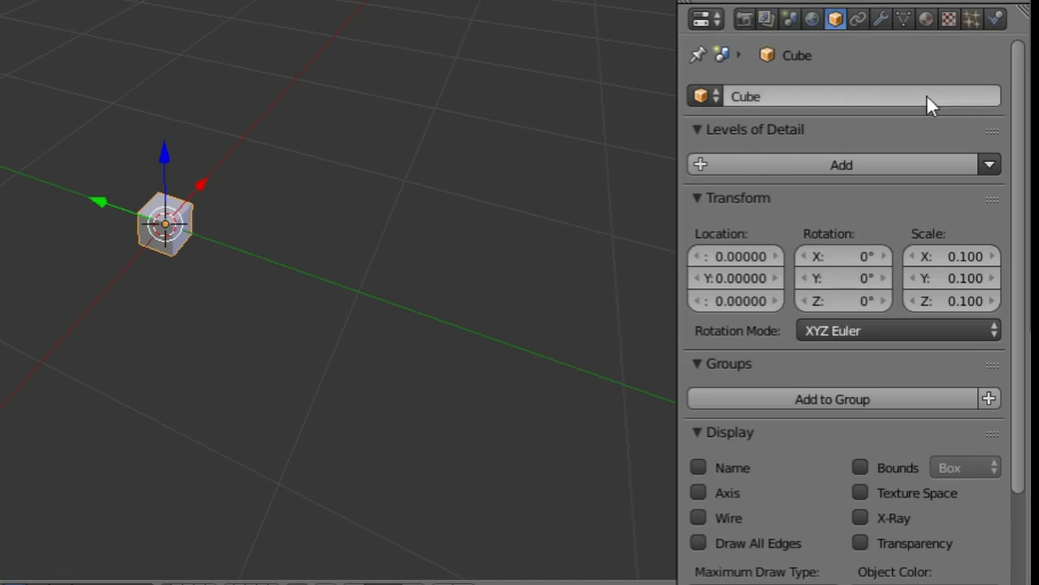
- Enable the Actor option in the cube's physics settings
{"action": "left_click", "coordinate": [996, 20]}
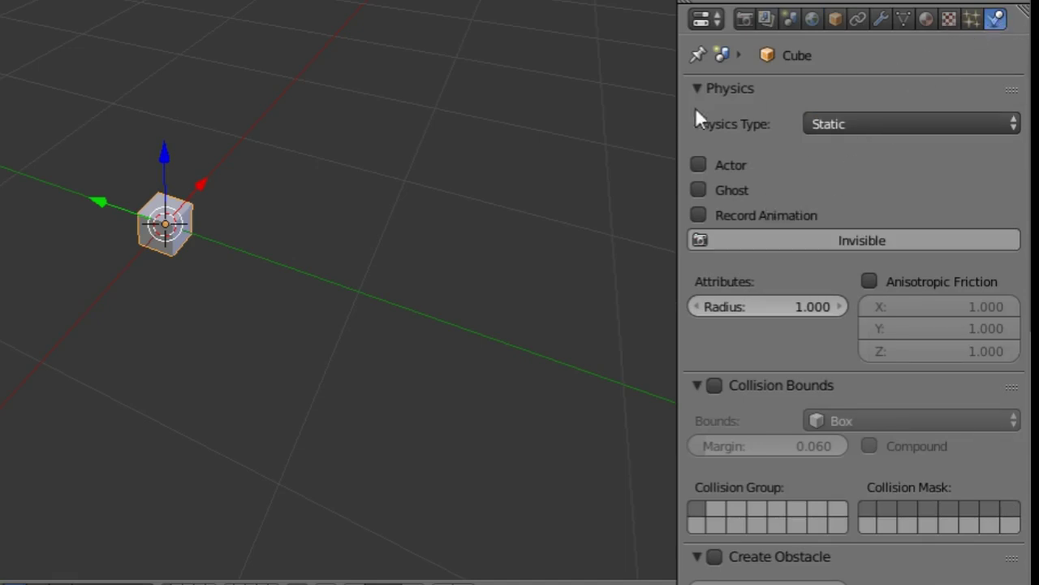
{"action": "left_click", "coordinate": [698, 166]}
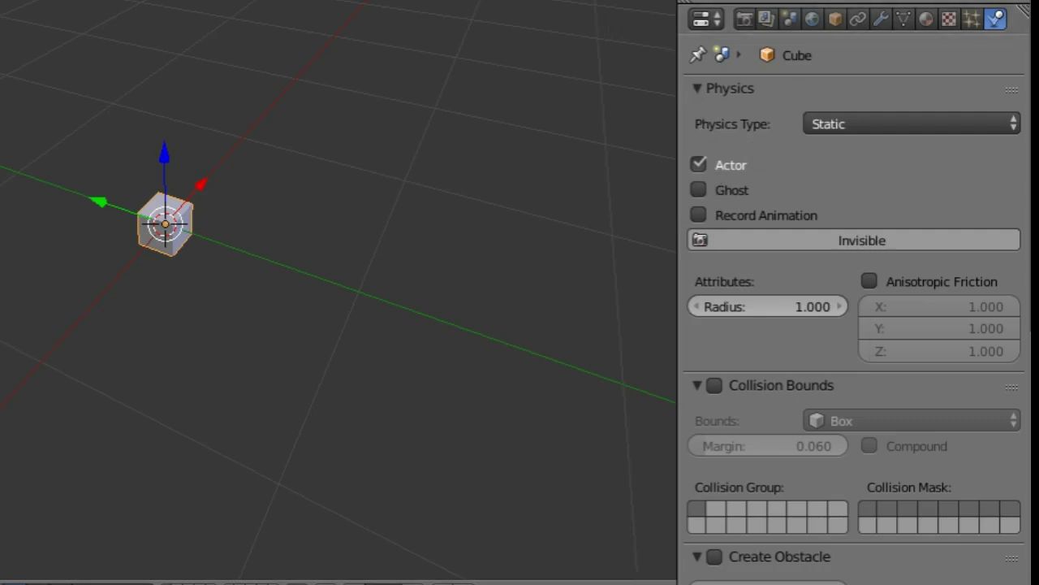
- Enlarge the outliner area and rename the Cube object as Fliege
{"action": "left_click_drag", "start_coordinate": [1004, 2], "coordinate": [1005, 104]}
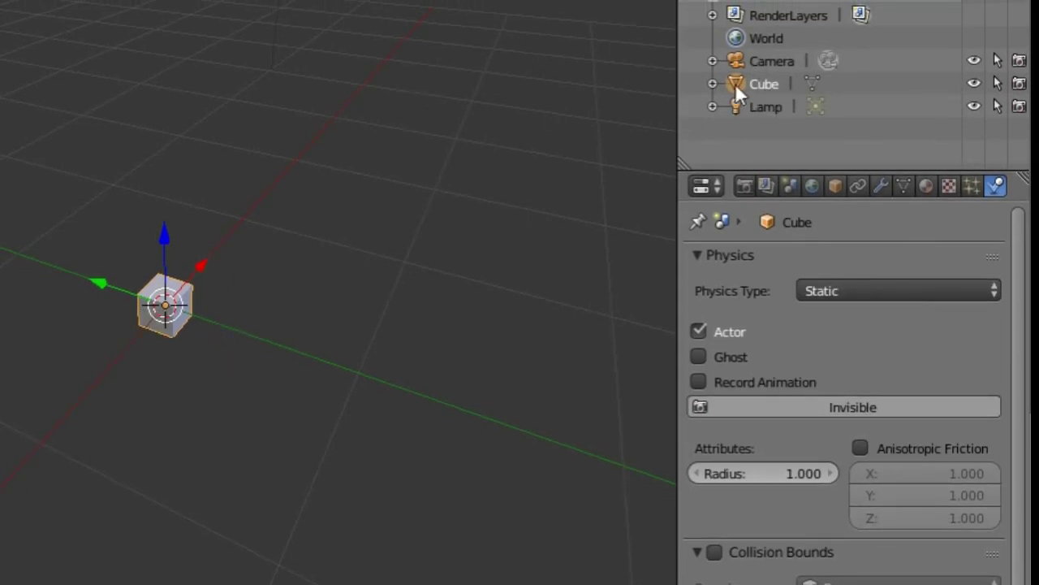
{"action": "double_click", "coordinate": [773, 83]}
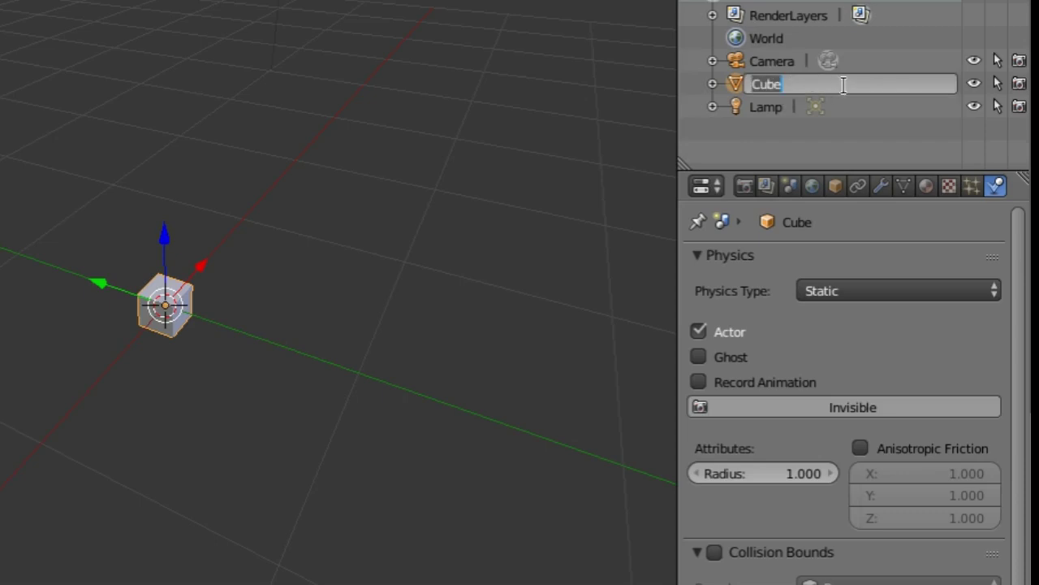
{"action": "key", "text": "BackSpace"}
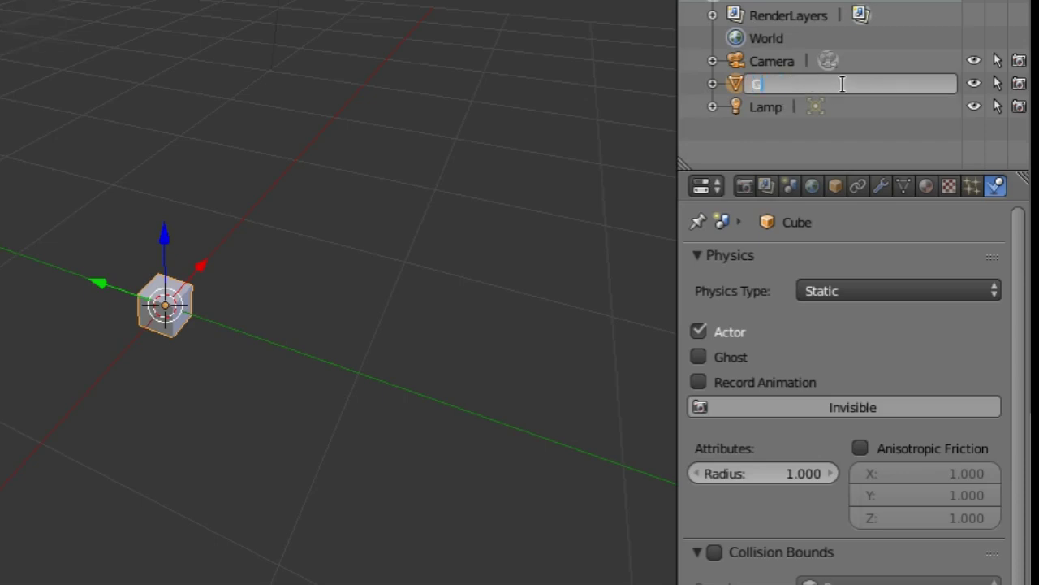
{"action": "type", "text": "Gle"}
{"action": "key", "text": "BackSpace"}
{"action": "key", "text": "BackSpace"}
{"action": "key", "text": "BackSpace"}
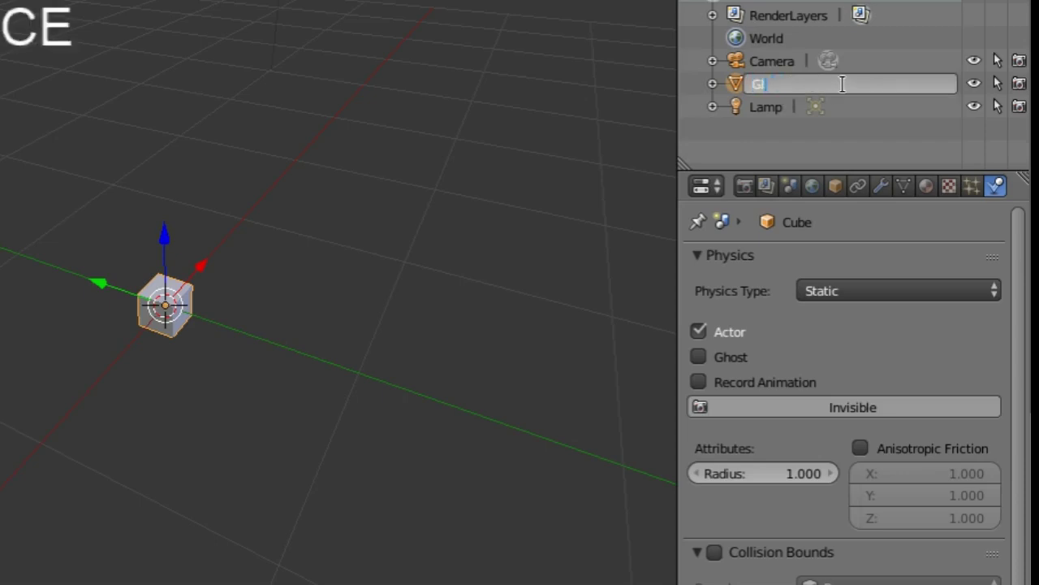
{"action": "type", "text": "Fleie"}
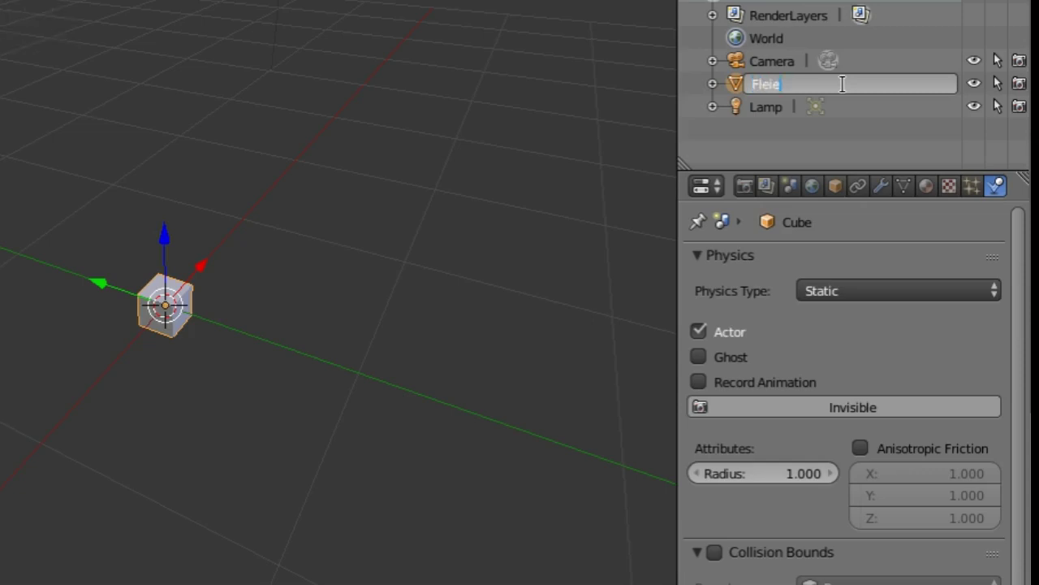
{"action": "key", "text": "BackSpace"}
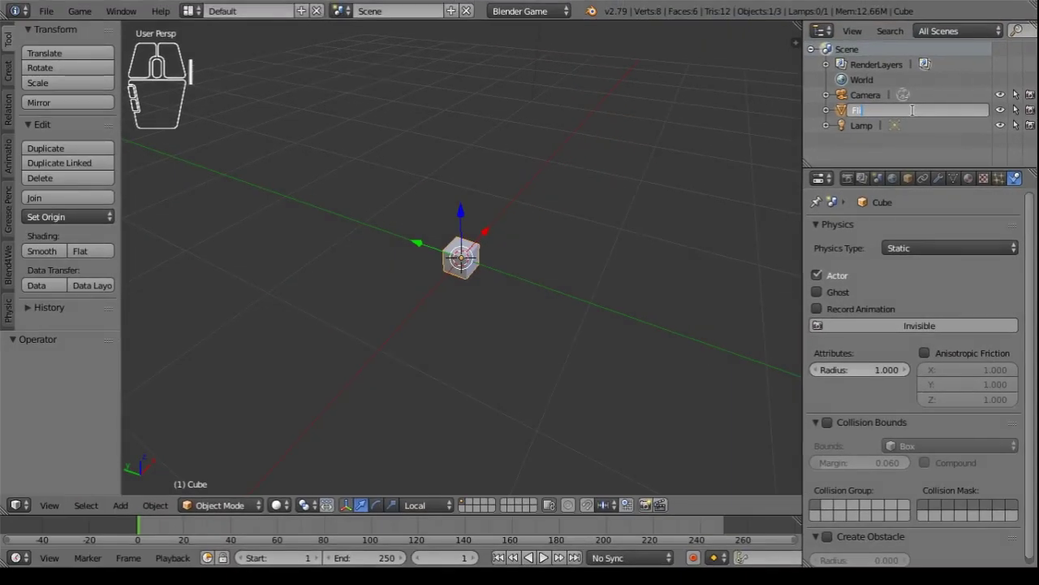
{"action": "type", "text": "iege"}
{"action": "key", "text": "Return"}
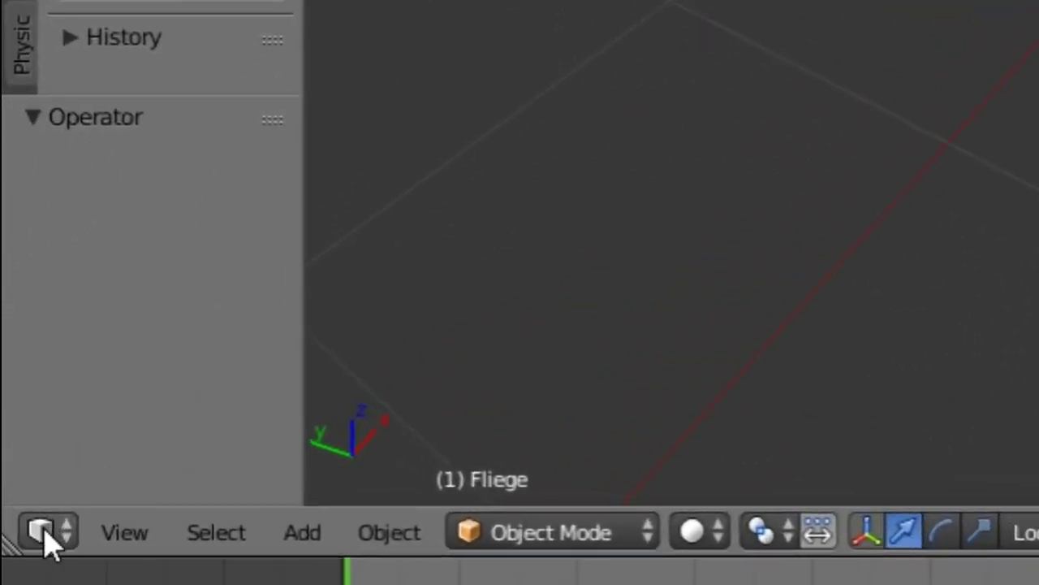
- Switch the 3D view area to the Logic Editor and collapse its game properties sidebar
{"action": "left_click", "coordinate": [39, 532]}
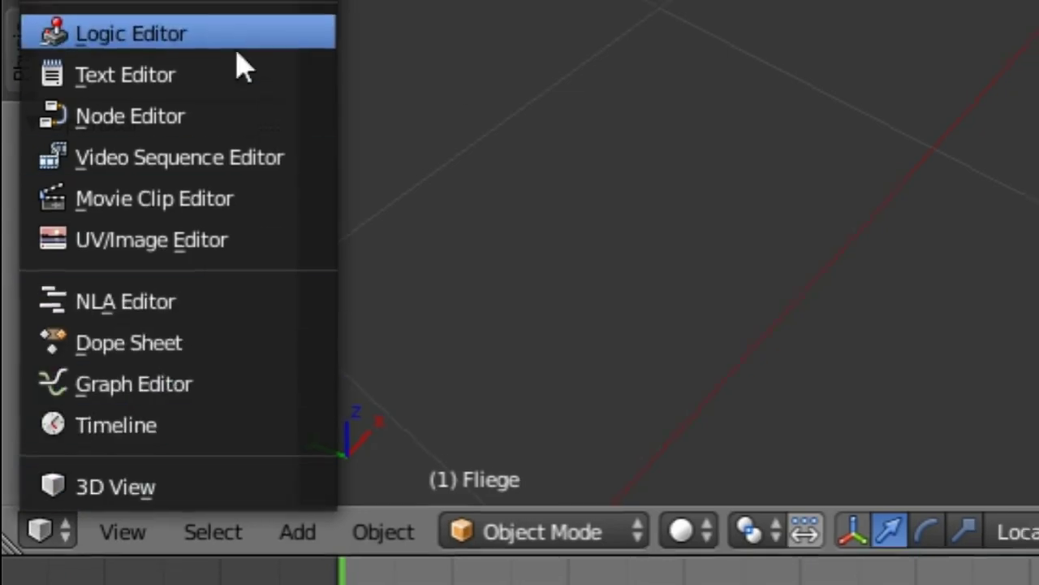
{"action": "key", "text": "Return"}
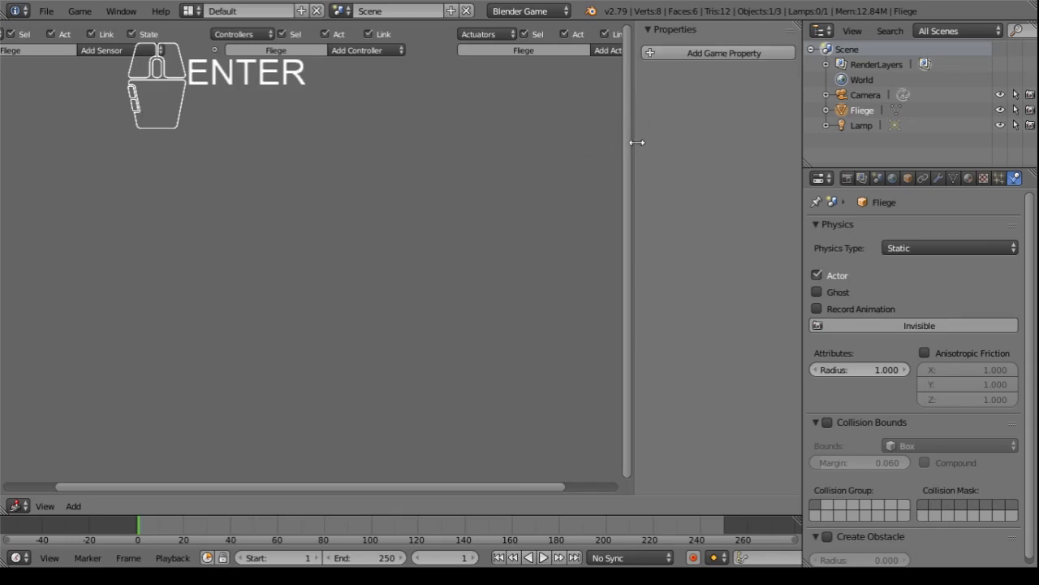
{"action": "left_click_drag", "start_coordinate": [637, 142], "coordinate": [812, 161]}
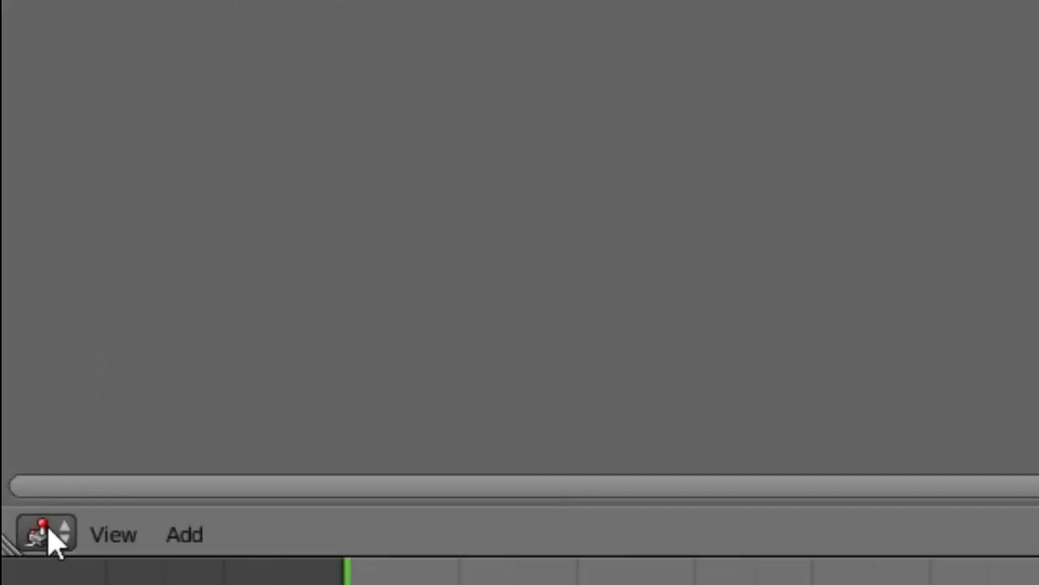
- Restore the 3D View and split it into two stacked areas with the Logic Editor in the upper one
{"action": "left_click", "coordinate": [53, 539]}
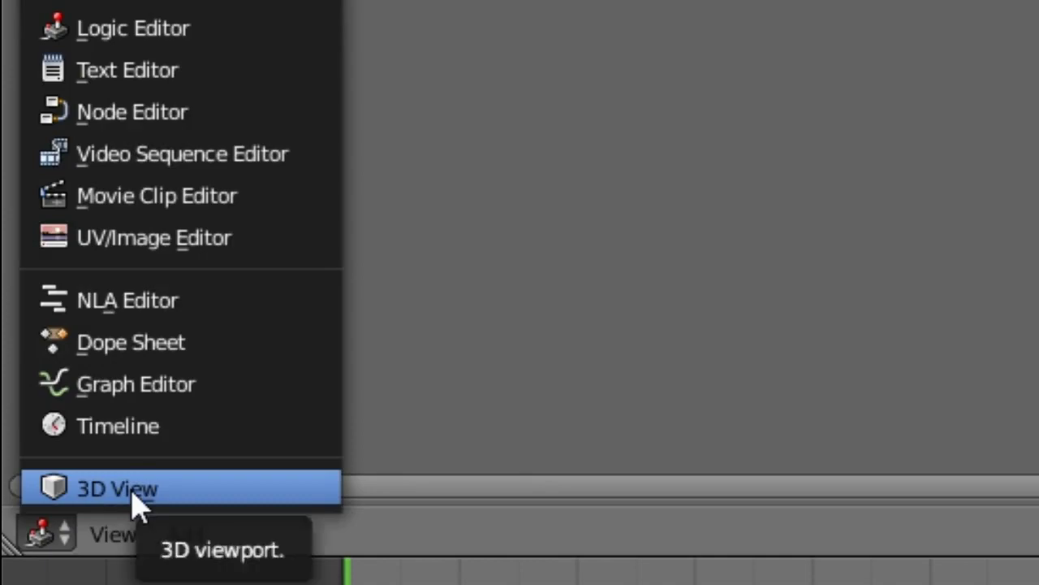
{"action": "key", "text": "Return"}
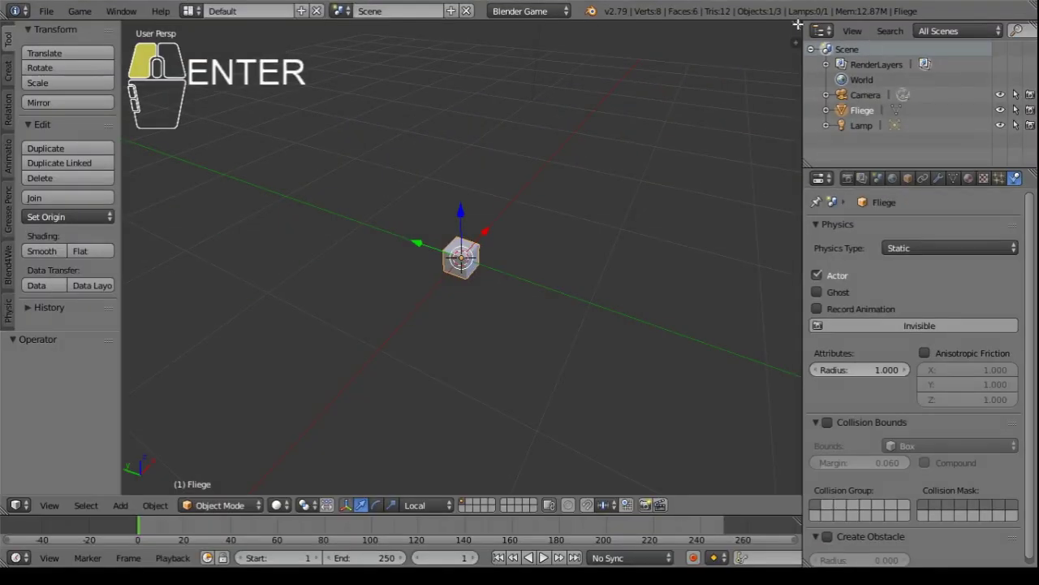
{"action": "left_click_drag", "start_coordinate": [799, 24], "coordinate": [771, 274]}
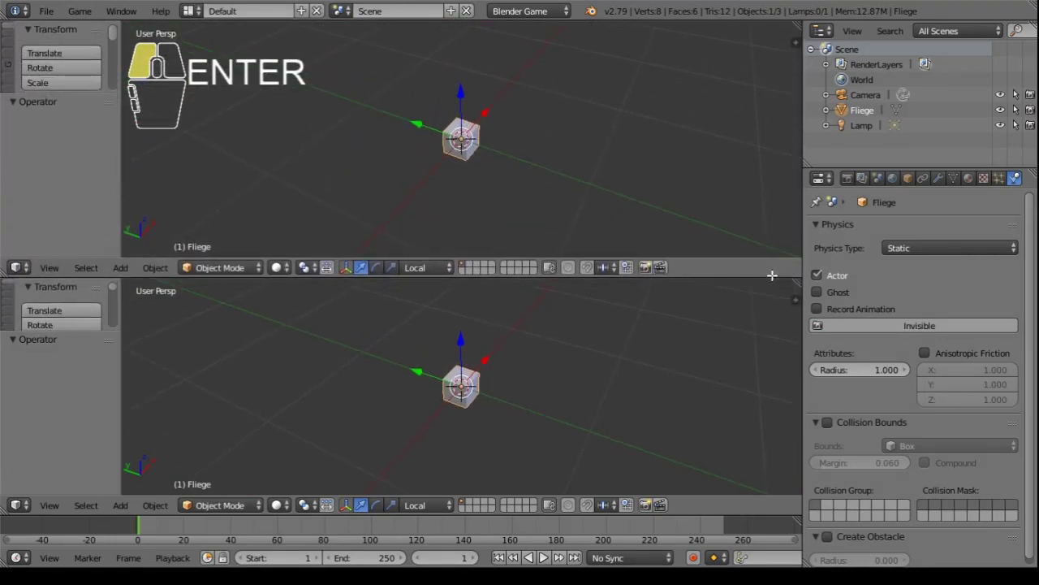
{"action": "left_click", "coordinate": [18, 267]}
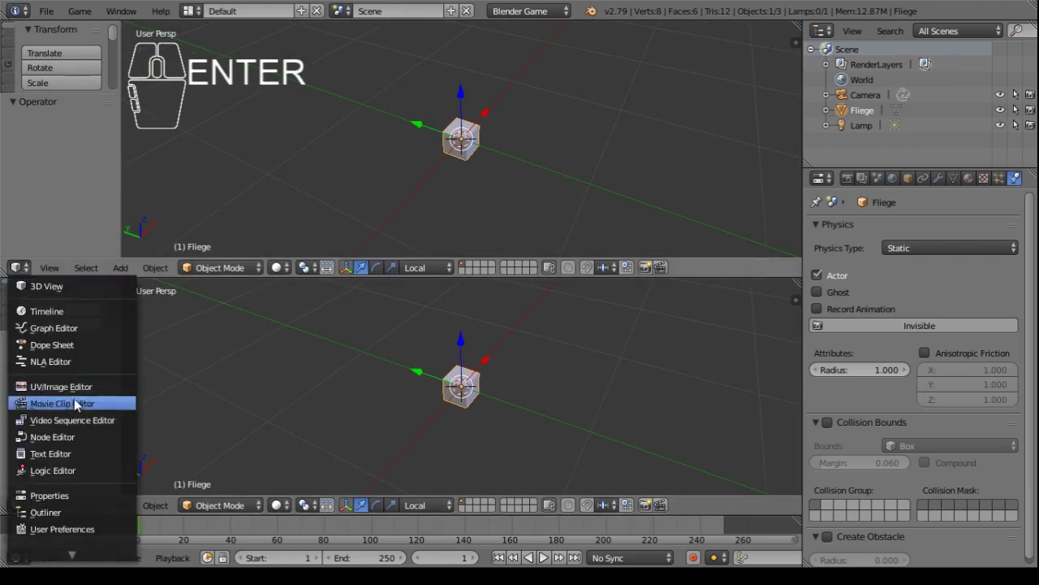
{"action": "left_click", "coordinate": [72, 470]}
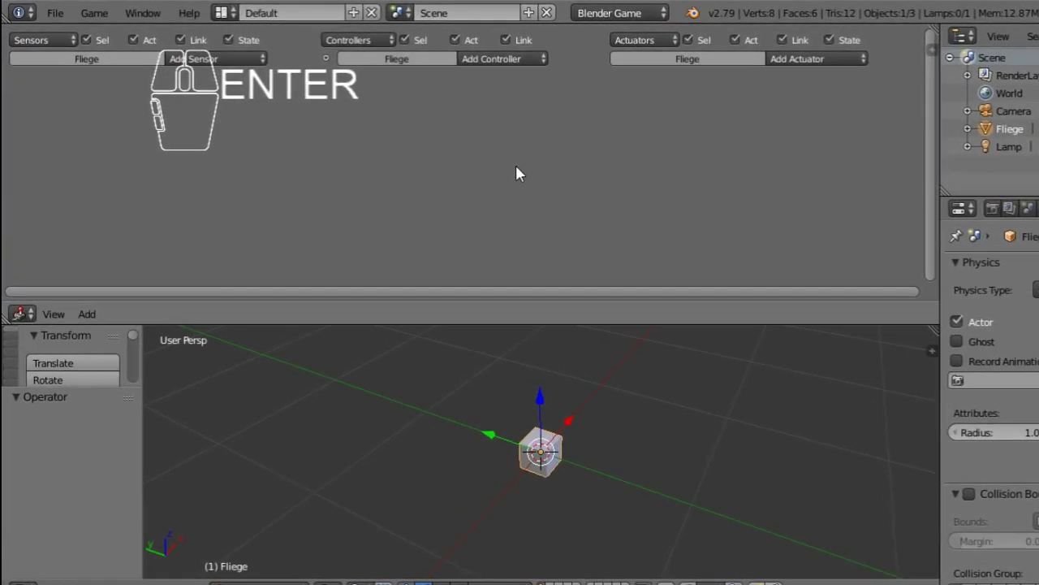
- Add an Always sensor and a Motion actuator to Fliege and link the two logic bricks
{"action": "left_click", "coordinate": [233, 58]}
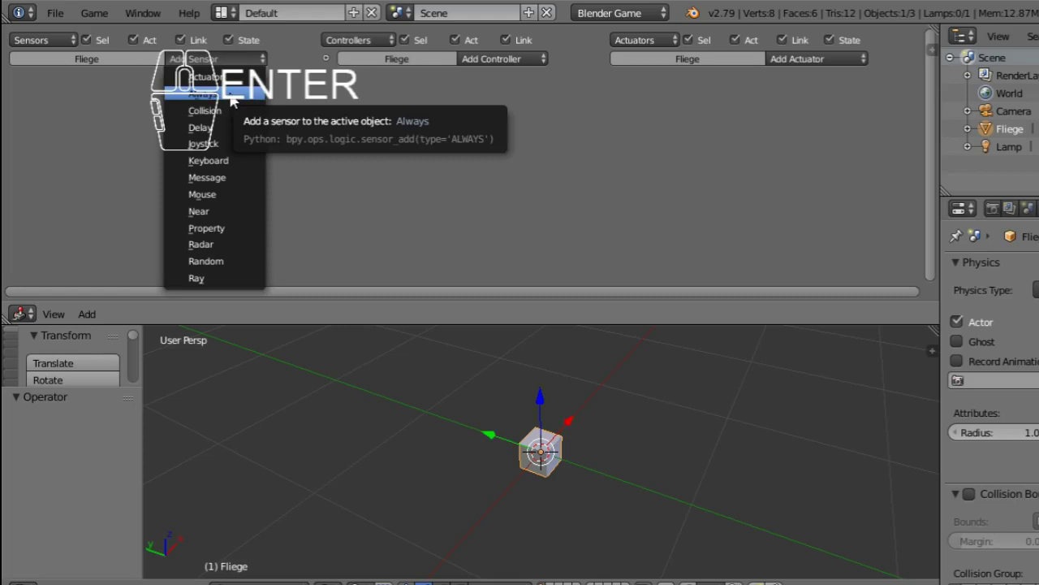
{"action": "left_click", "coordinate": [233, 96]}
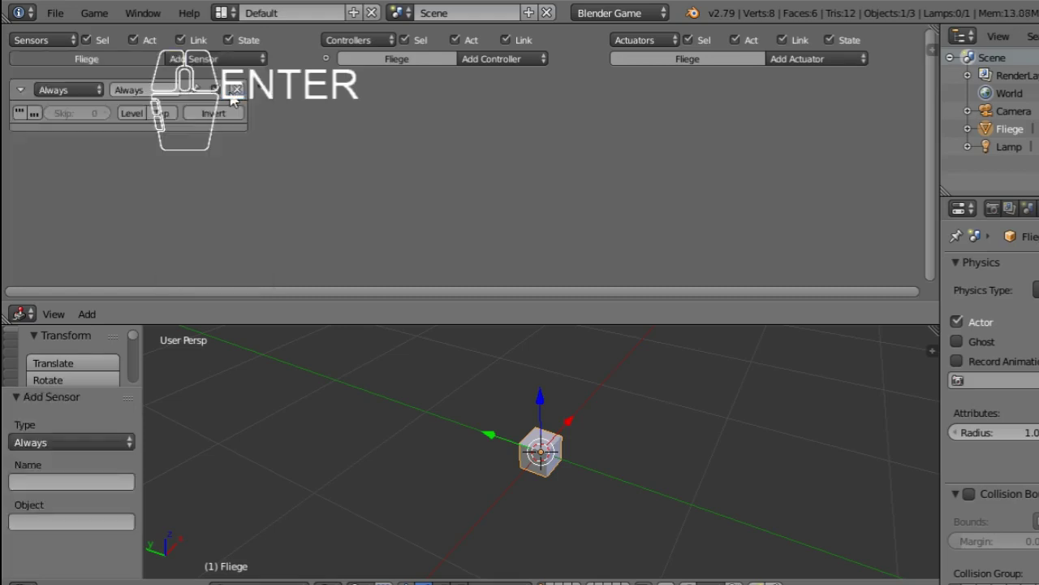
{"action": "left_click", "coordinate": [811, 60]}
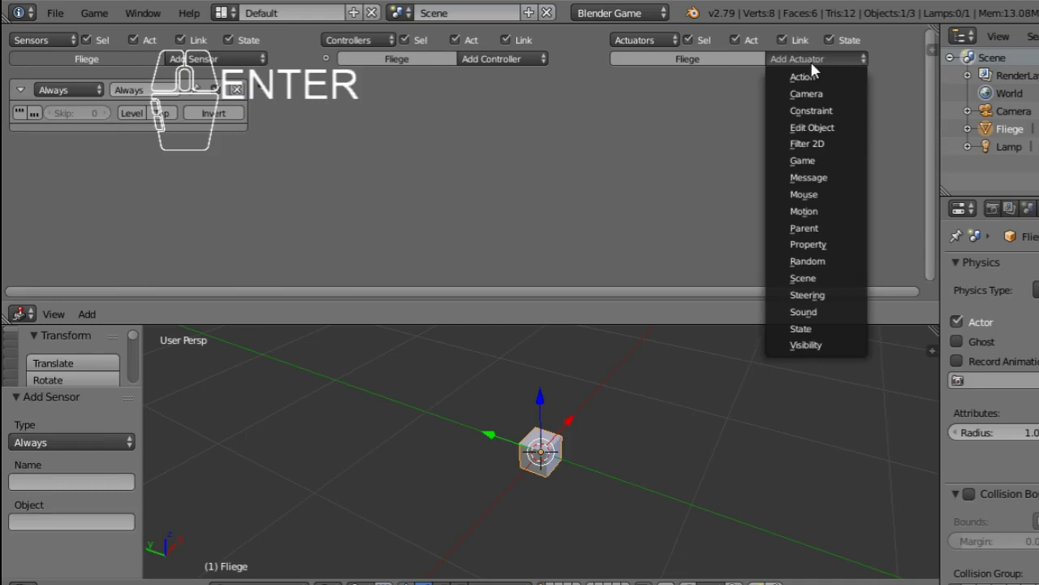
{"action": "left_click", "coordinate": [830, 218]}
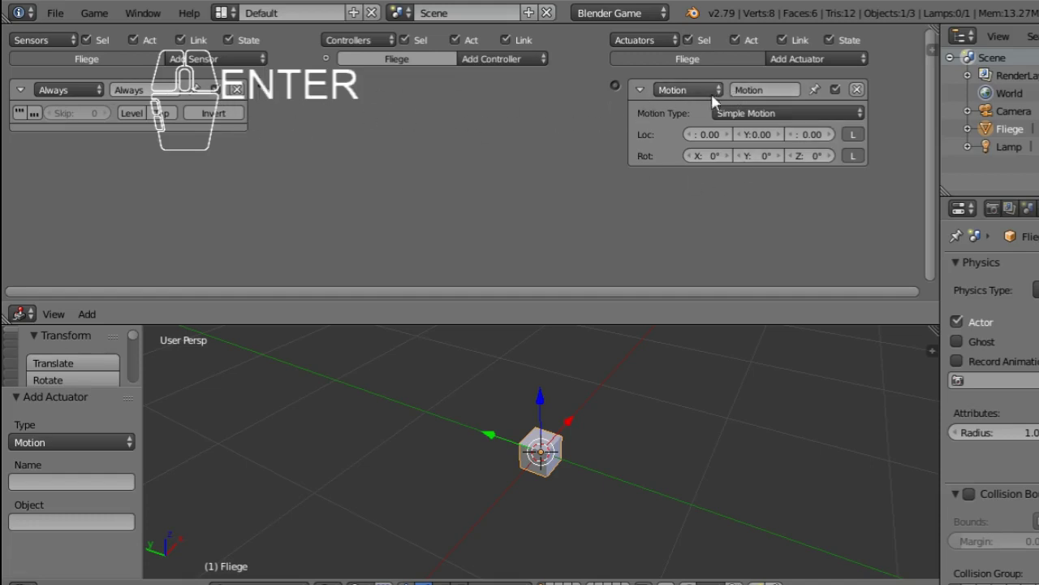
{"action": "left_click_drag", "start_coordinate": [260, 89], "coordinate": [615, 86]}
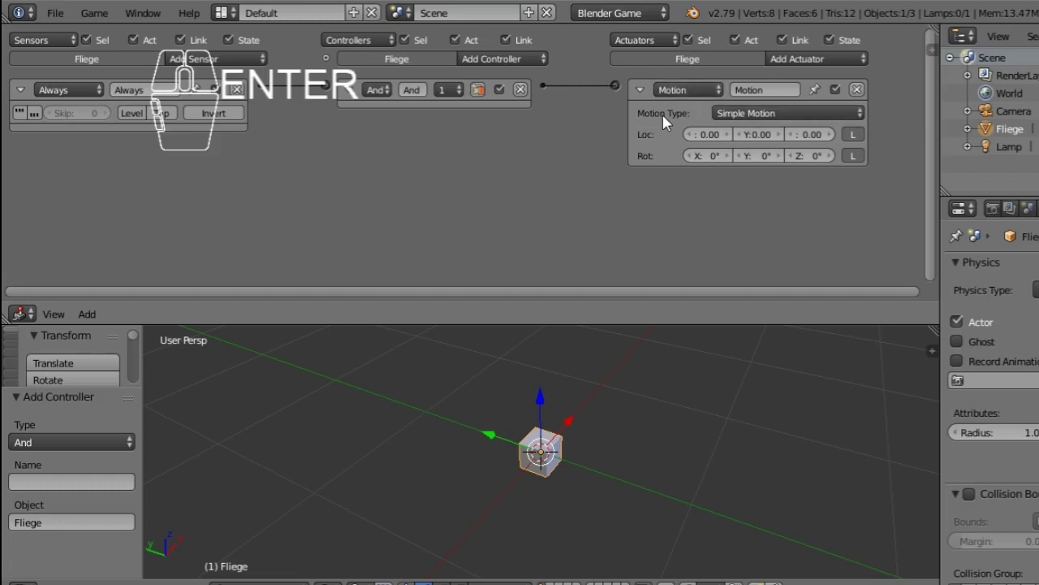
- Compare Character Motion with Simple Motion on the Motion actuator and set its motion type to Character Motion
{"action": "left_click", "coordinate": [839, 119]}
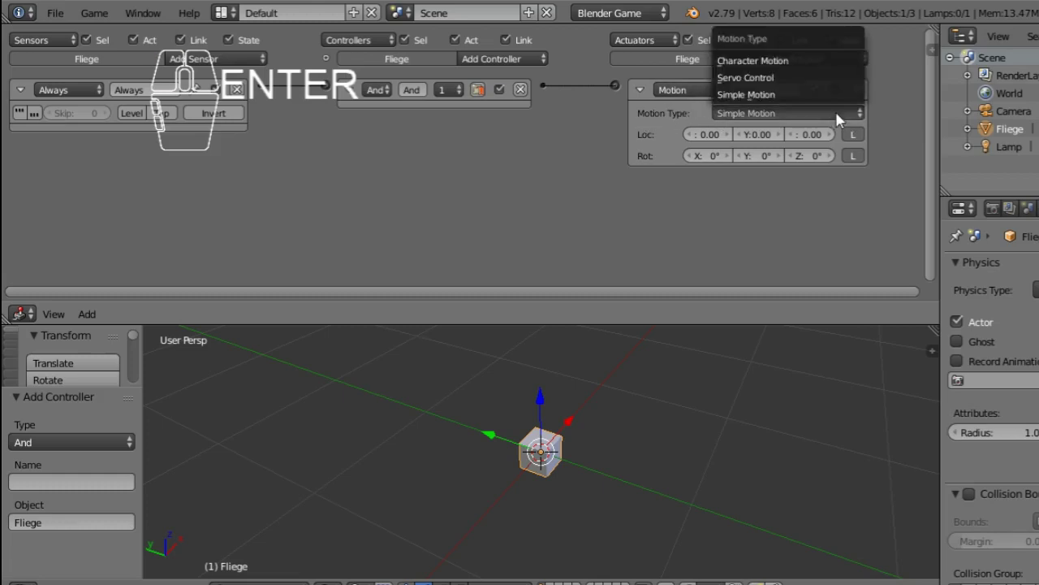
{"action": "left_click", "coordinate": [789, 62]}
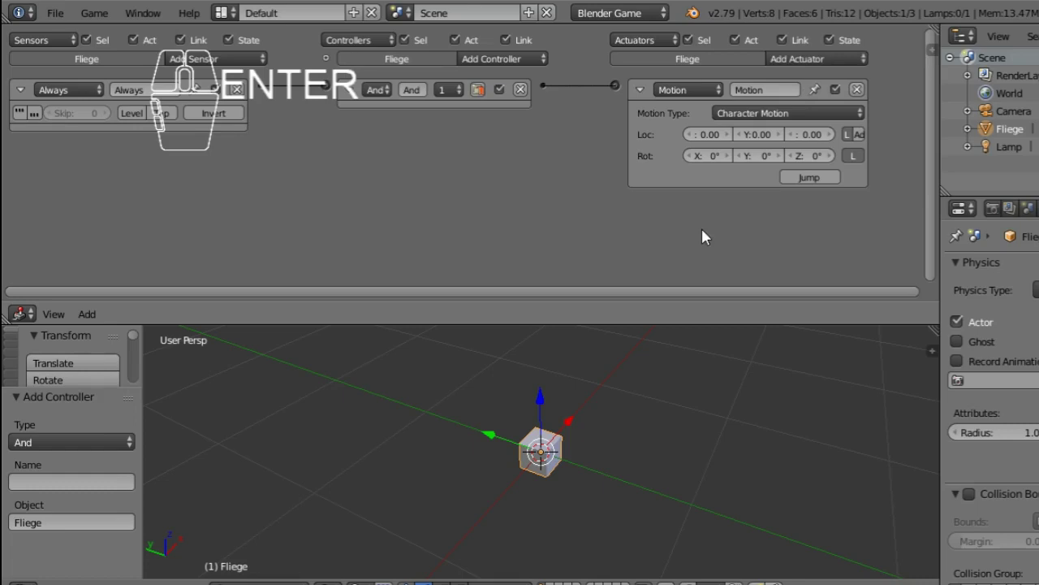
{"action": "left_click", "coordinate": [797, 115]}
{"action": "left_click", "coordinate": [763, 95]}
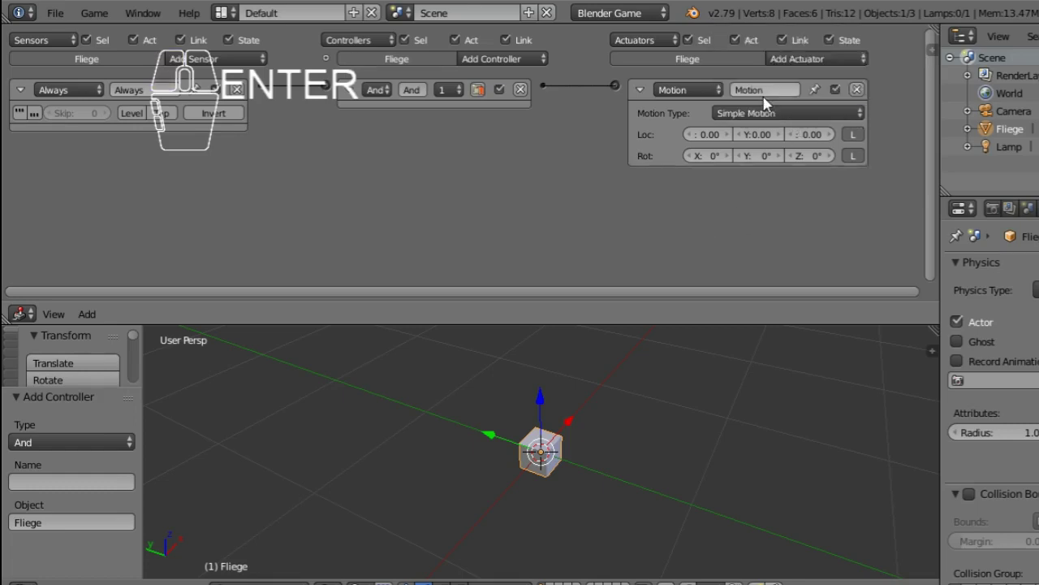
{"action": "left_click", "coordinate": [765, 113]}
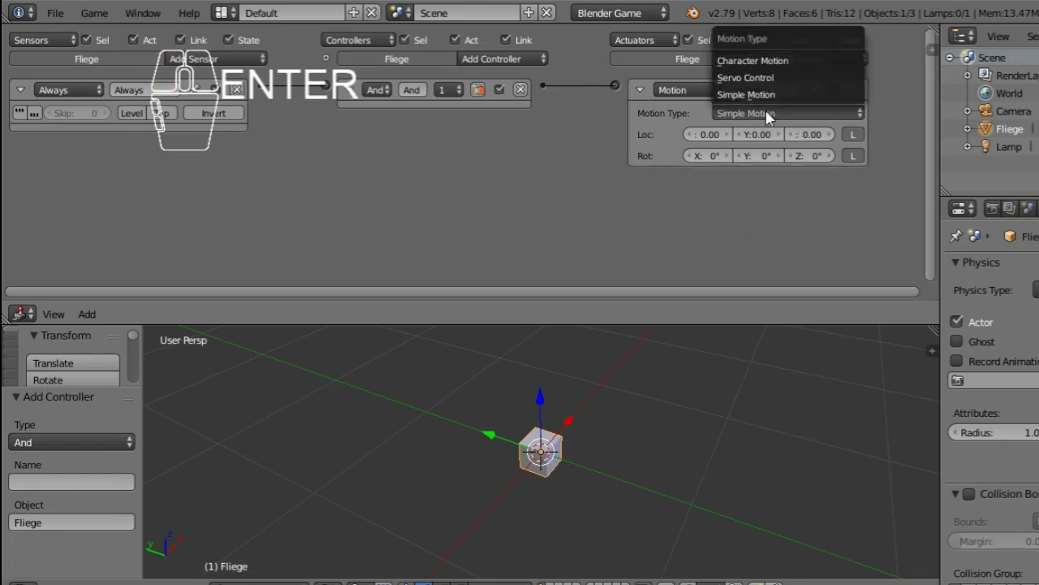
{"action": "left_click", "coordinate": [756, 63]}
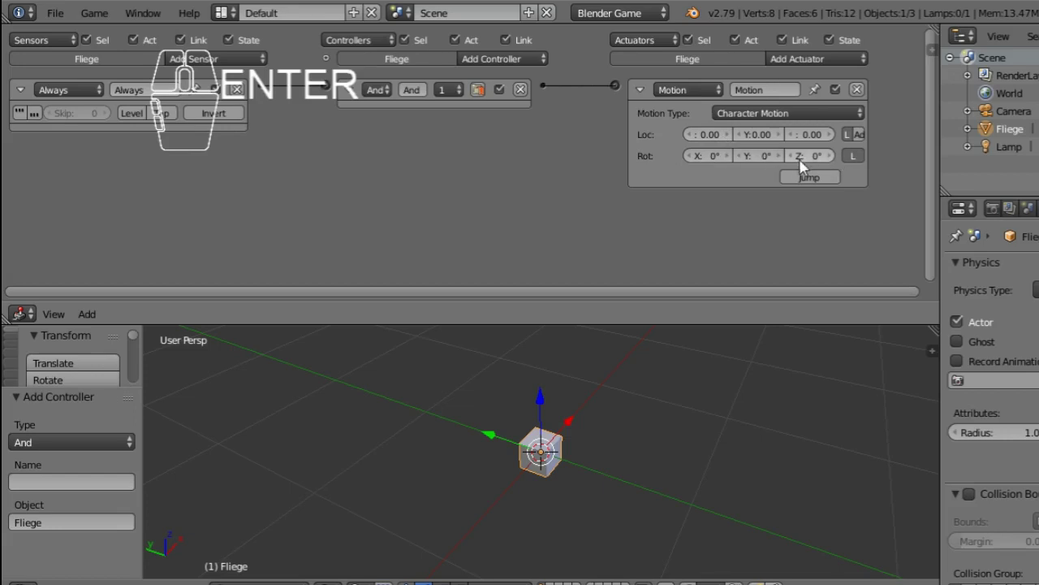
- Set the Motion actuator's X location value to 0.05
{"action": "scroll", "coordinate": [824, 135], "scroll_direction": "up", "scroll_amount": 1}
{"action": "scroll", "coordinate": [805, 205], "scroll_direction": "up", "scroll_amount": 1}
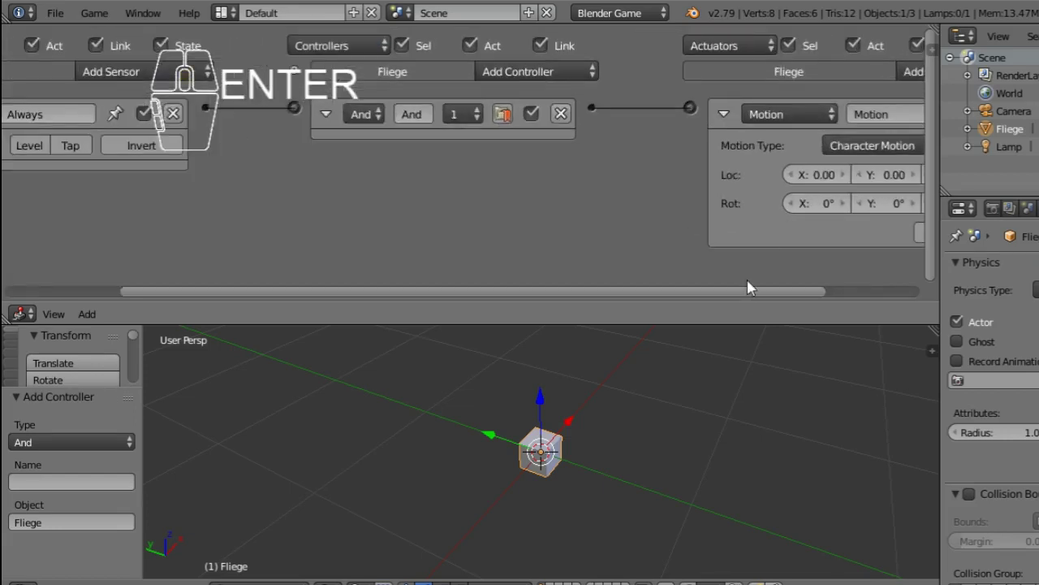
{"action": "left_click_drag", "start_coordinate": [747, 289], "coordinate": [856, 284]}
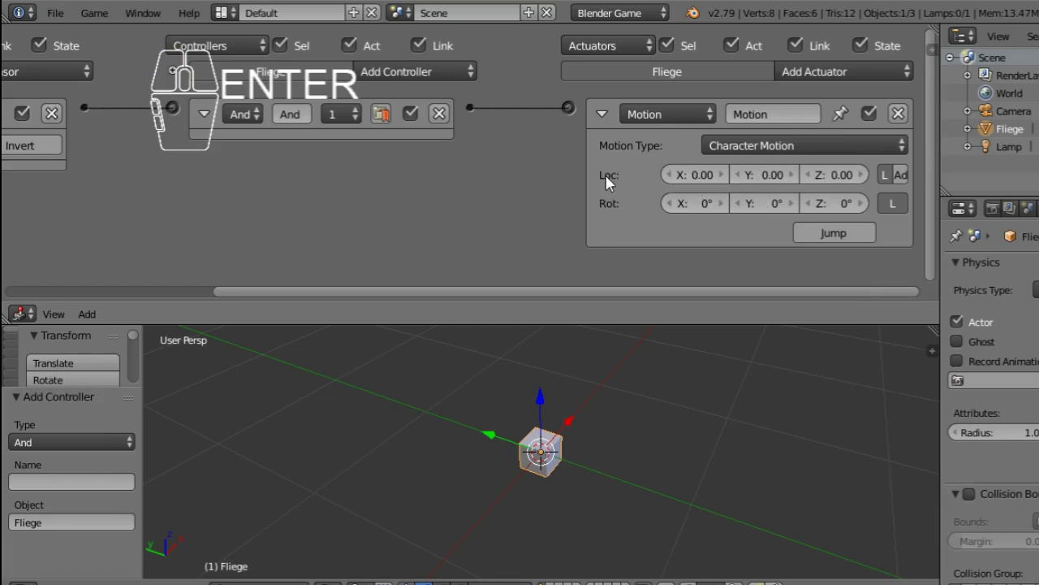
{"action": "left_click", "coordinate": [702, 173]}
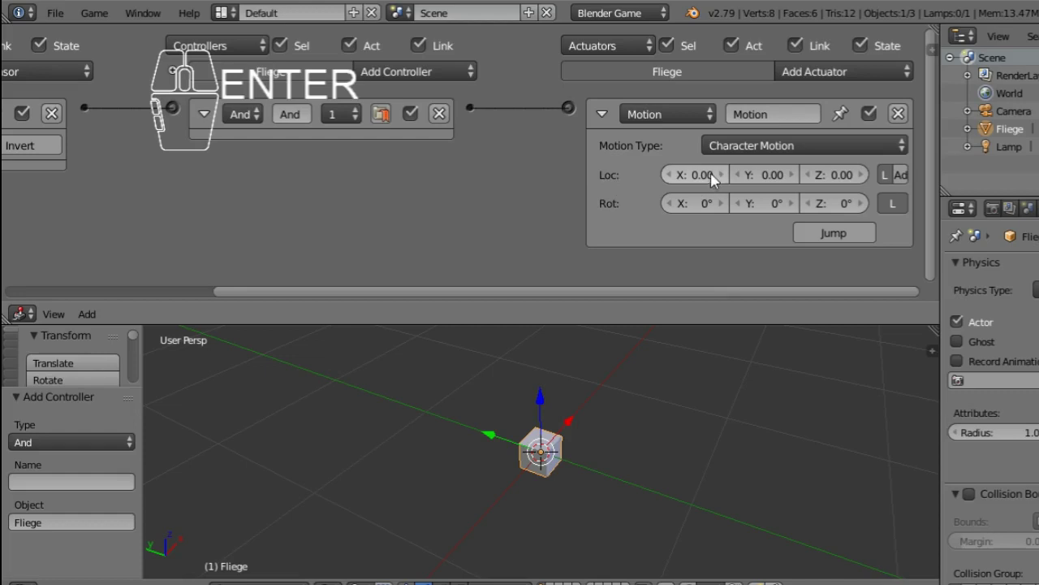
{"action": "left_click", "coordinate": [705, 174]}
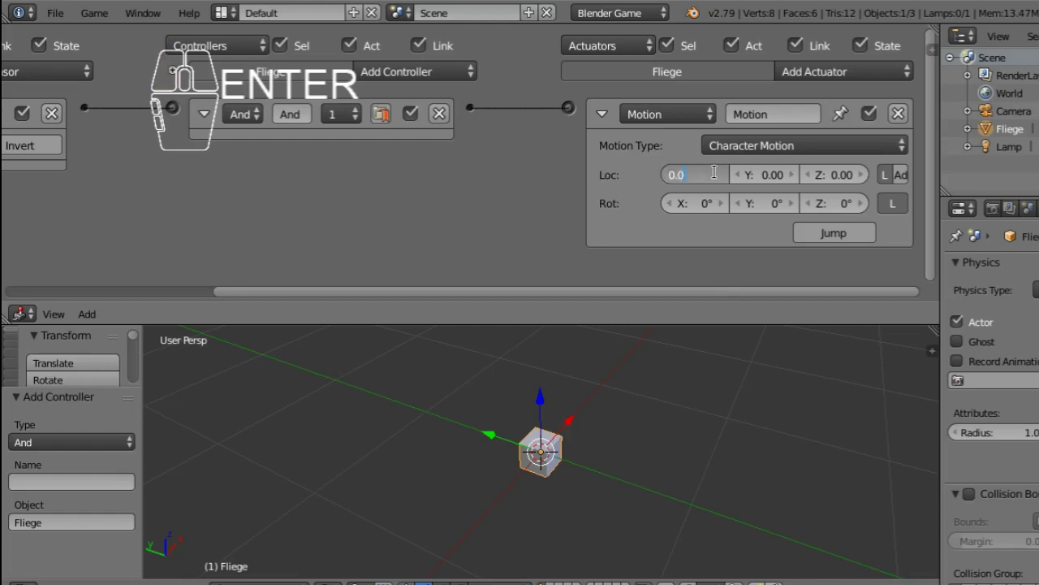
{"action": "type", "text": "5"}
{"action": "key", "text": "Return"}
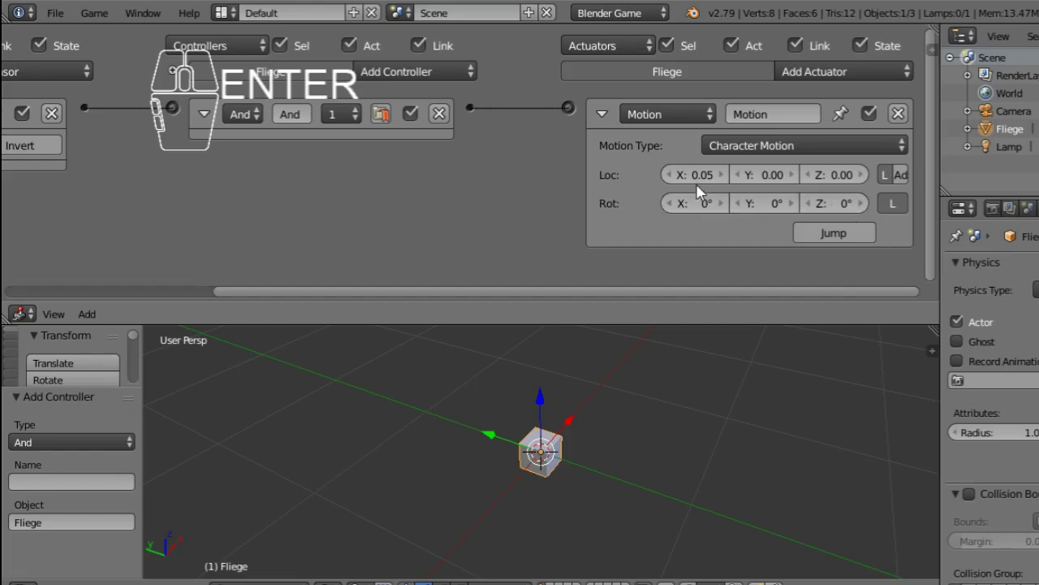
- Toggle each of the Always sensor's two pulse mode options on and back off
{"action": "scroll", "coordinate": [661, 187], "scroll_direction": "down", "scroll_amount": 1}
{"action": "scroll", "coordinate": [660, 182], "scroll_direction": "down", "scroll_amount": 2}
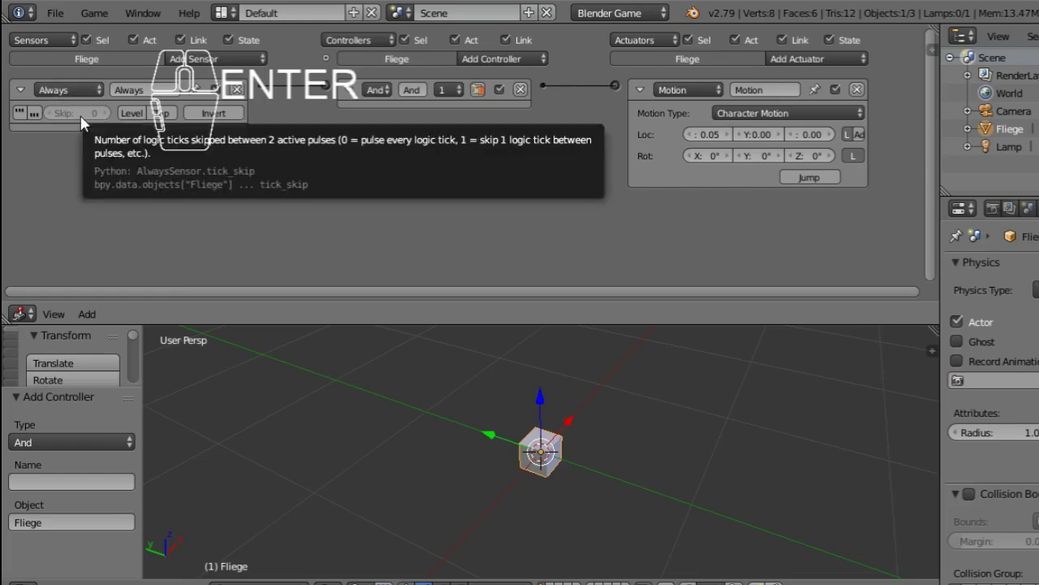
{"action": "left_click", "coordinate": [19, 116]}
{"action": "left_click", "coordinate": [19, 115]}
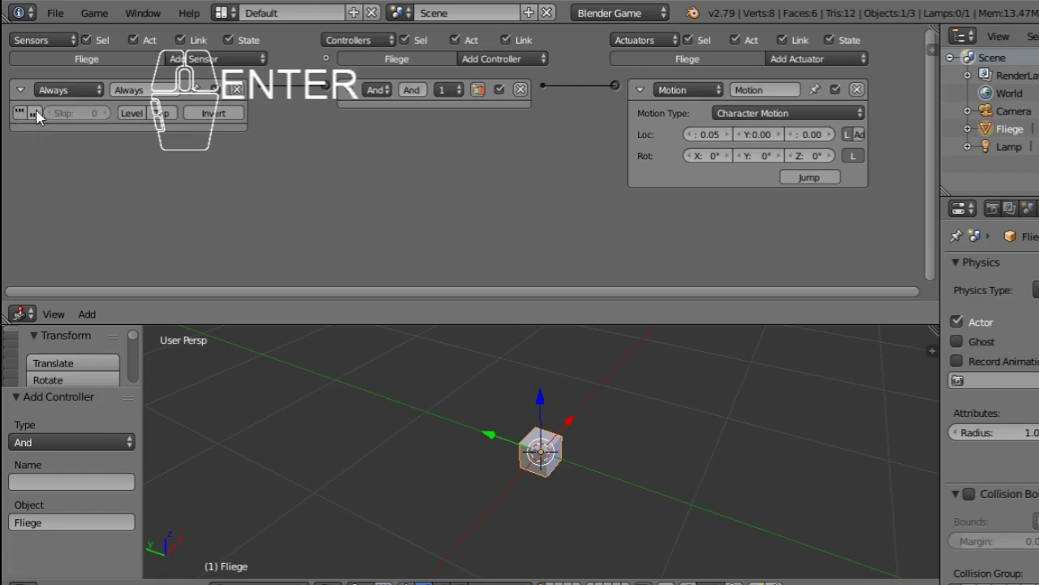
{"action": "left_click", "coordinate": [33, 114]}
{"action": "left_click", "coordinate": [33, 115]}
- Run the game engine to test Fliege's motion and stop it again
{"action": "left_click", "coordinate": [95, 14]}
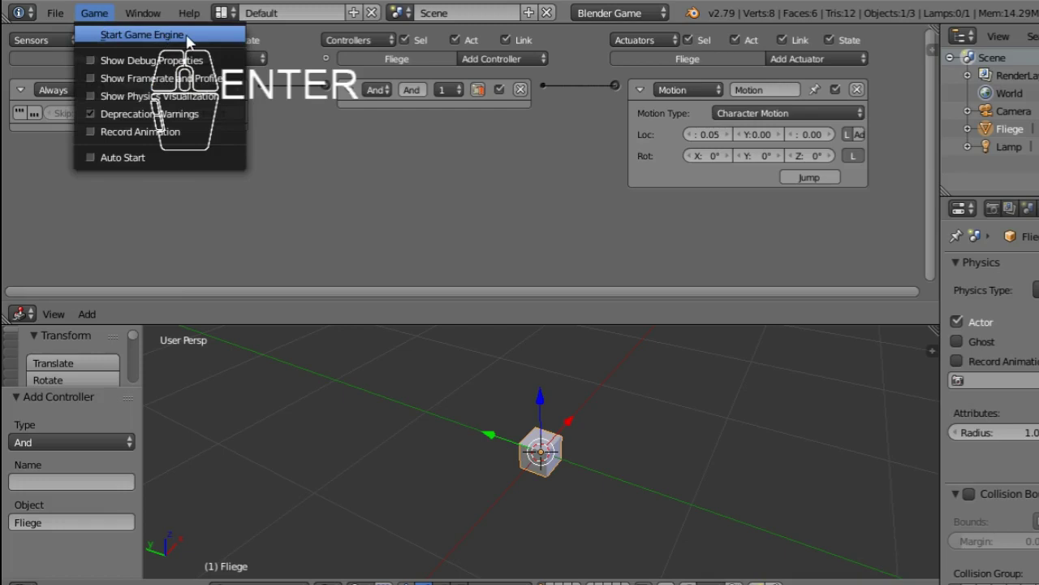
{"action": "key", "text": "Return"}
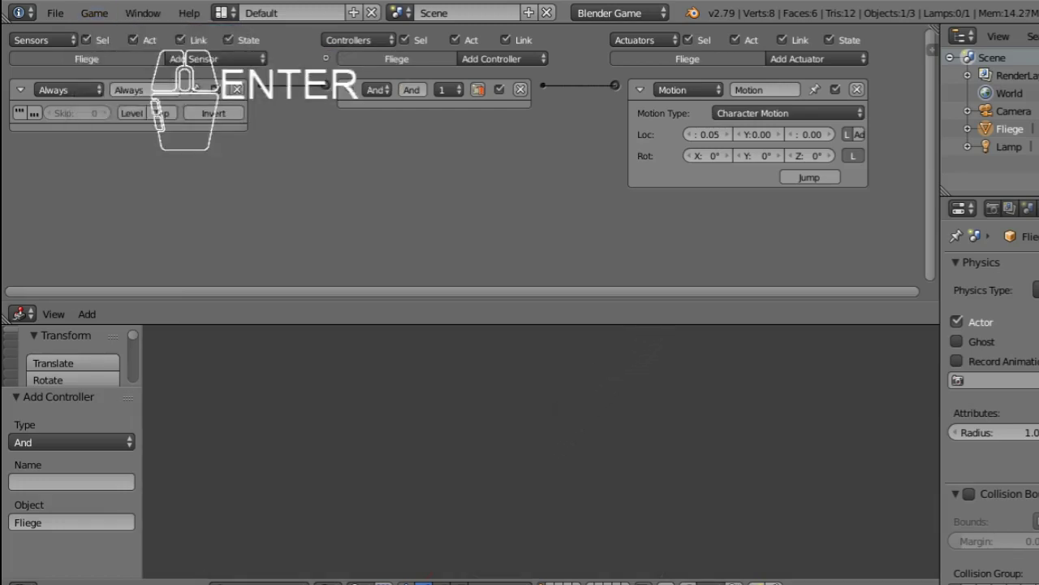
{"action": "key", "text": "Escape"}
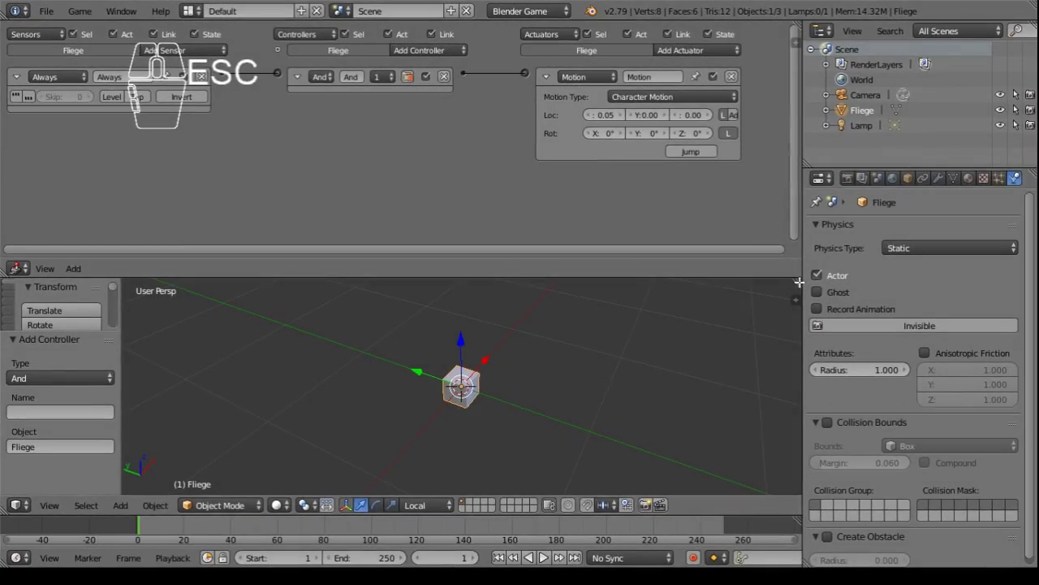
- Join the 3D view area into the logic editor, split the area in two again, and set the lower part to 3D View
{"action": "mouse_move", "coordinate": [800, 282]}
{"action": "left_mouse_down"}
{"action": "mouse_move", "coordinate": [793, 258]}
{"action": "mouse_move", "coordinate": [793, 285]}
{"action": "left_mouse_up"}
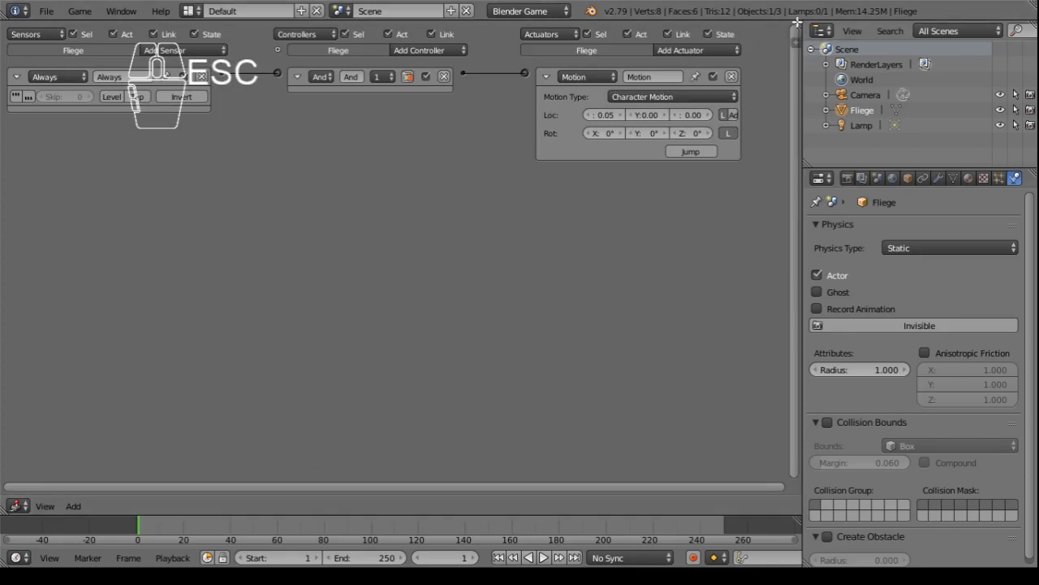
{"action": "left_click_drag", "start_coordinate": [796, 31], "coordinate": [773, 242]}
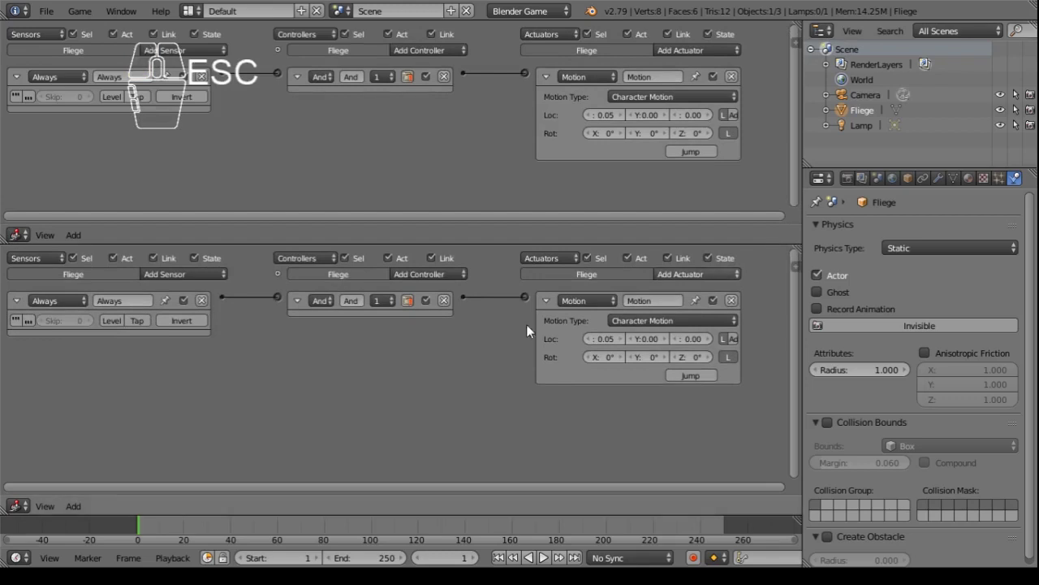
{"action": "left_click", "coordinate": [17, 506]}
{"action": "left_click", "coordinate": [43, 484]}
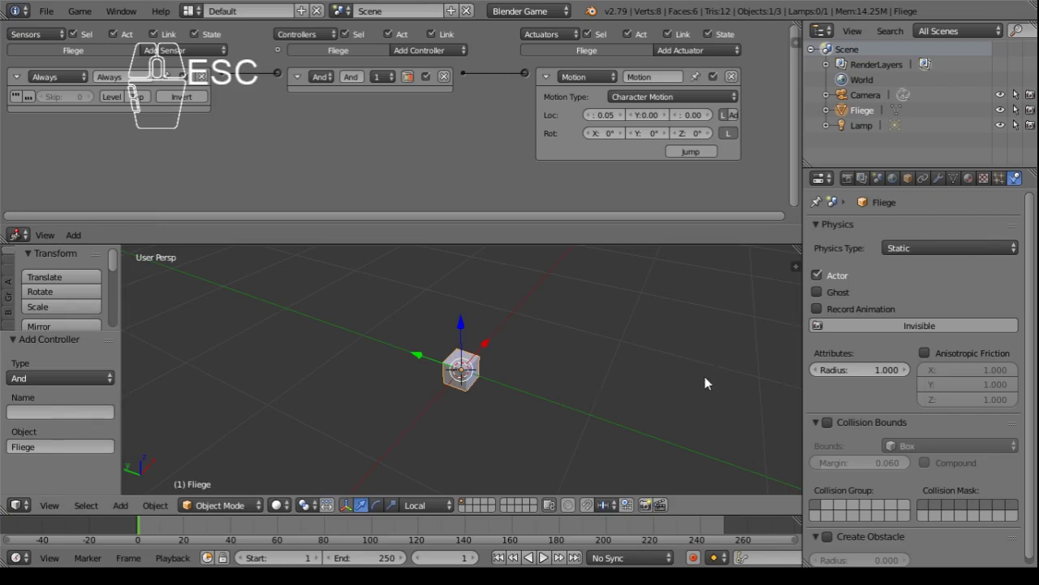
- Add a mesh cube at the origin around Fliege
{"action": "middle_click_drag", "start_coordinate": [464, 420], "coordinate": [635, 339]}
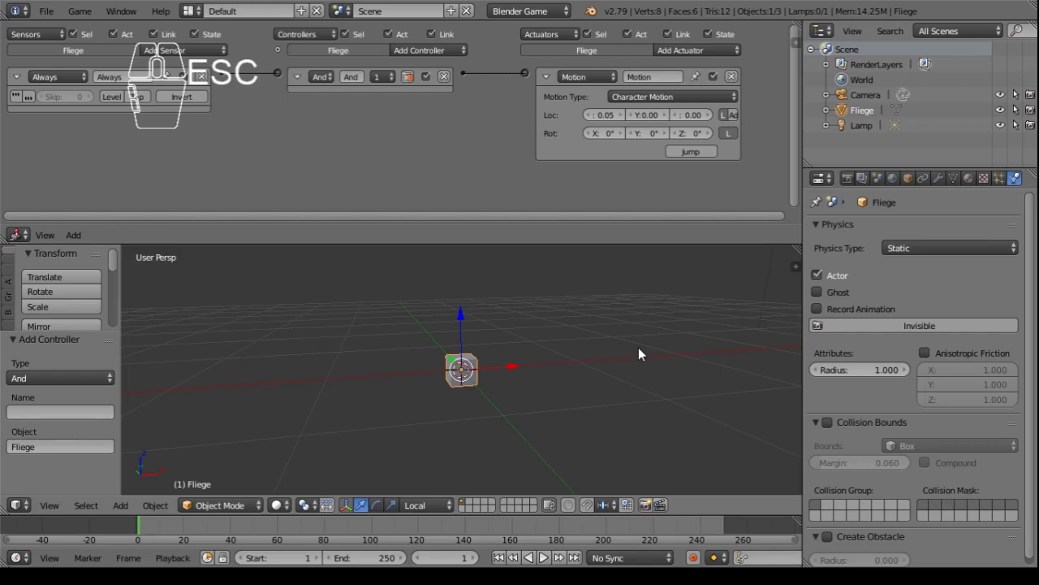
{"action": "key", "text": "shift+a"}
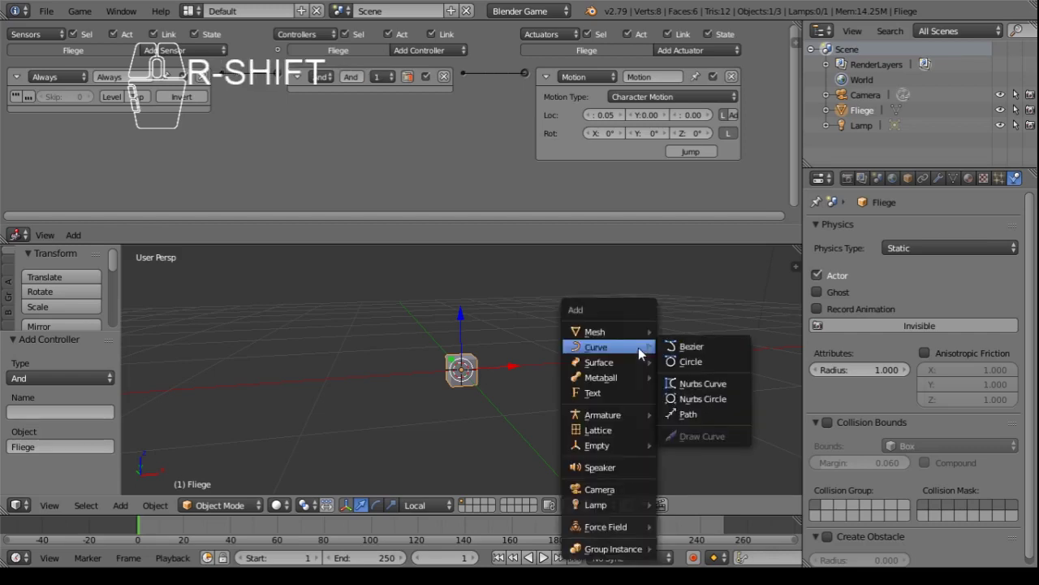
{"action": "mouse_move", "coordinate": [632, 331]}
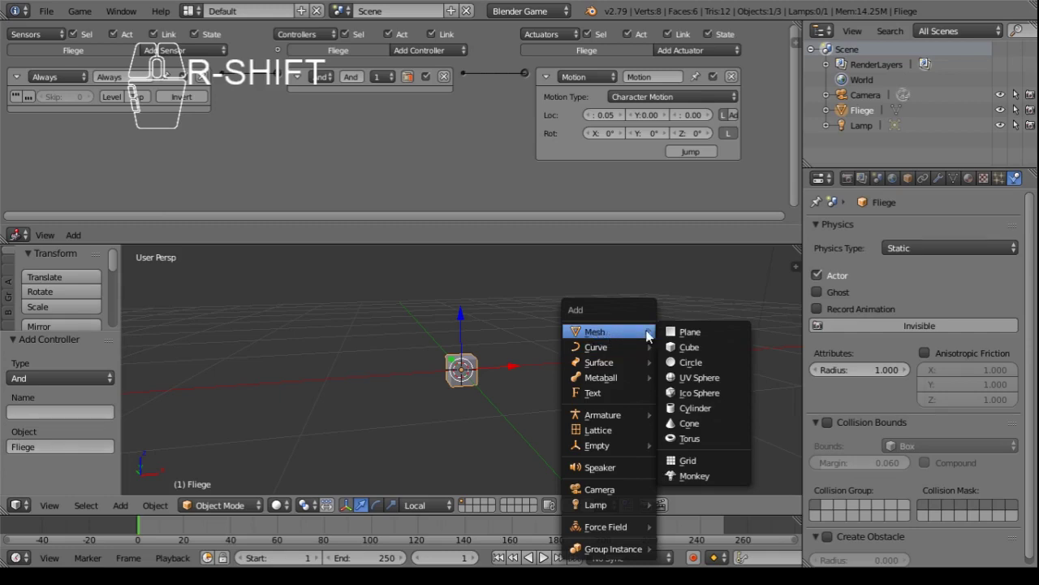
{"action": "left_click", "coordinate": [705, 349]}
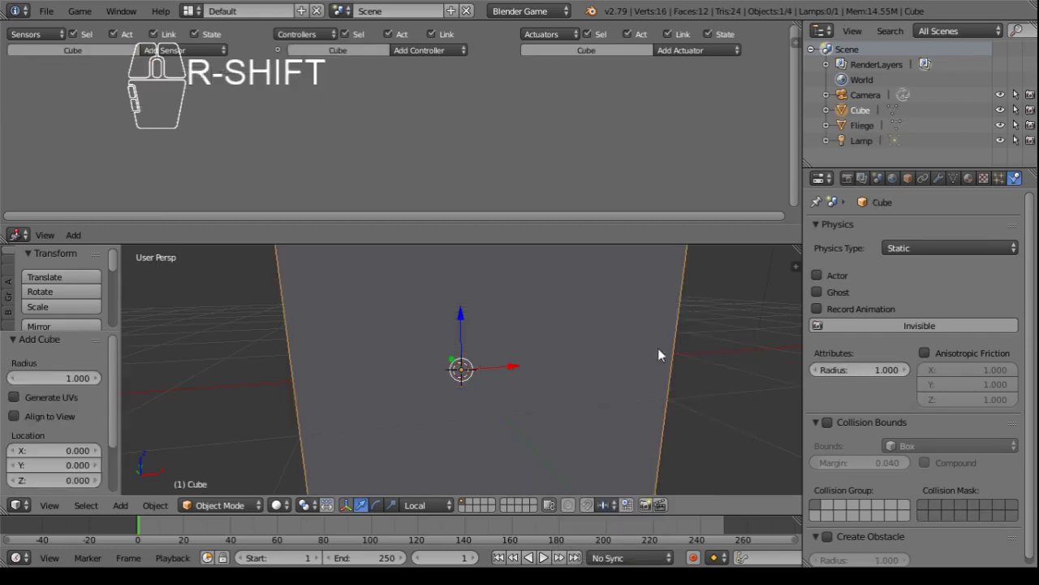
{"action": "scroll", "coordinate": [537, 349], "scroll_direction": "down", "scroll_amount": 6}
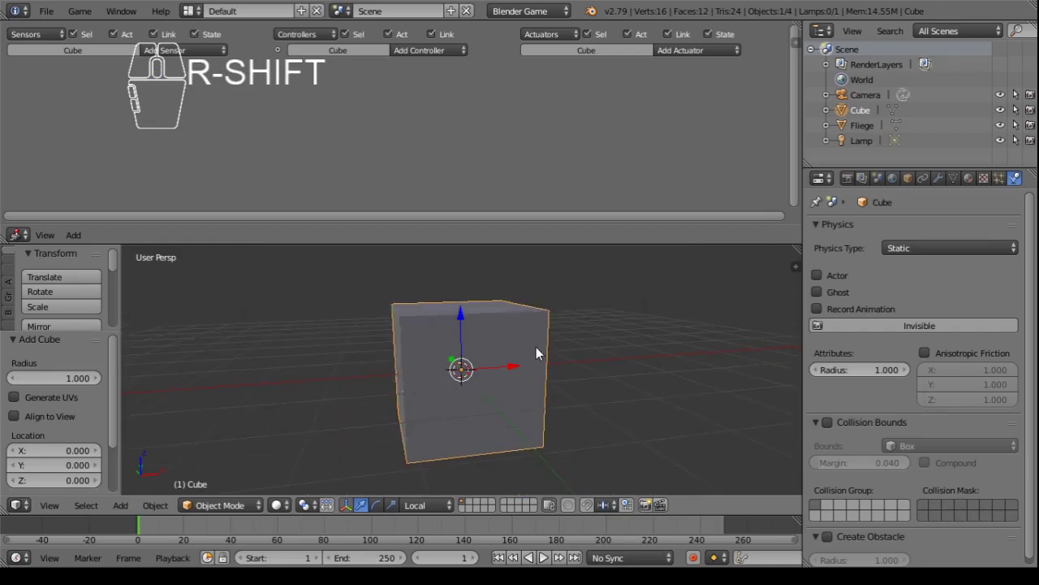
{"action": "scroll", "coordinate": [536, 346], "scroll_direction": "down", "scroll_amount": 3}
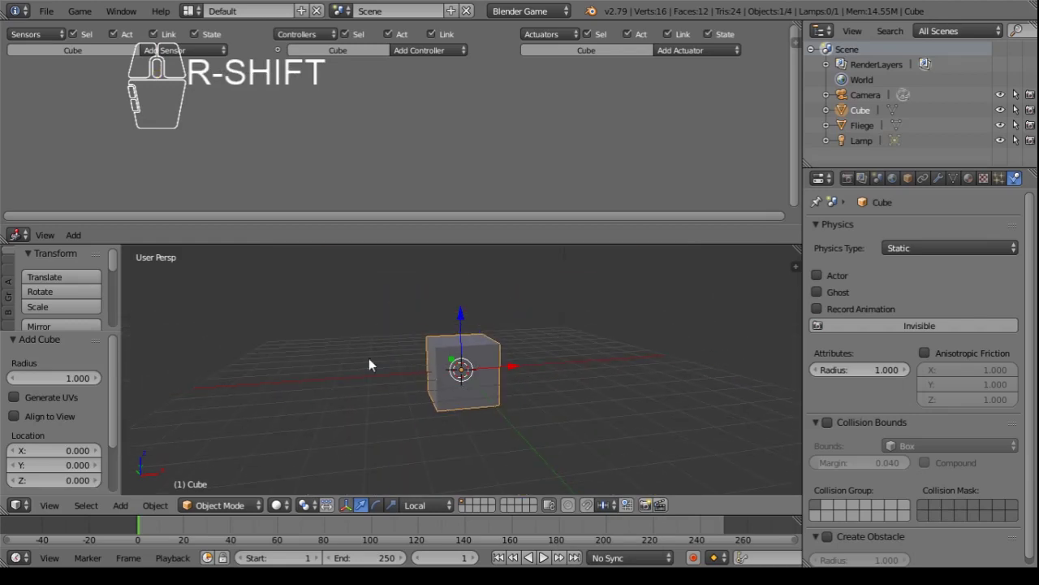
- Set the new cube's scale to 5 on the X, Y and Z axes
{"action": "left_click", "coordinate": [908, 178]}
{"action": "left_click", "coordinate": [986, 336]}
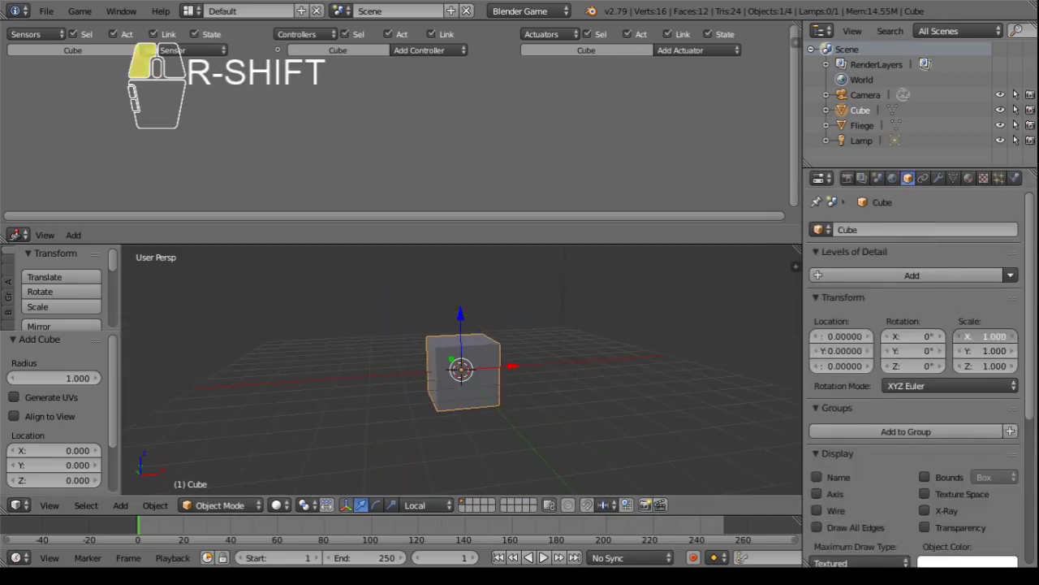
{"action": "type", "text": "5"}
{"action": "key", "text": "Return"}
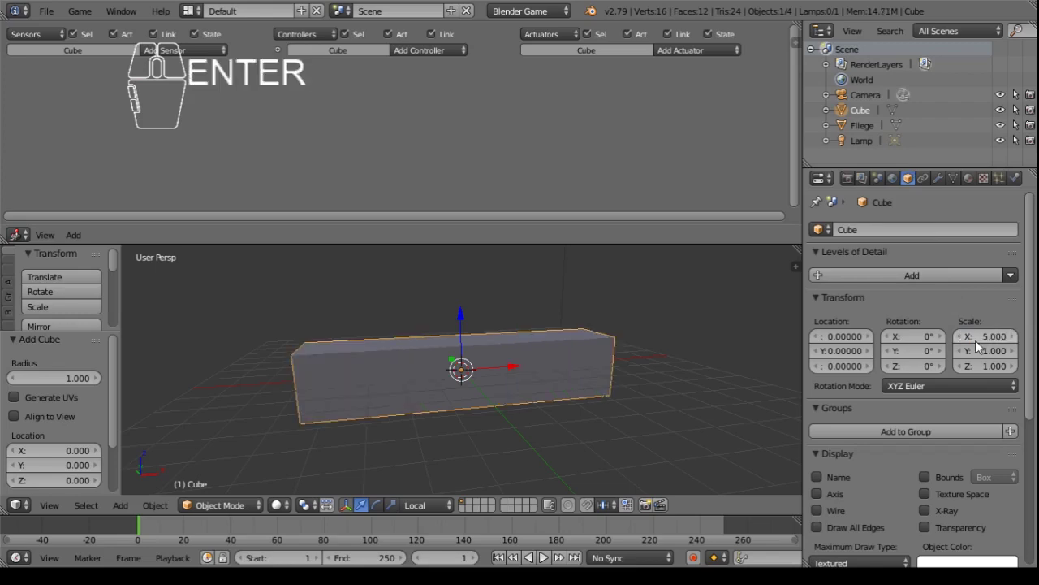
{"action": "left_click", "coordinate": [983, 350]}
{"action": "type", "text": "4"}
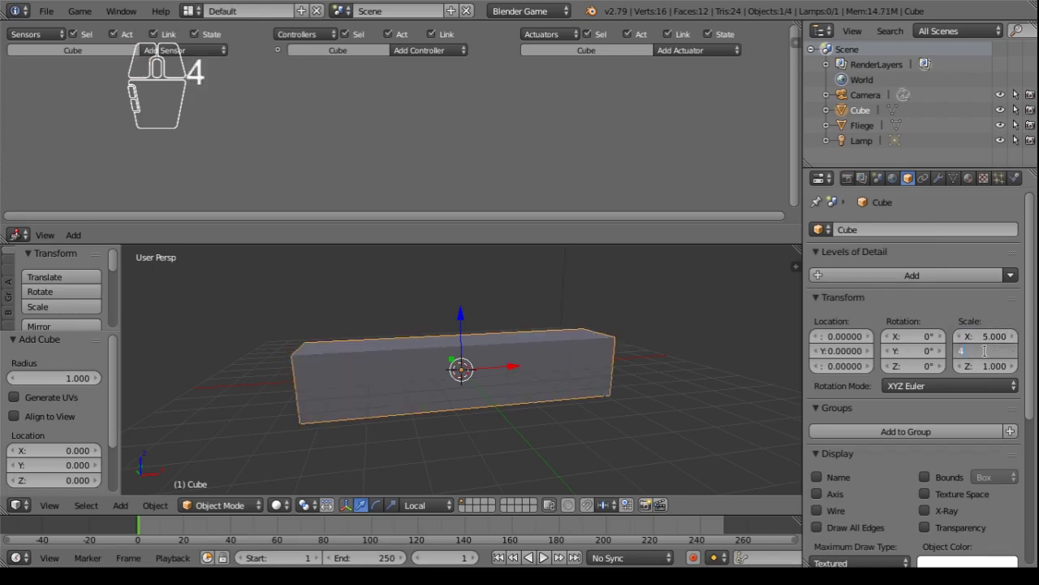
{"action": "key", "text": "Return"}
{"action": "left_click", "coordinate": [989, 366]}
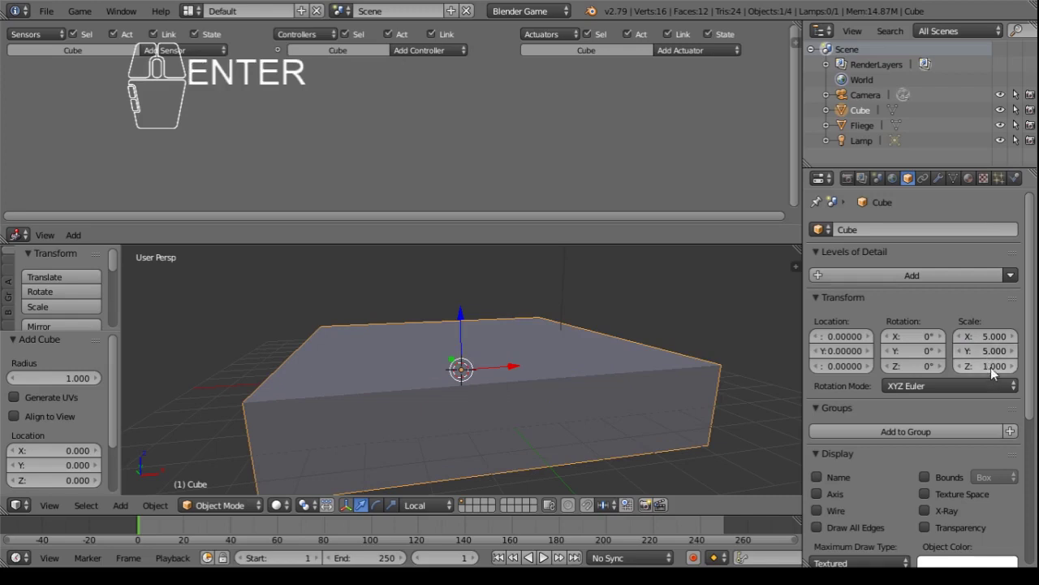
{"action": "type", "text": "5"}
{"action": "key", "text": "Return"}
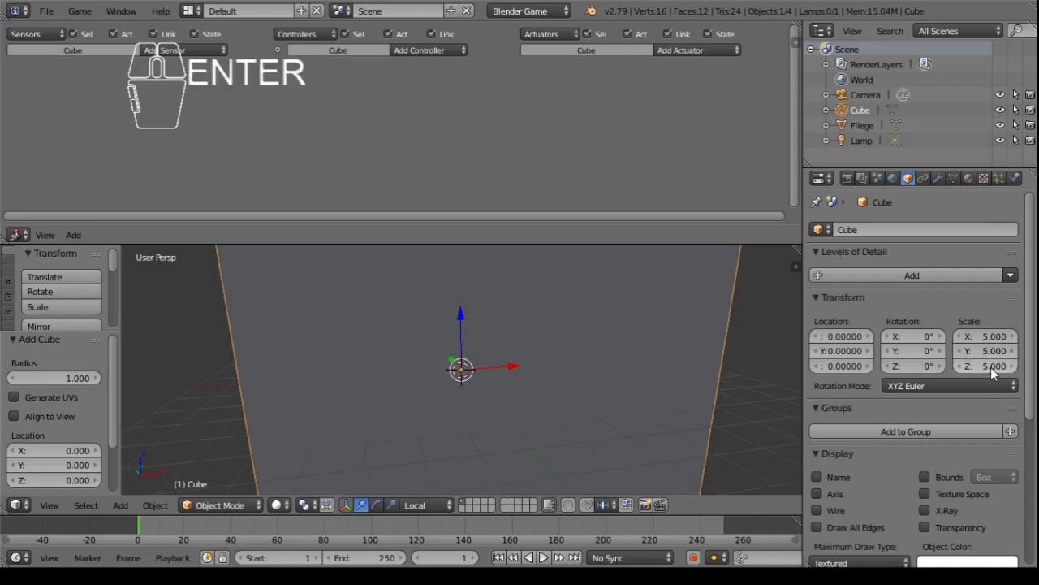
{"action": "scroll", "coordinate": [950, 349], "scroll_direction": "down", "scroll_amount": 3}
{"action": "scroll", "coordinate": [918, 329], "scroll_direction": "up", "scroll_amount": 3}
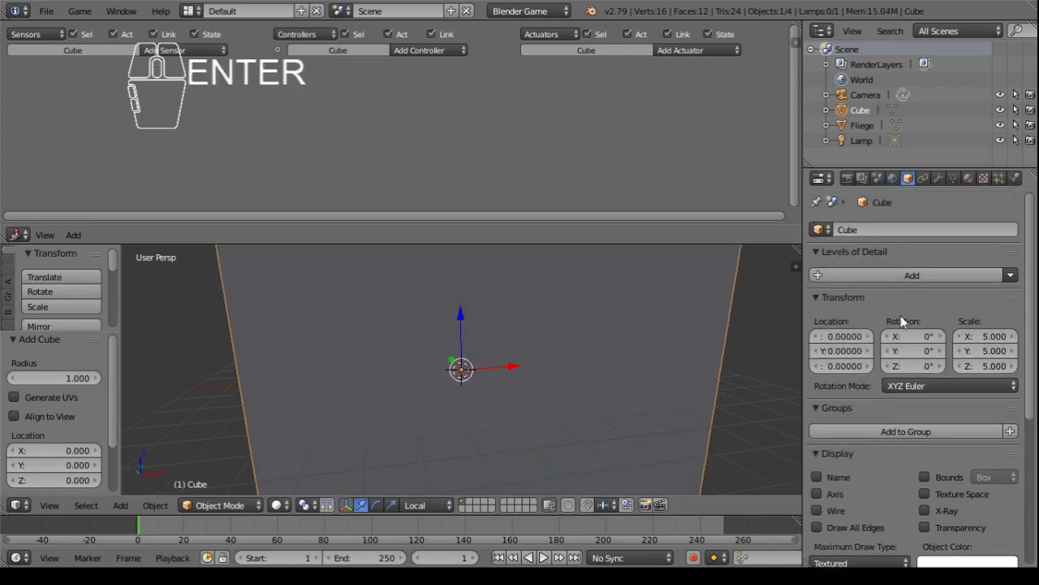
{"action": "scroll", "coordinate": [714, 357], "scroll_direction": "down", "scroll_amount": 4}
{"action": "scroll", "coordinate": [714, 358], "scroll_direction": "up", "scroll_amount": 2}
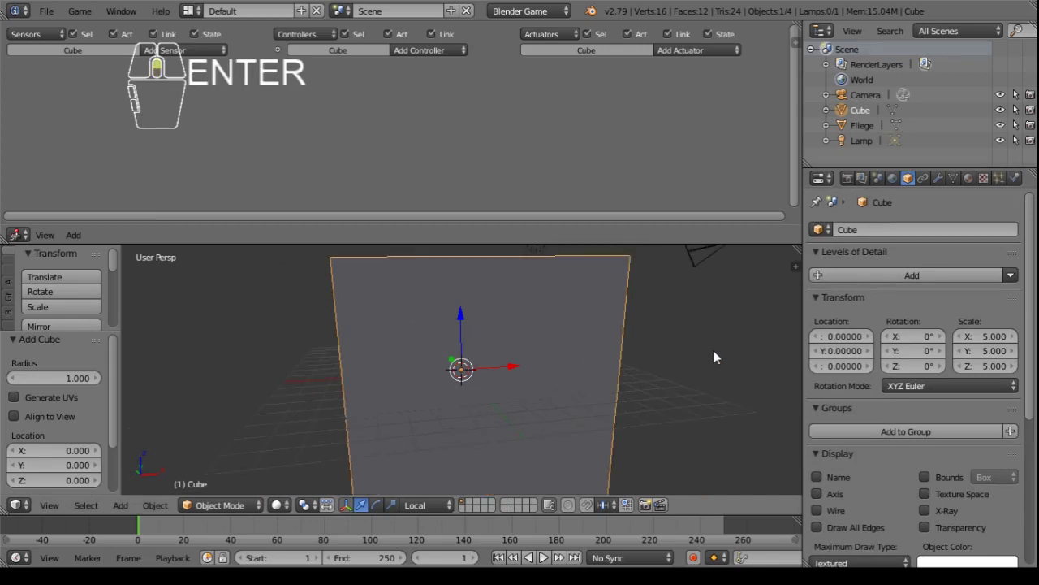
- Enable Actor in the large cube's physics settings and rename the object Box
{"action": "left_click", "coordinate": [1015, 179]}
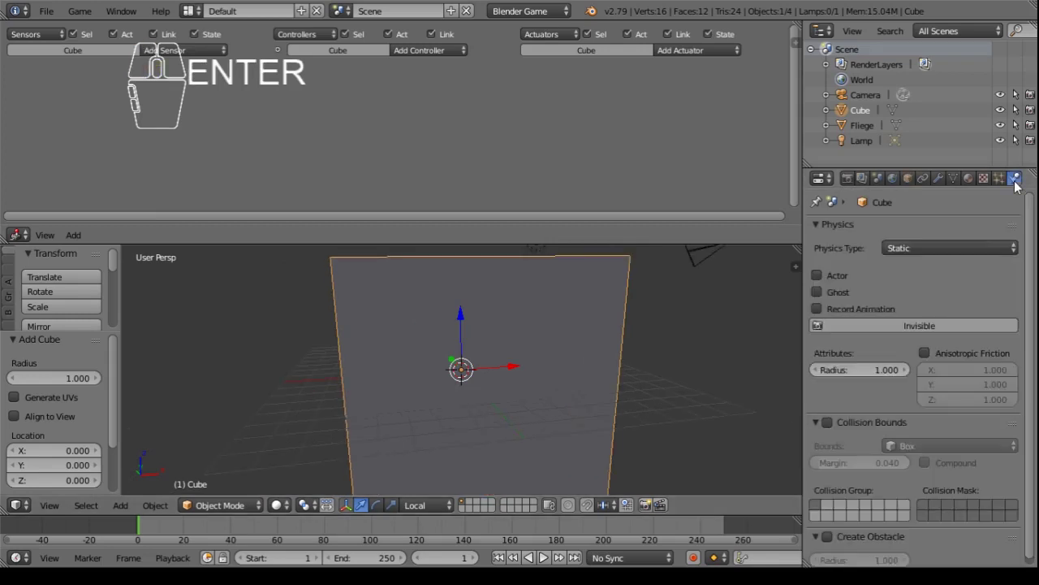
{"action": "left_click", "coordinate": [817, 276]}
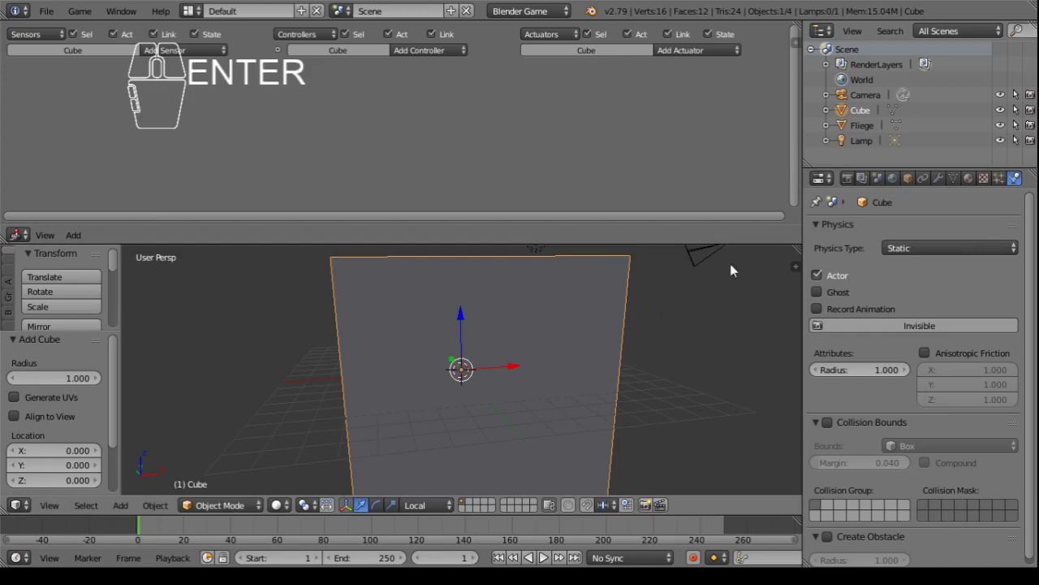
{"action": "double_click", "coordinate": [861, 111]}
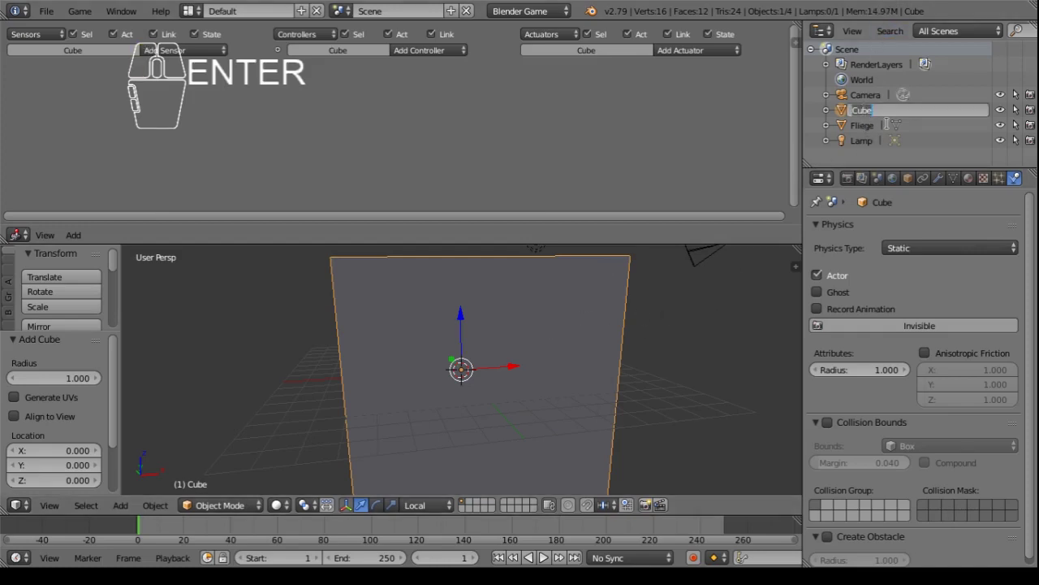
{"action": "type", "text": "Box"}
{"action": "key", "text": "Return"}
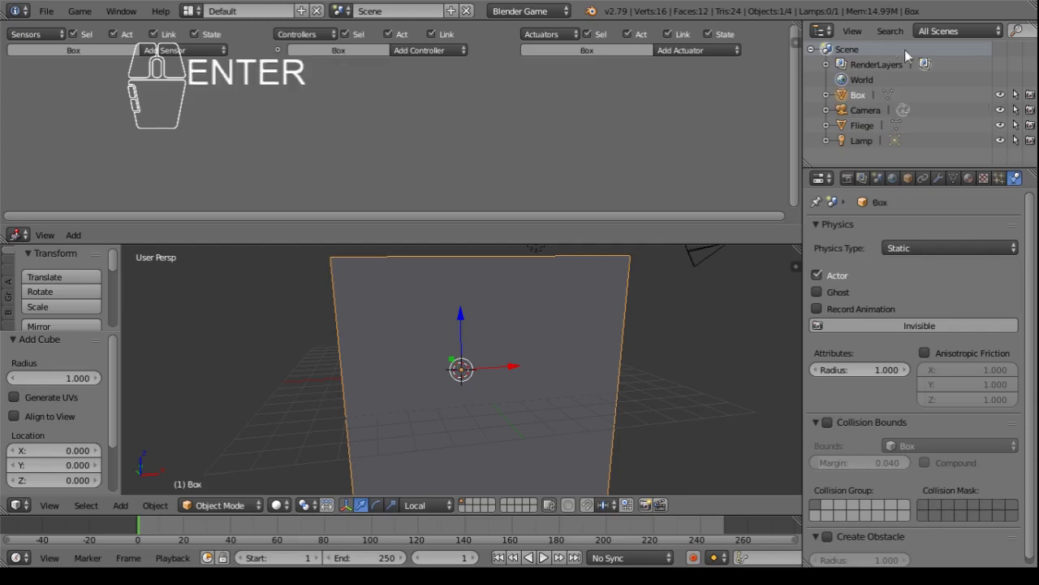
- Run the game engine to see how the solid Box looks in the game and stop it again
{"action": "middle_click_drag", "start_coordinate": [703, 357], "coordinate": [585, 367]}
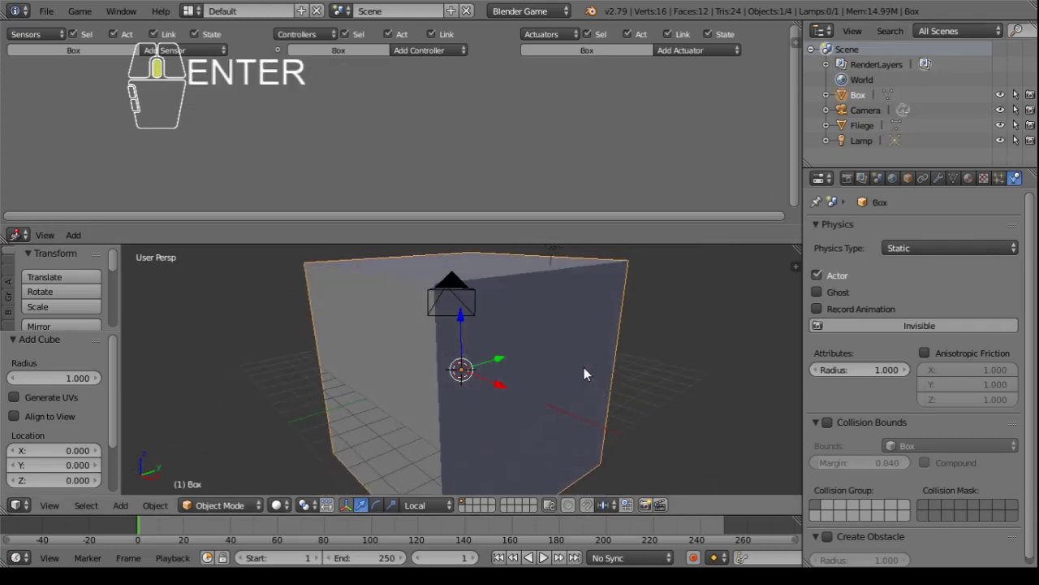
{"action": "scroll", "coordinate": [585, 368], "scroll_direction": "down", "scroll_amount": 2}
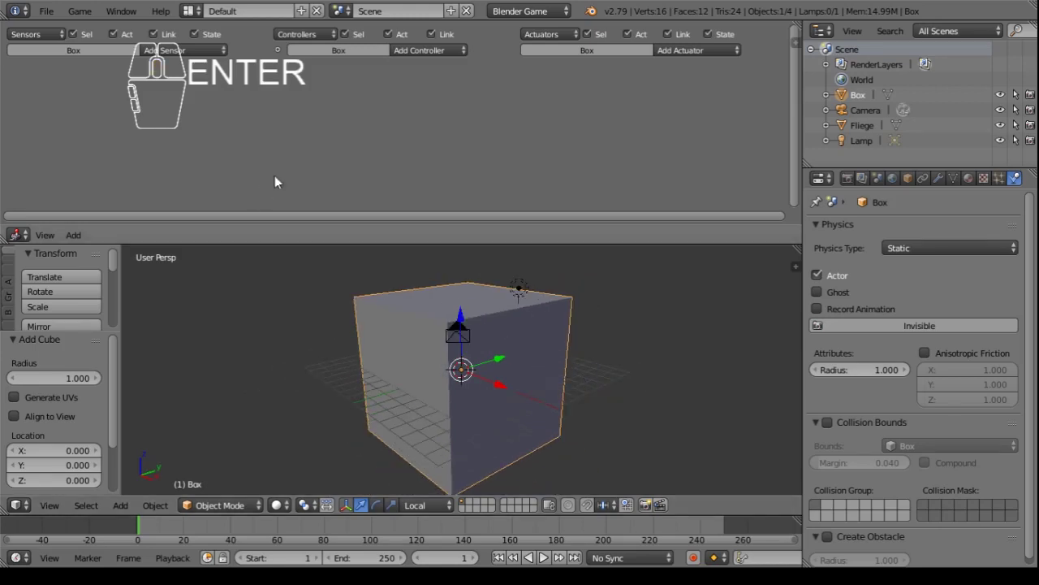
{"action": "left_click", "coordinate": [78, 16]}
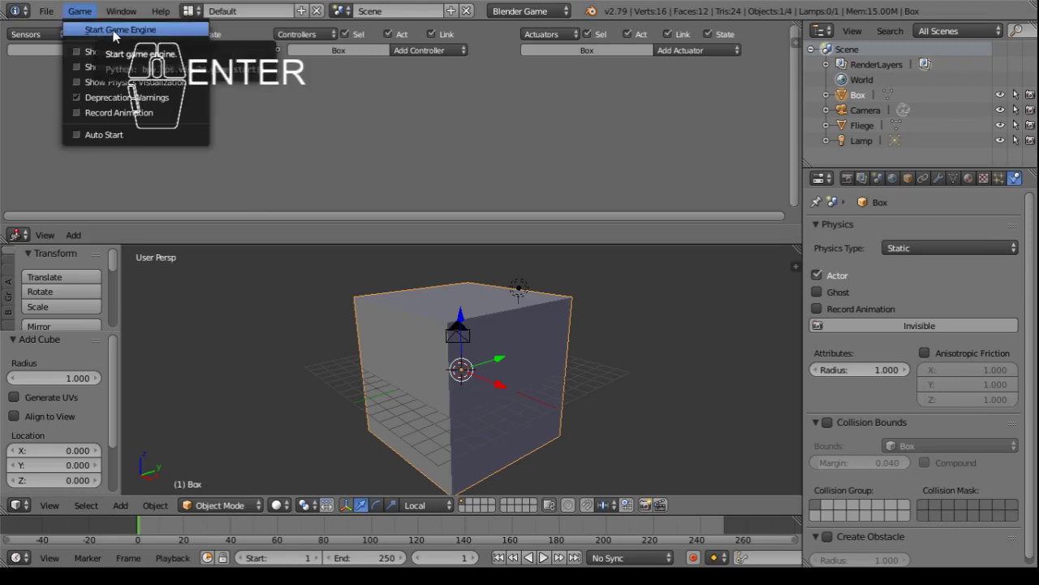
{"action": "left_click", "coordinate": [113, 30]}
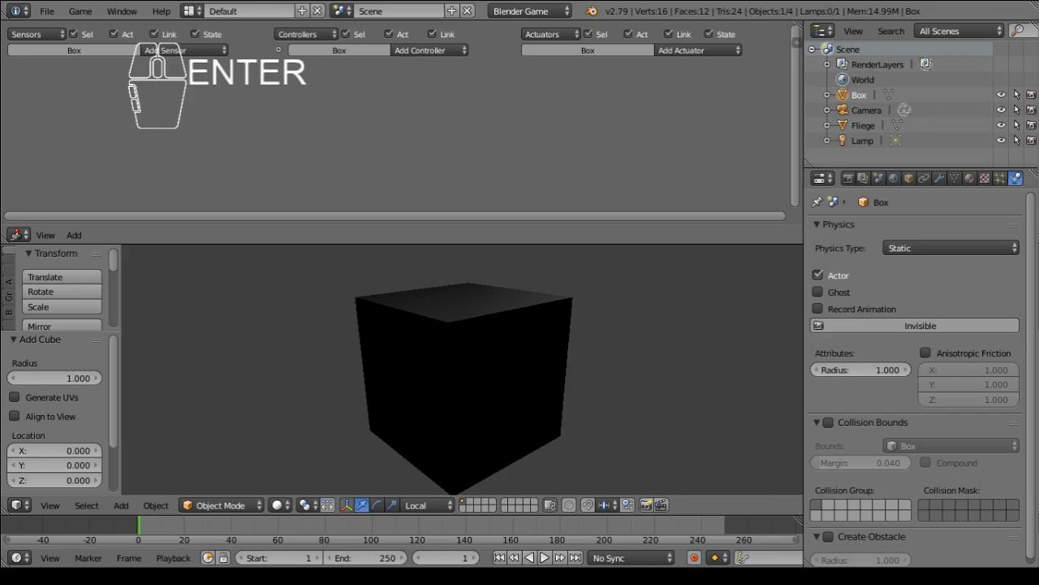
{"action": "key", "text": "Escape"}
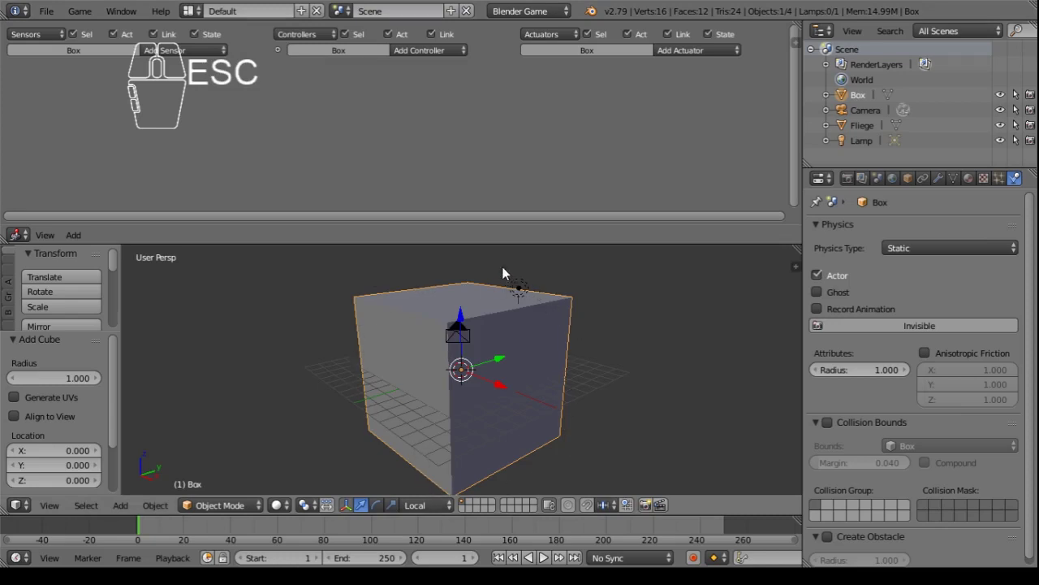
- Make Box invisible in its physics settings and test-run the game engine, stopping it after the check
{"action": "left_click", "coordinate": [931, 327]}
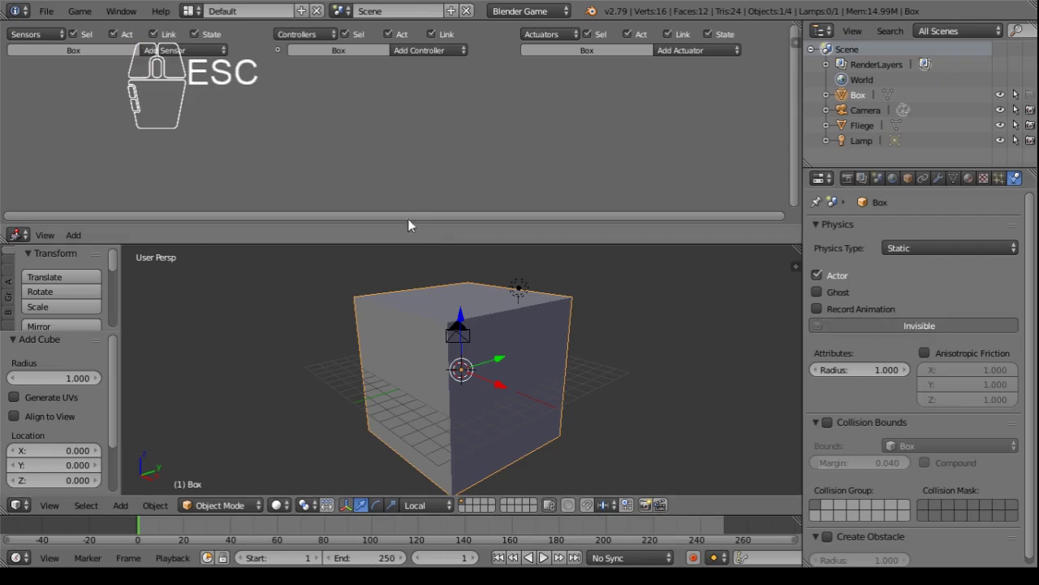
{"action": "left_click", "coordinate": [80, 12]}
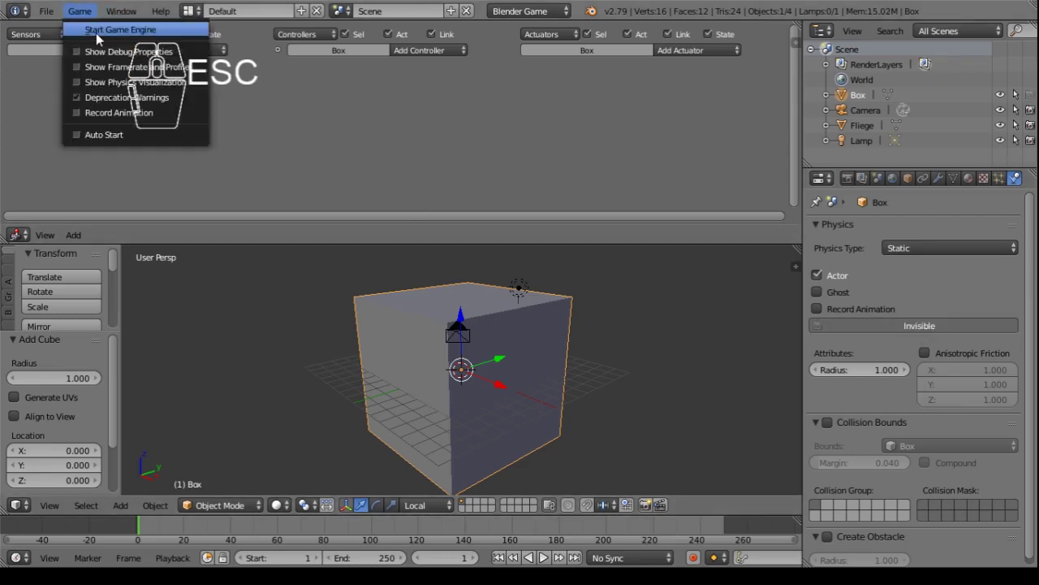
{"action": "left_click", "coordinate": [95, 31]}
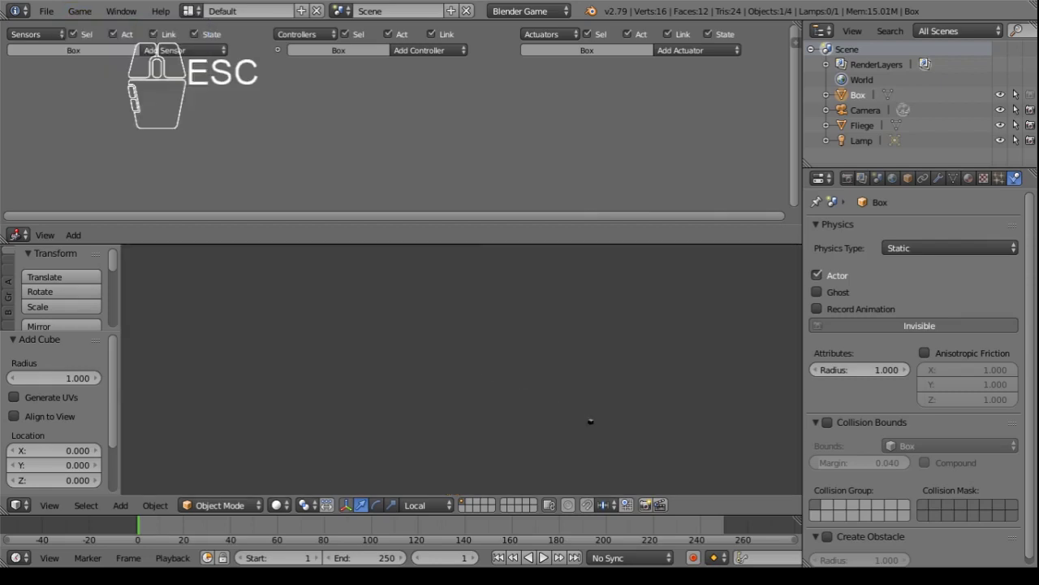
{"action": "key", "text": "Escape"}
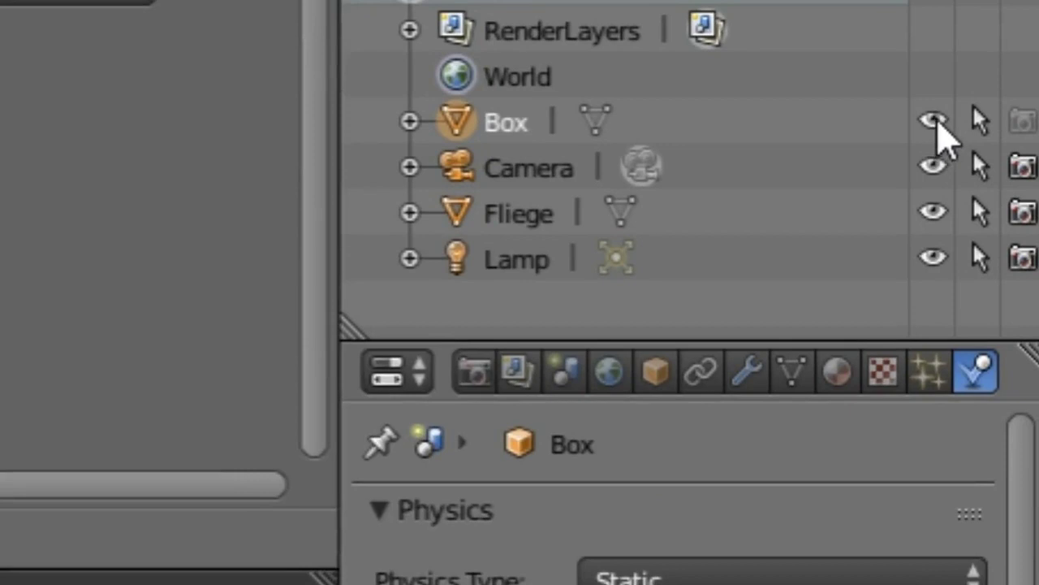
- Hide Box in the 3D view so that Fliege inside it can be reached
{"action": "left_click", "coordinate": [937, 122]}
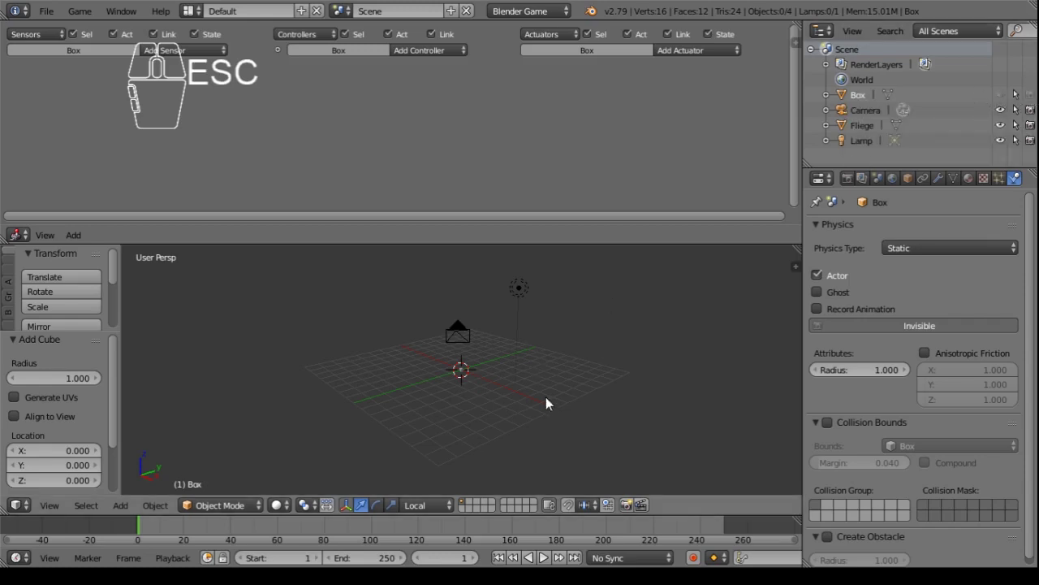
{"action": "scroll", "coordinate": [521, 394], "scroll_direction": "up", "scroll_amount": 8}
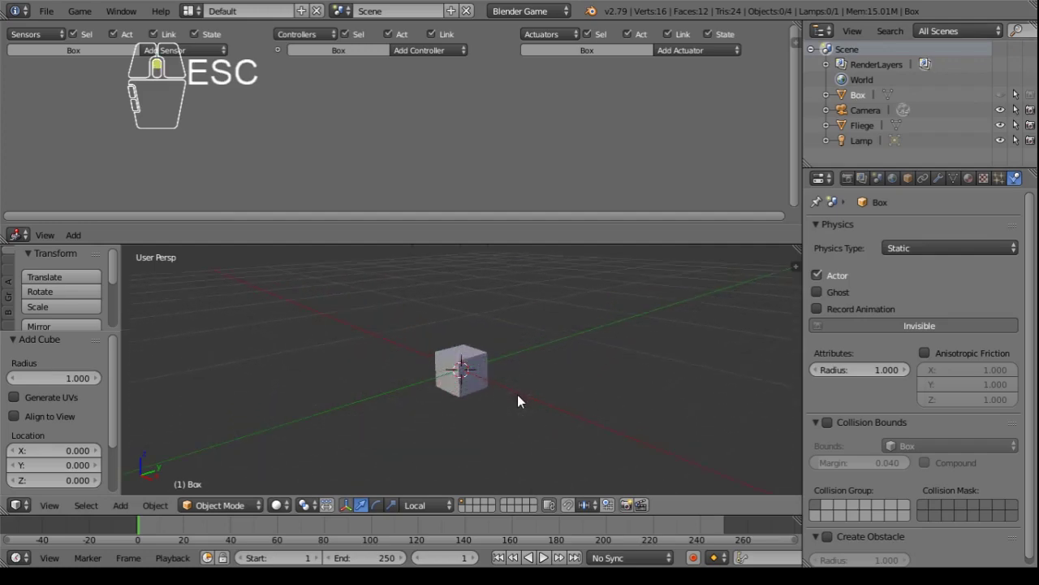
{"action": "scroll", "coordinate": [517, 395], "scroll_direction": "down", "scroll_amount": 2}
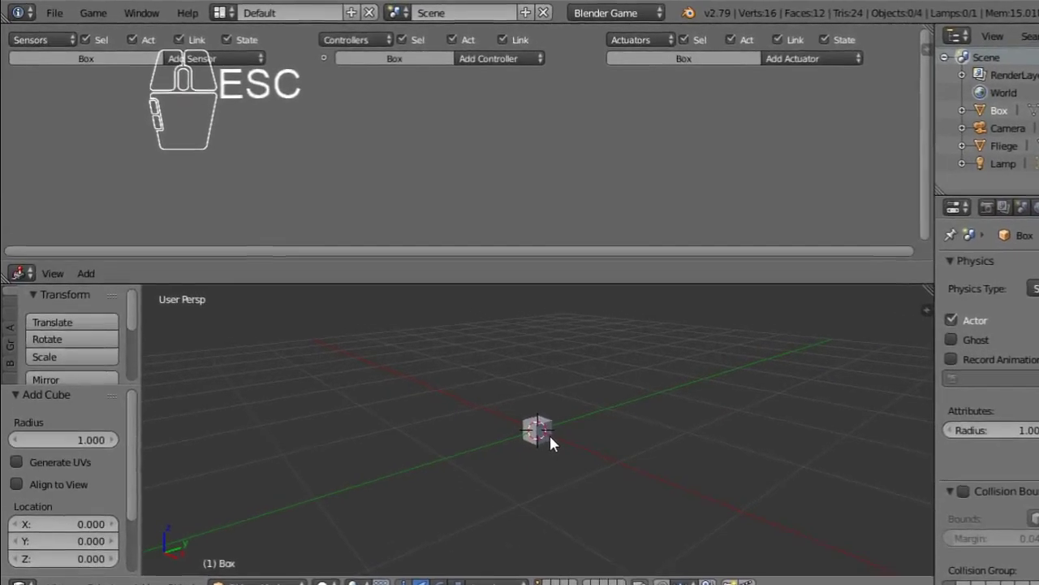
- Select Fliege and add a Radar sensor to its logic bricks
{"action": "right_click", "coordinate": [466, 369]}
{"action": "left_click", "coordinate": [641, 263]}
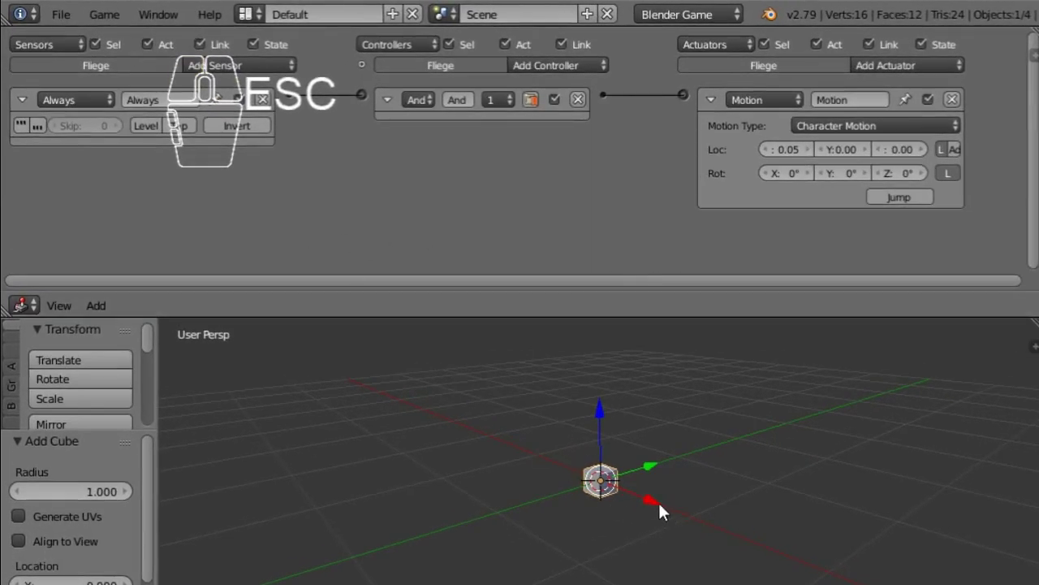
{"action": "left_click", "coordinate": [218, 69]}
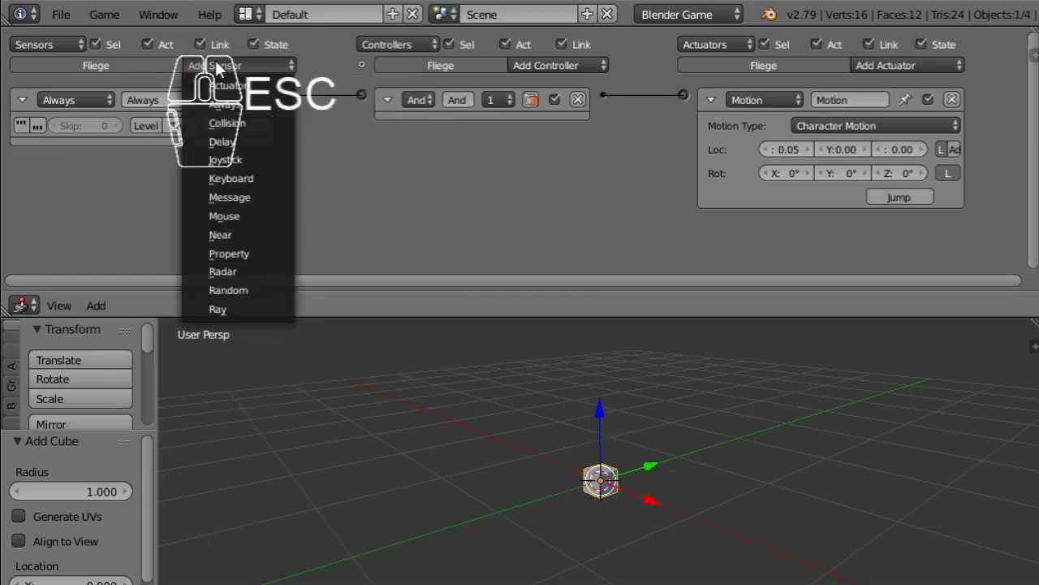
{"action": "left_click", "coordinate": [238, 270]}
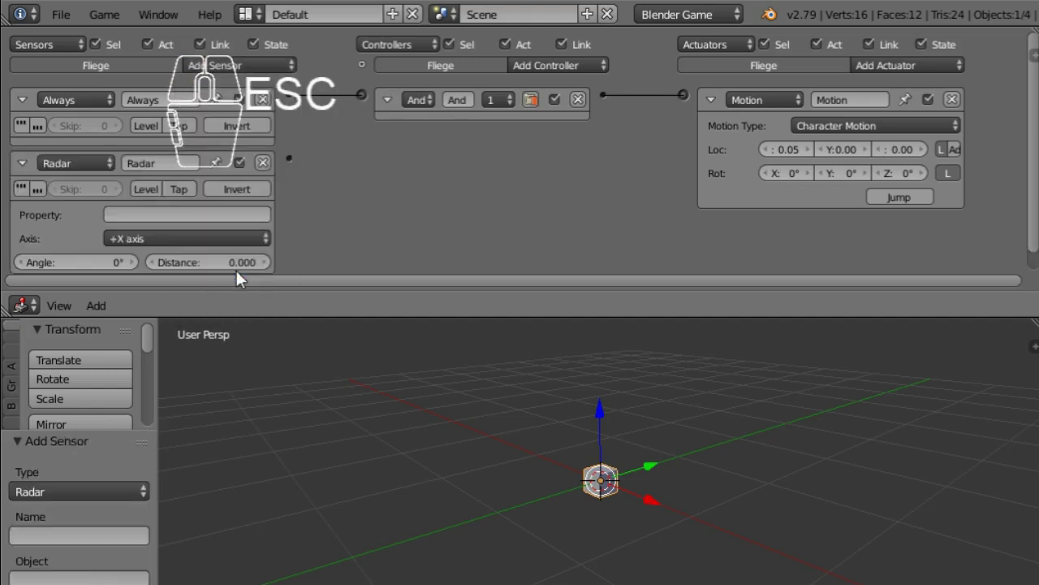
- Rename Fliege's new Radar sensor to RadarX+
{"action": "left_click", "coordinate": [162, 164]}
{"action": "type", "text": "X"}
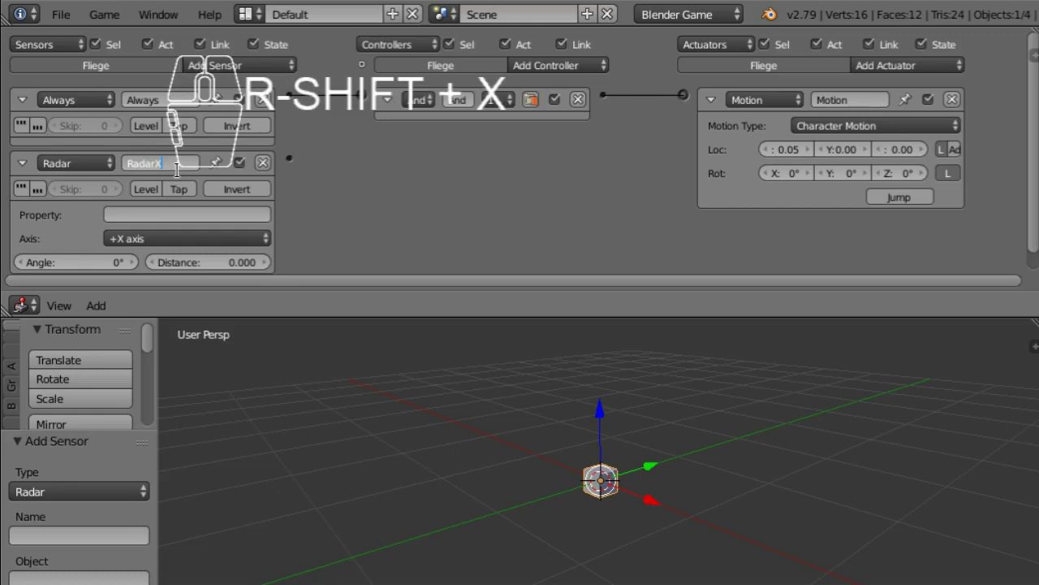
{"action": "type", "text": "+"}
{"action": "key", "text": "Return"}
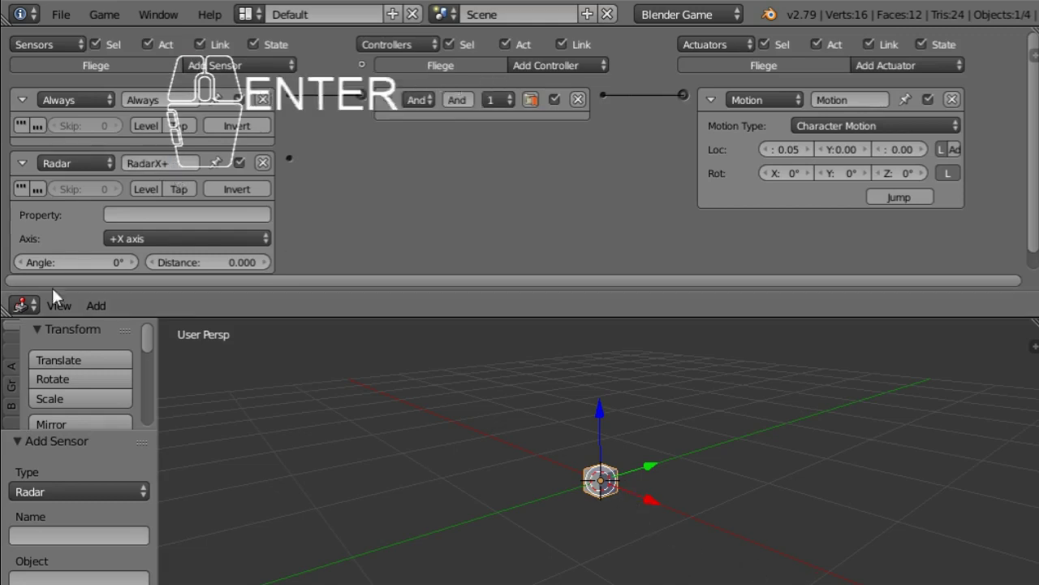
- Set the RadarX+ sensor's angle to 90° and its detection distance to 1.25
{"action": "left_click", "coordinate": [94, 259]}
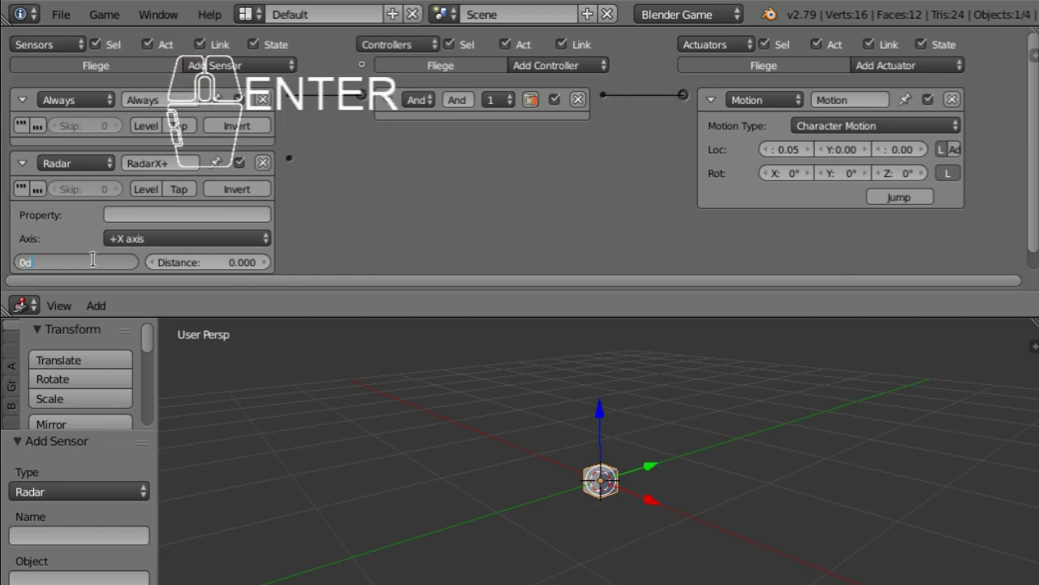
{"action": "key", "text": "BackSpace"}
{"action": "type", "text": "90"}
{"action": "key", "text": "Return"}
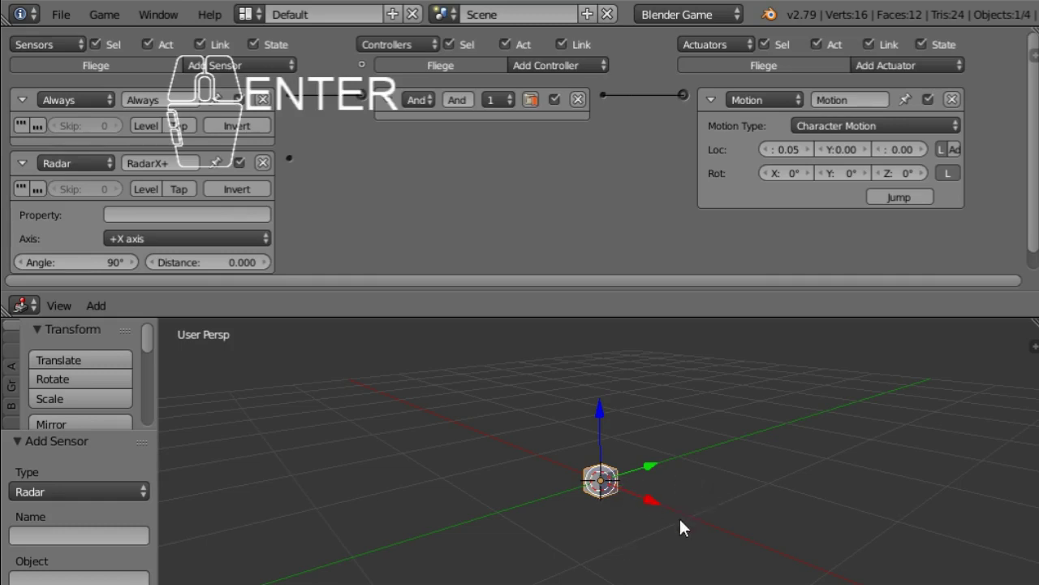
{"action": "left_click", "coordinate": [236, 261]}
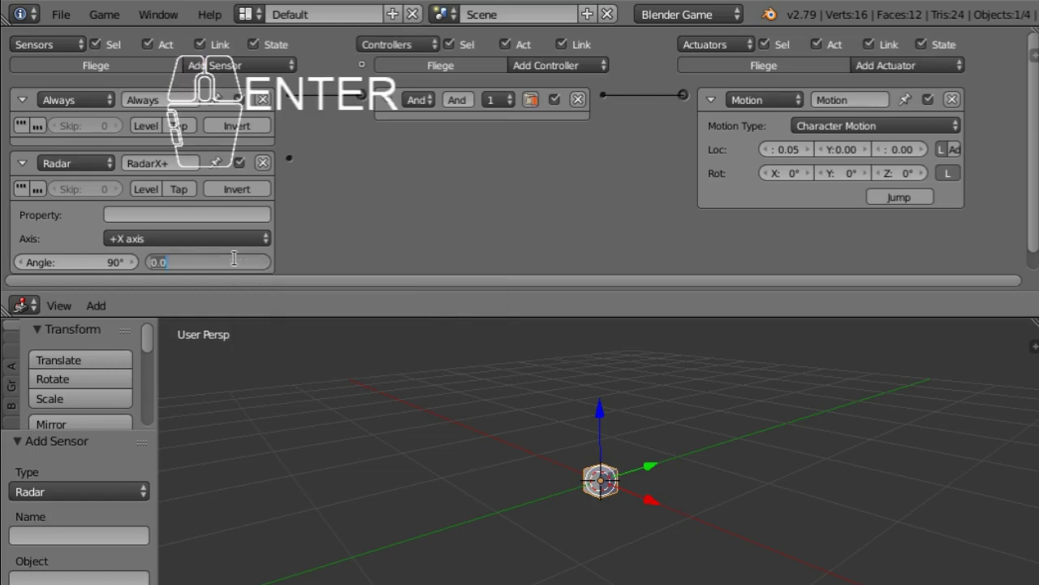
{"action": "type", "text": "1"}
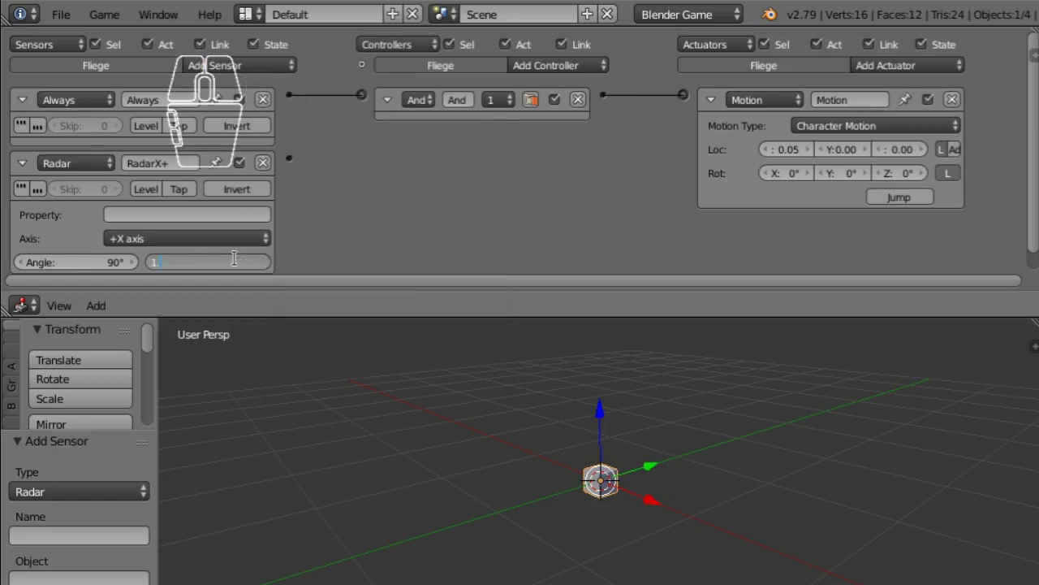
{"action": "type", "text": ".25"}
{"action": "key", "text": "Return"}
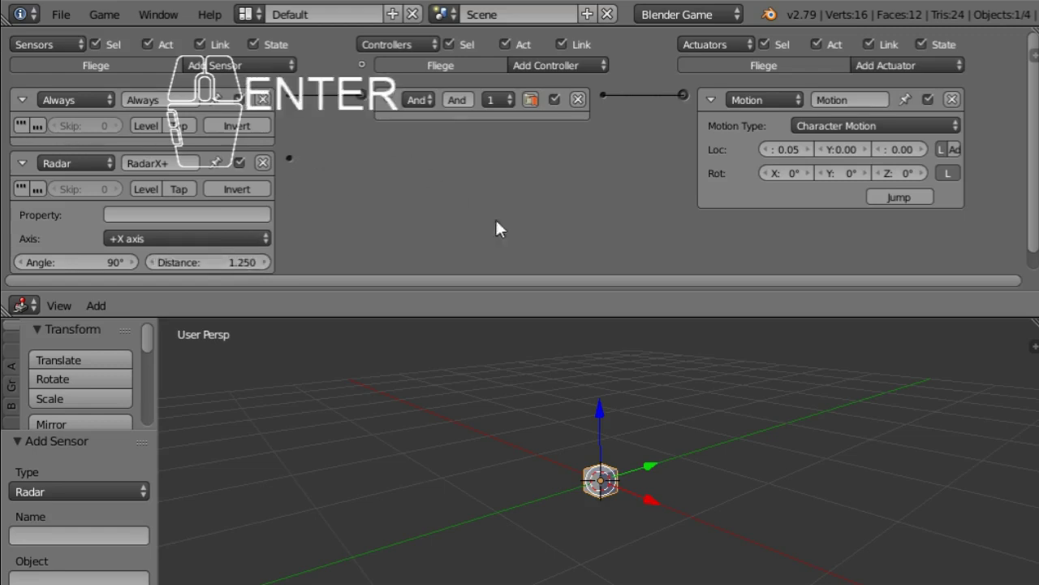
- Collapse the existing Motion actuator, And controller and Always sensor bricks to free up space
{"action": "left_click", "coordinate": [1026, 237]}
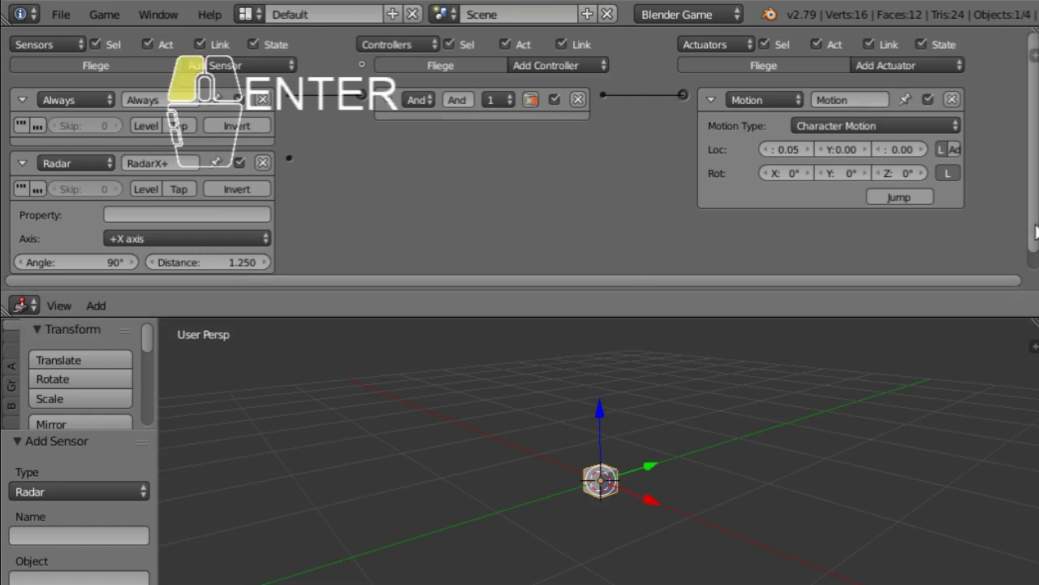
{"action": "left_click", "coordinate": [712, 100]}
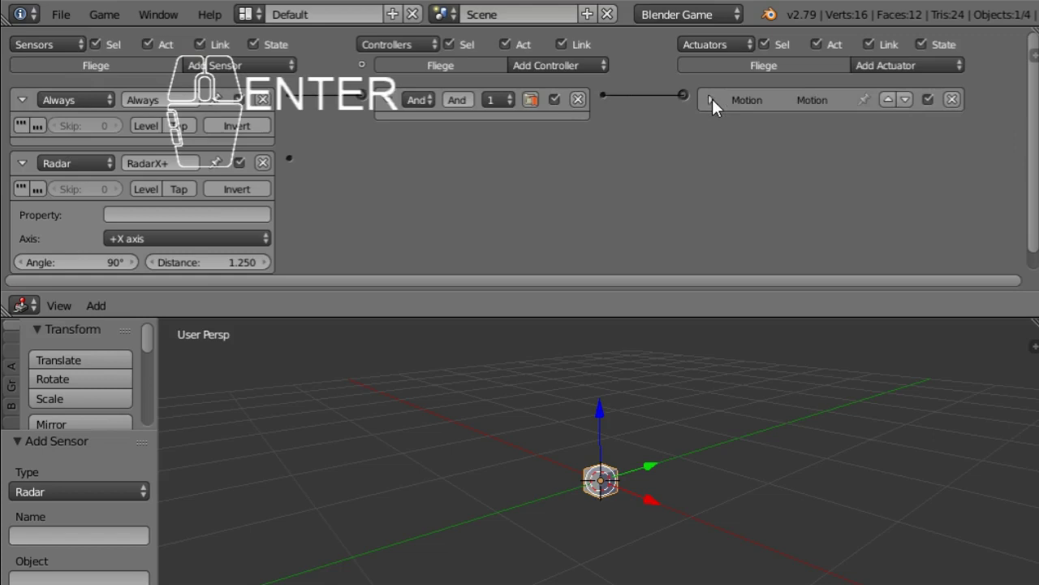
{"action": "left_click", "coordinate": [386, 99]}
{"action": "left_click", "coordinate": [21, 98]}
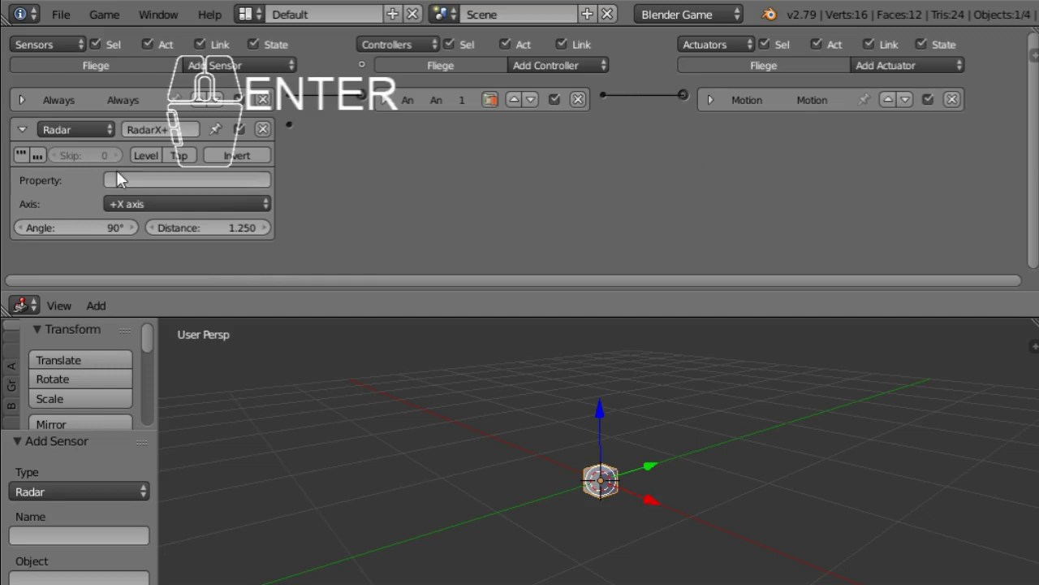
- Add a second Motion actuator to Fliege, using Character Motion with a Z rotation of 3°
{"action": "left_click", "coordinate": [885, 65]}
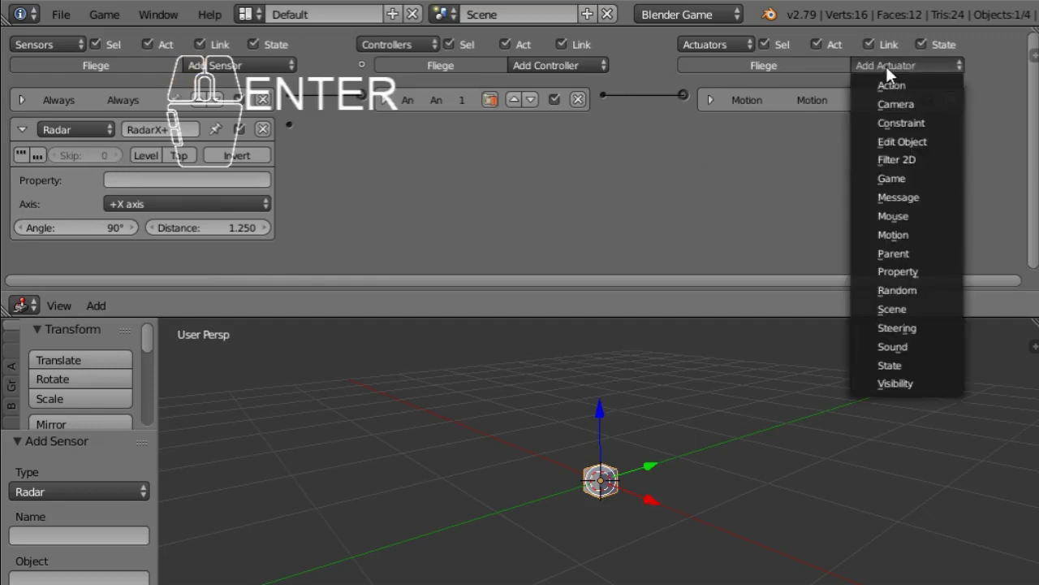
{"action": "left_click", "coordinate": [932, 235]}
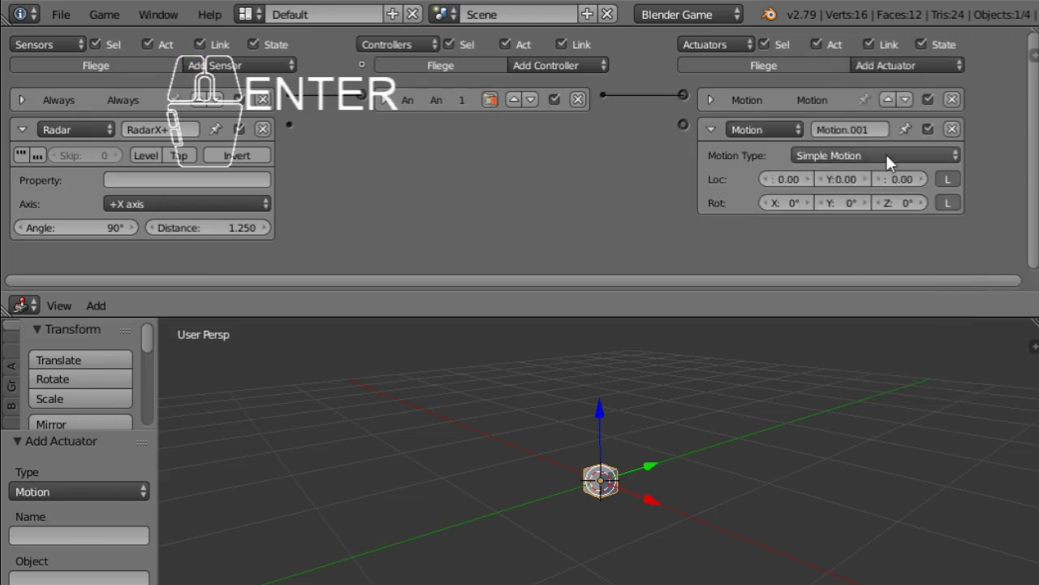
{"action": "left_click", "coordinate": [885, 151]}
{"action": "left_click", "coordinate": [868, 97]}
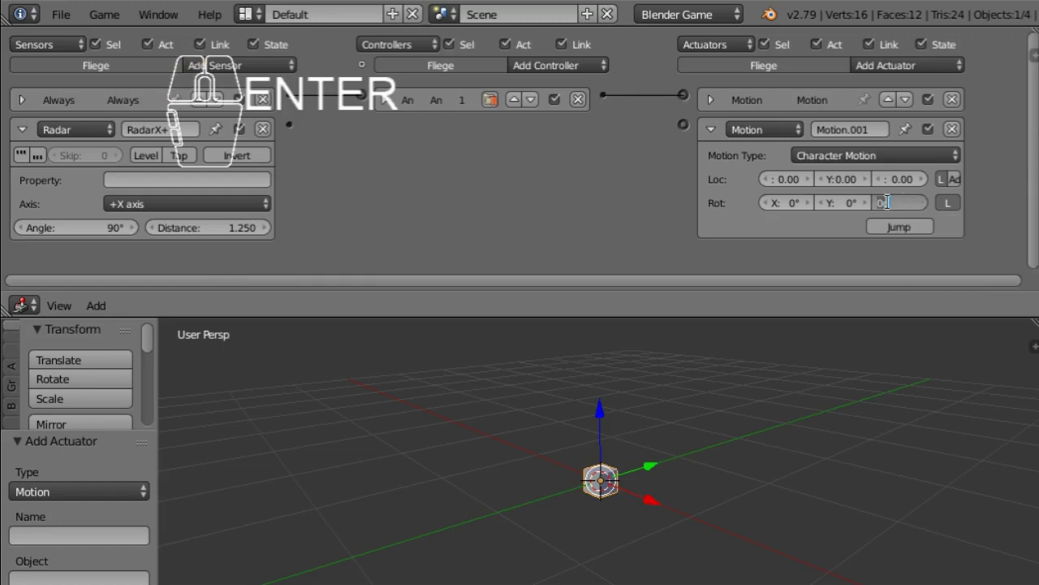
{"action": "left_click", "coordinate": [899, 203]}
{"action": "type", "text": "3"}
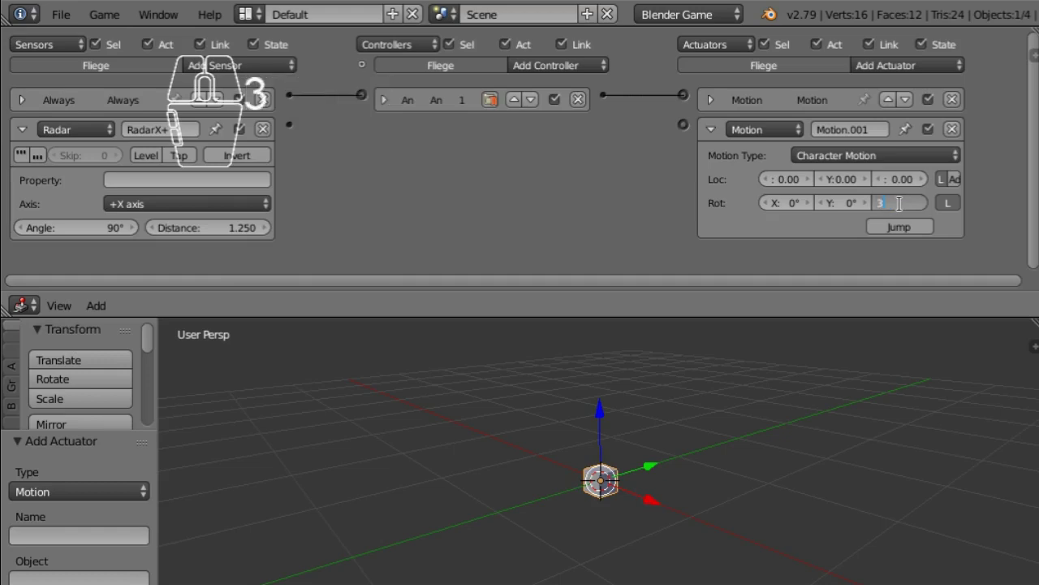
{"action": "key", "text": "Return"}
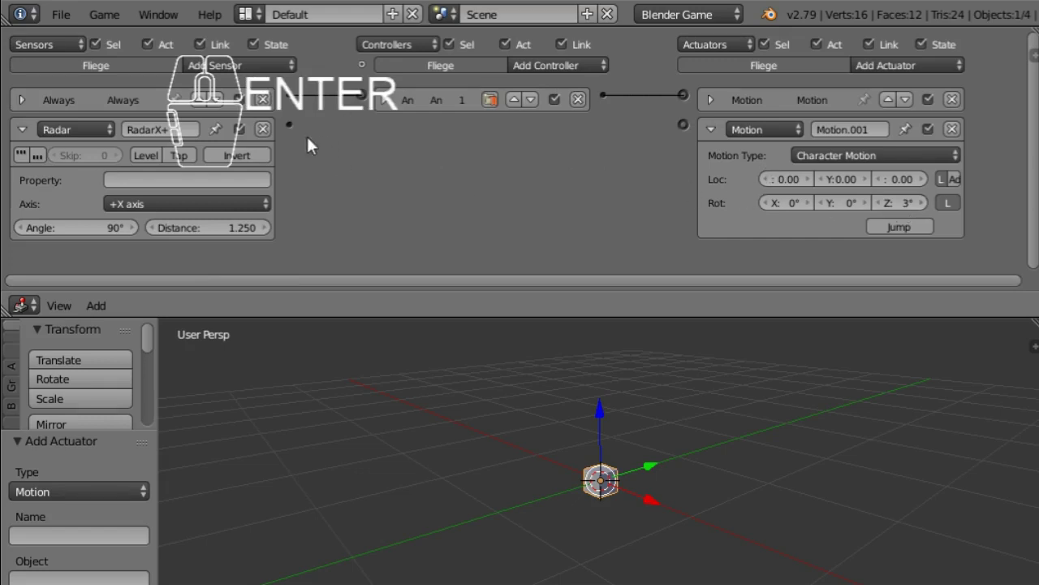
- Link the RadarX+ sensor to the second Motion actuator and collapse both bricks
{"action": "left_click_drag", "start_coordinate": [290, 125], "coordinate": [685, 128]}
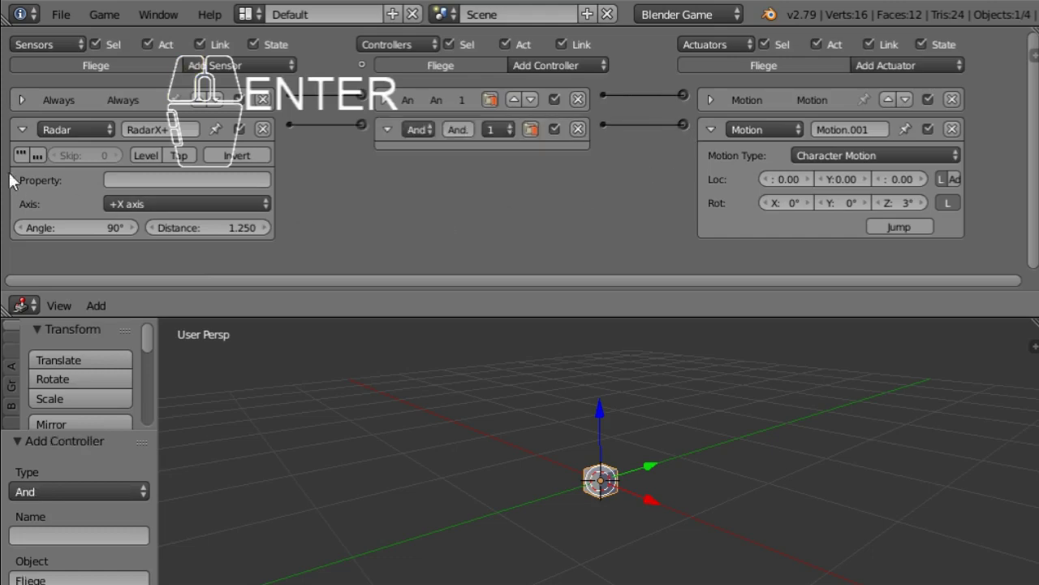
{"action": "left_click", "coordinate": [22, 129]}
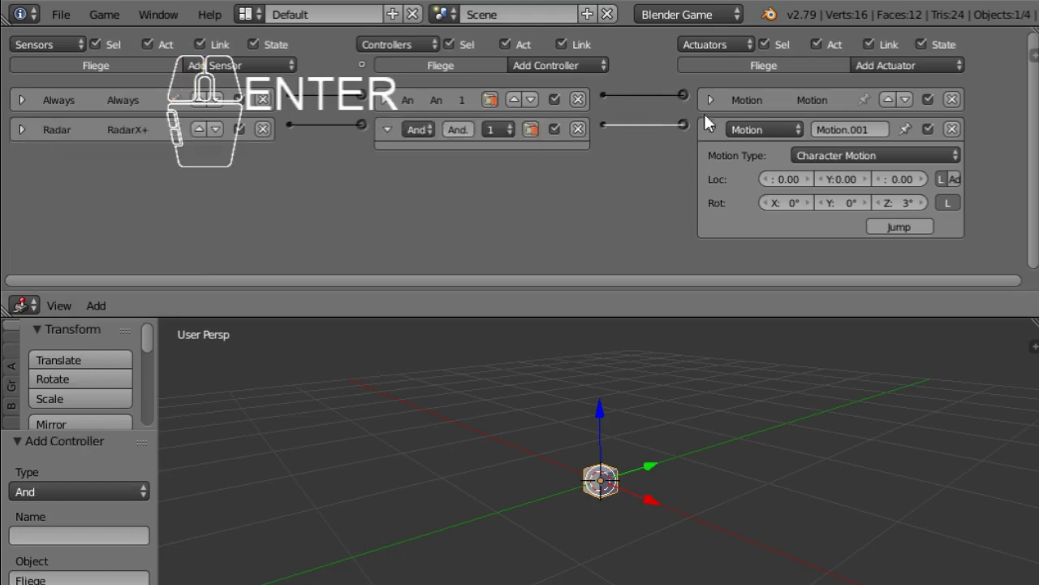
{"action": "left_click", "coordinate": [710, 129]}
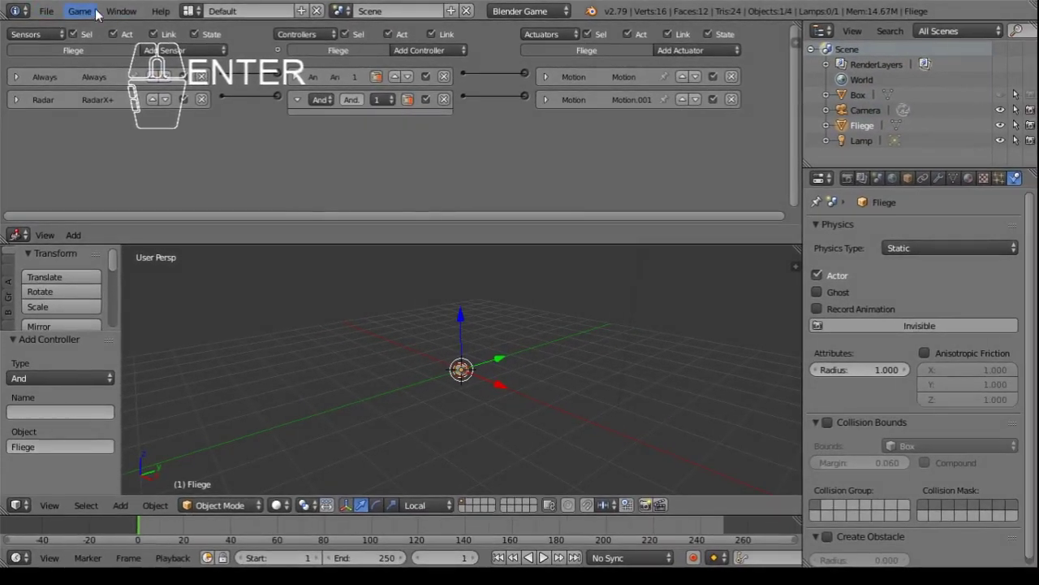
- Run the game engine from an orbited view to test Fliege's radar-triggered turning, and stop it again
{"action": "left_click", "coordinate": [86, 11]}
{"action": "left_click", "coordinate": [92, 31]}
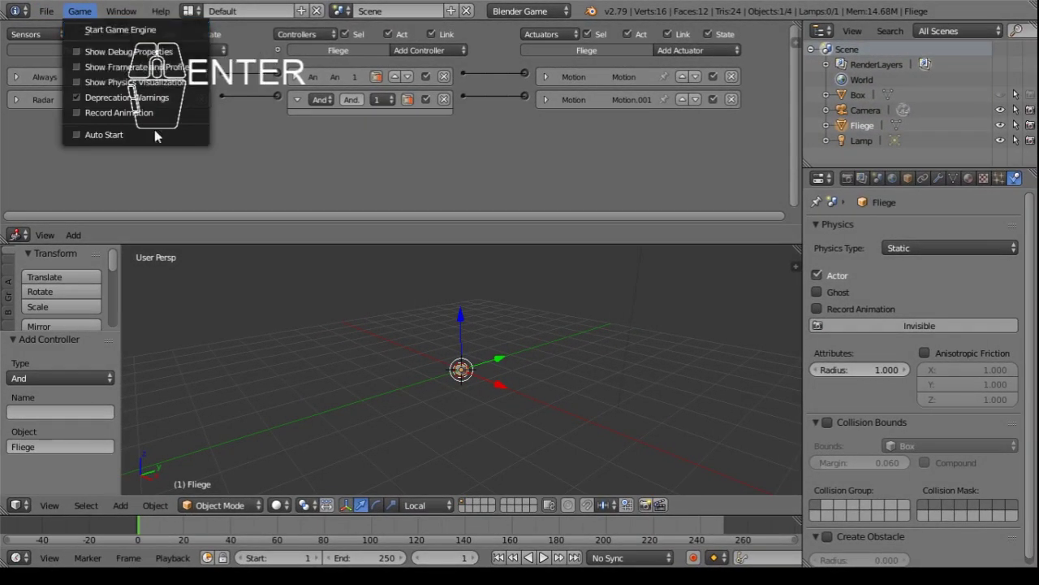
{"action": "middle_click_drag", "start_coordinate": [413, 395], "coordinate": [325, 357]}
{"action": "left_click", "coordinate": [80, 10]}
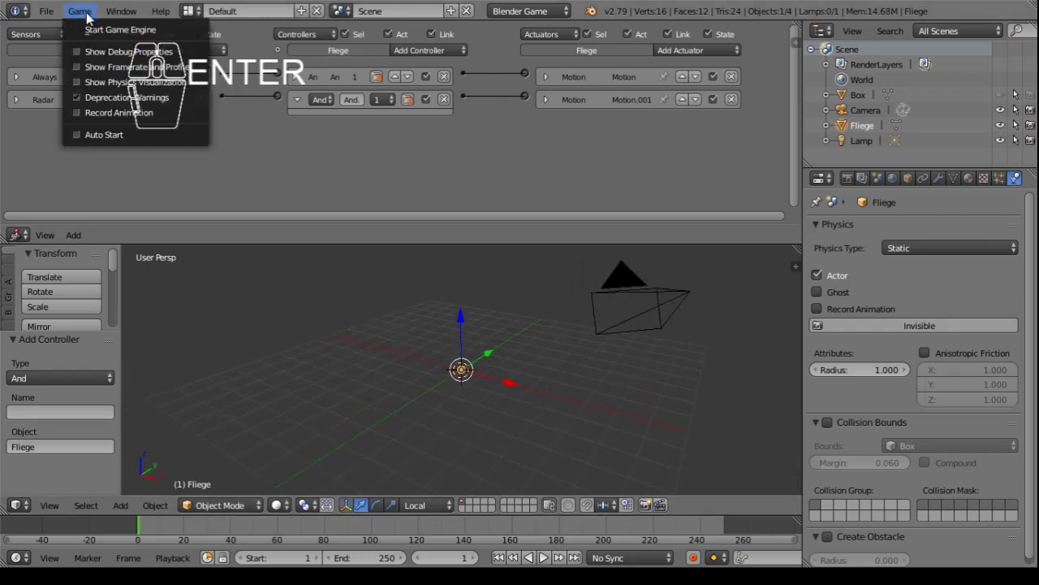
{"action": "left_click", "coordinate": [91, 27]}
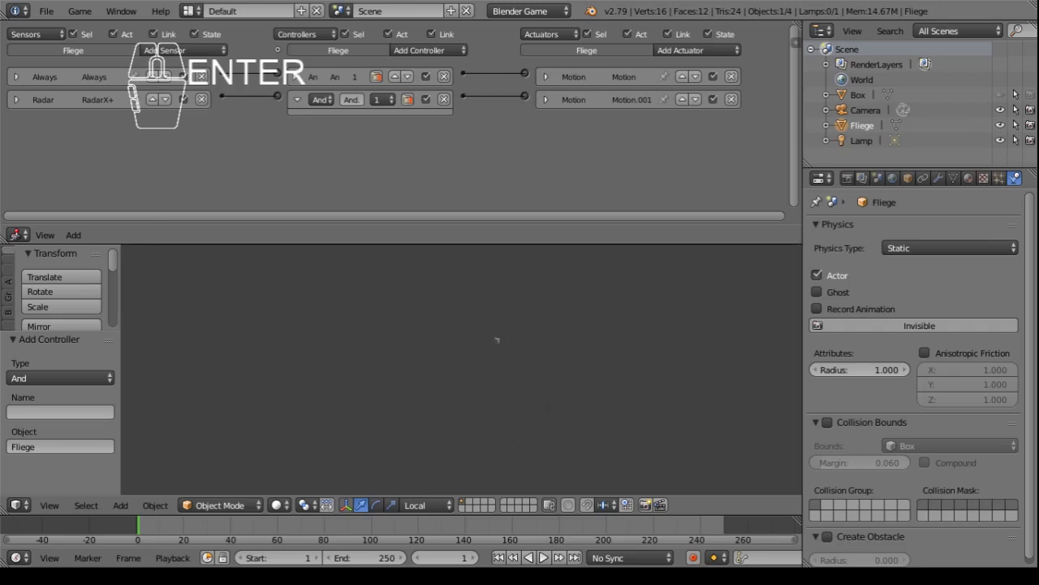
{"action": "key", "text": "Escape"}
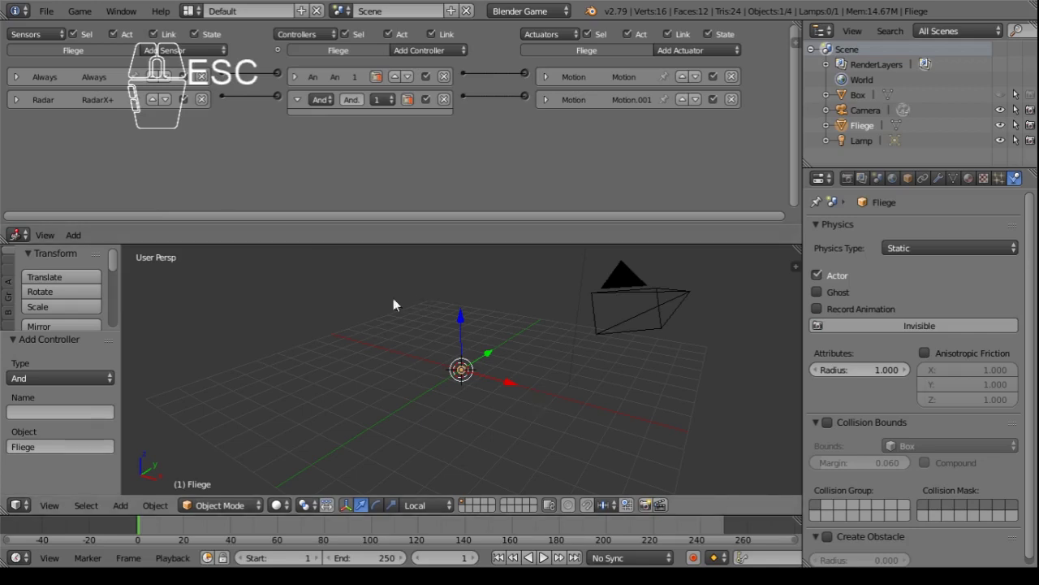
{"action": "middle_click_drag", "start_coordinate": [389, 370], "coordinate": [463, 401]}
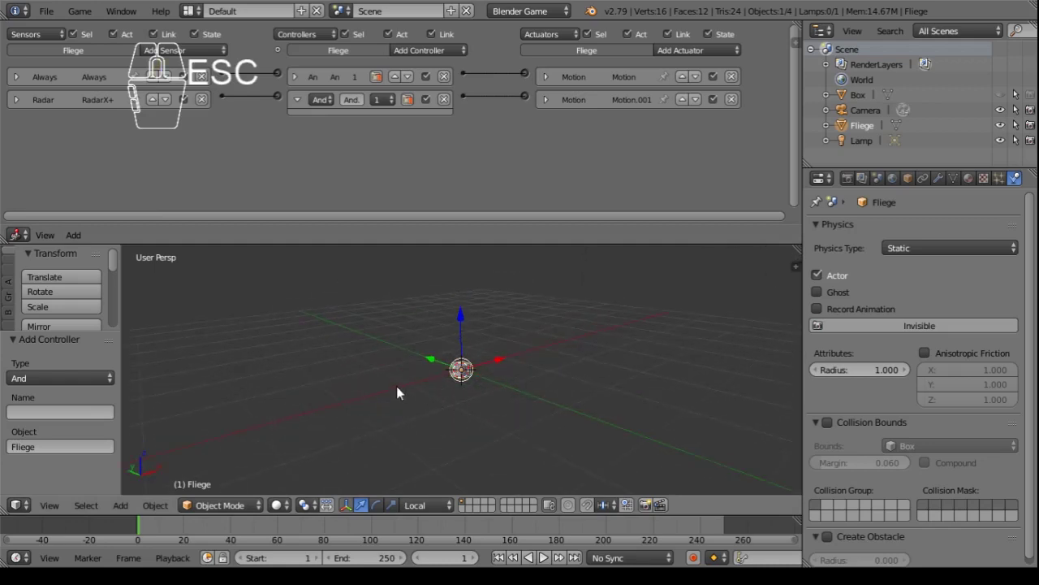
{"action": "middle_click_drag", "start_coordinate": [399, 394], "coordinate": [450, 372]}
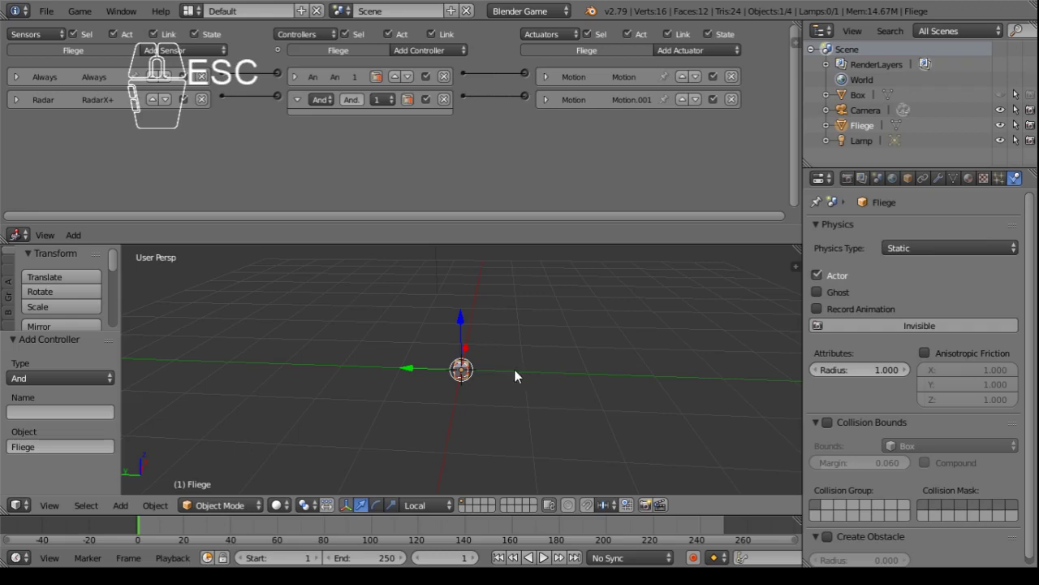
{"action": "middle_click_drag", "start_coordinate": [496, 393], "coordinate": [389, 350]}
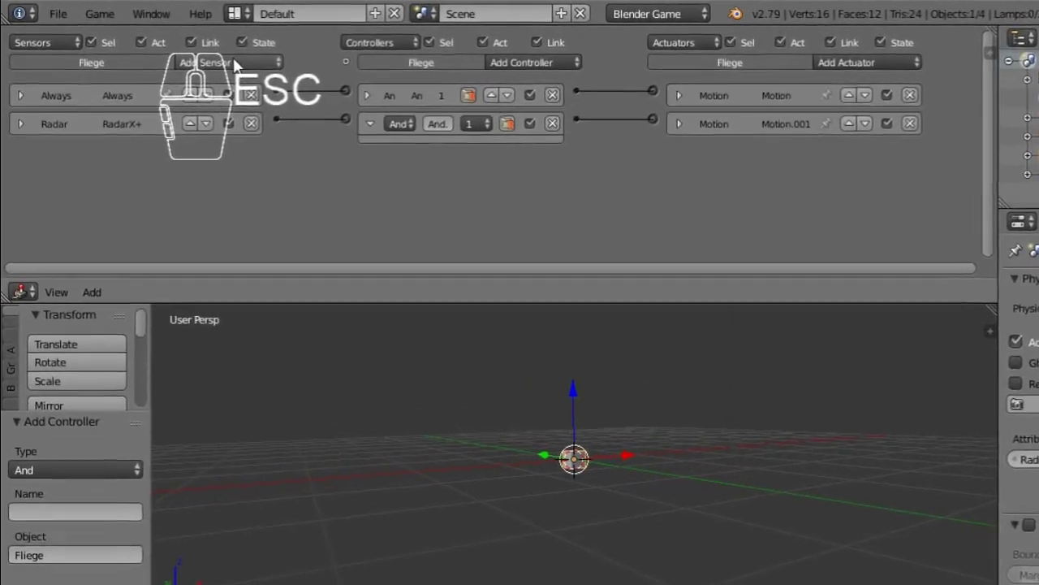
- Add another Radar sensor to Fliege and name it RadarY+
{"action": "left_click", "coordinate": [235, 64]}
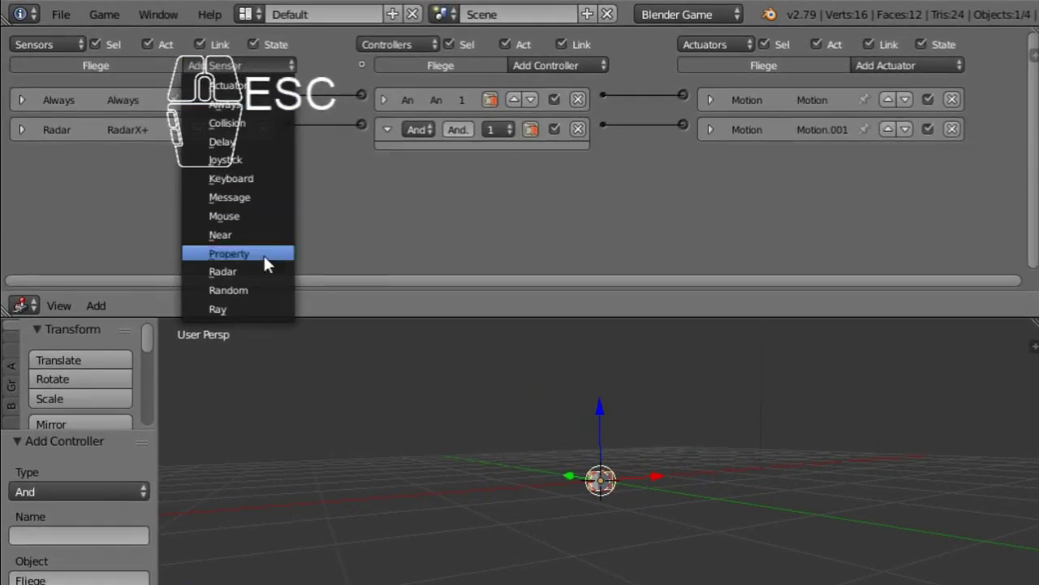
{"action": "left_click", "coordinate": [253, 272]}
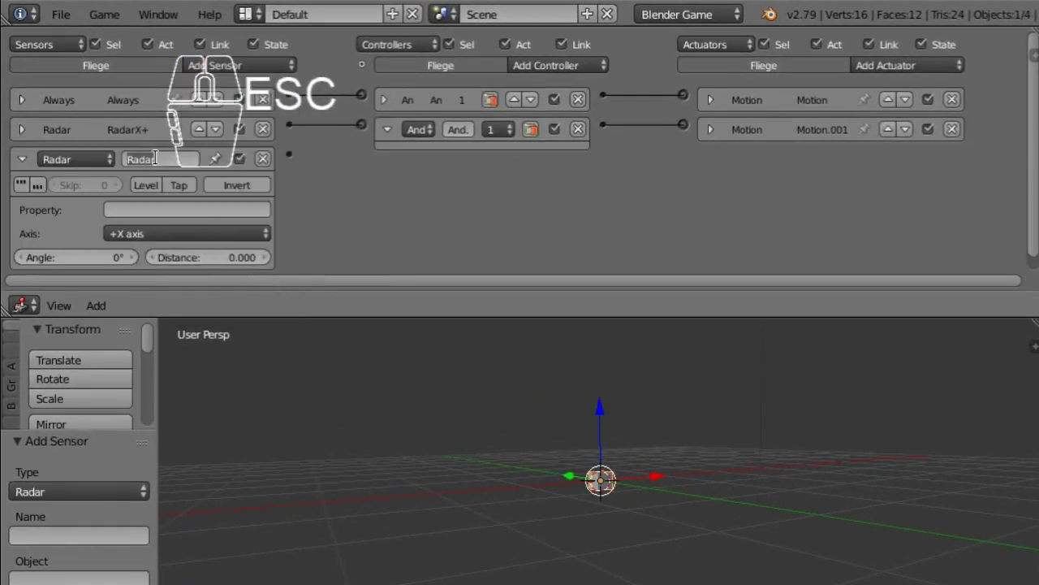
{"action": "left_click", "coordinate": [185, 162]}
{"action": "left_click", "coordinate": [177, 159]}
{"action": "type", "text": "Y+"}
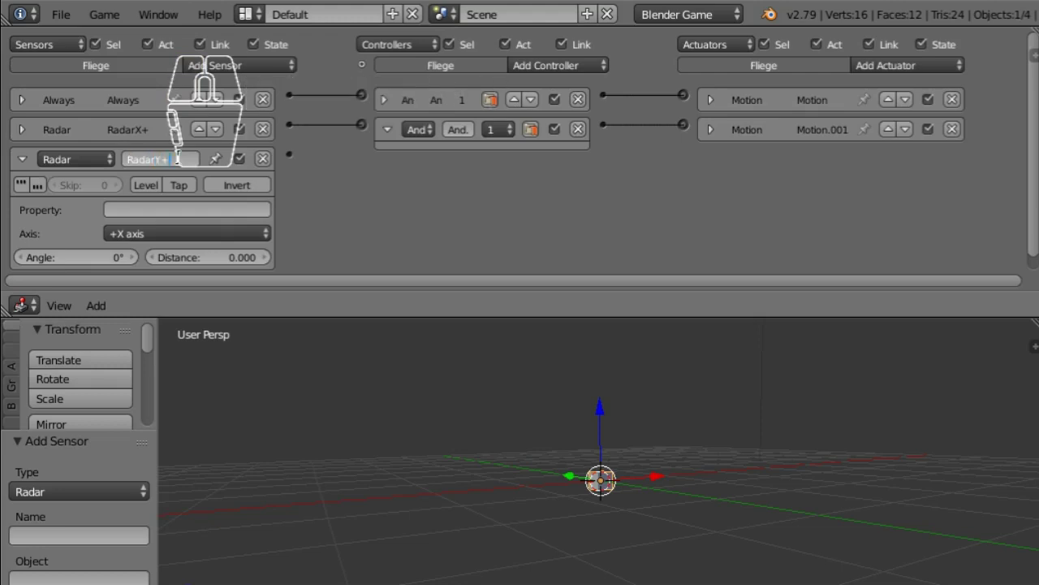
{"action": "key", "text": "Return"}
- Configure the RadarY+ sensor with the +Y axis, an angle of 90° and a distance of 0.5
{"action": "left_click", "coordinate": [163, 231]}
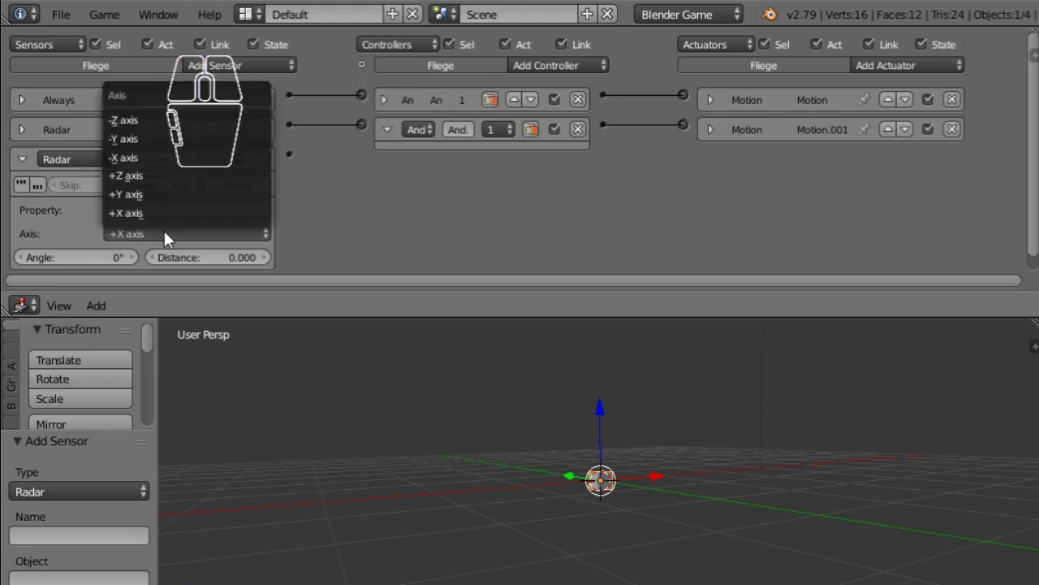
{"action": "left_click", "coordinate": [147, 189]}
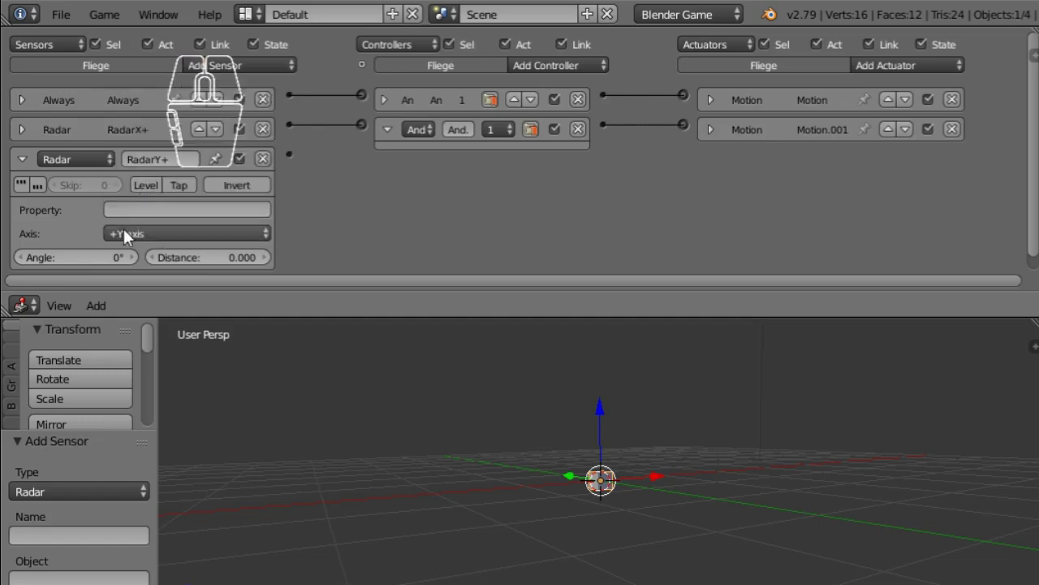
{"action": "left_click", "coordinate": [109, 257]}
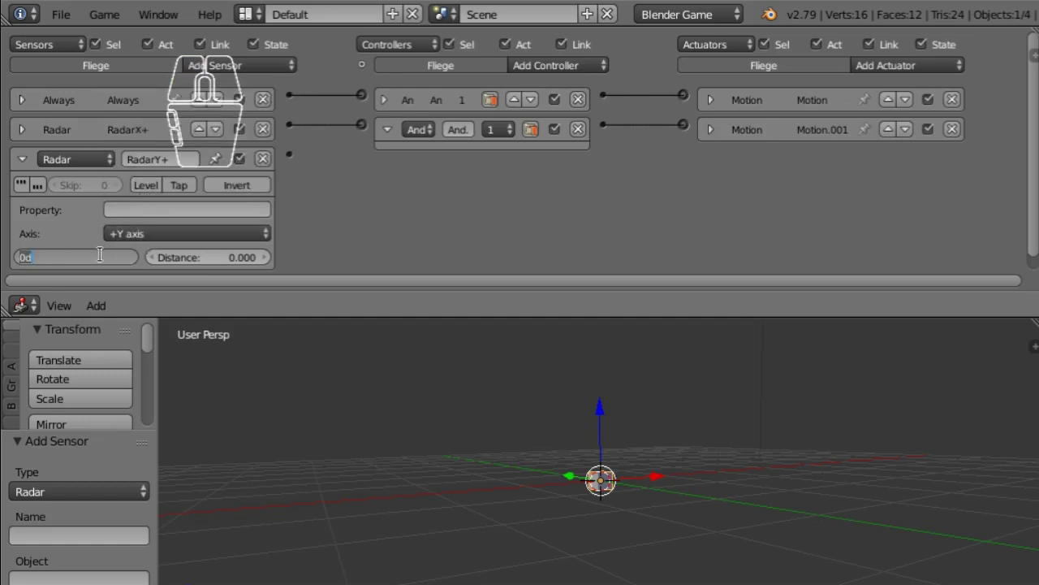
{"action": "type", "text": "90"}
{"action": "key", "text": "Return"}
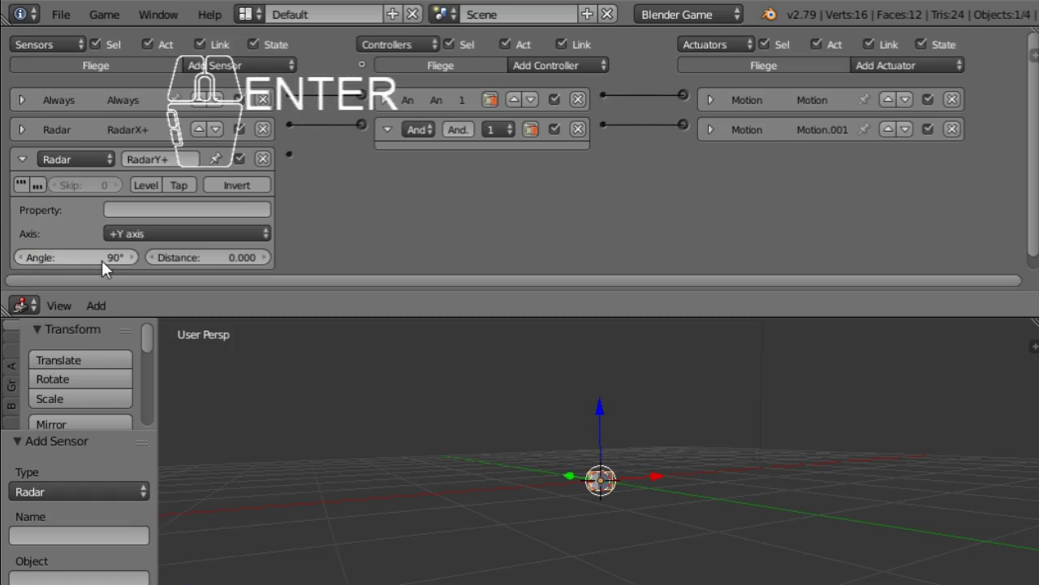
{"action": "left_click", "coordinate": [233, 257]}
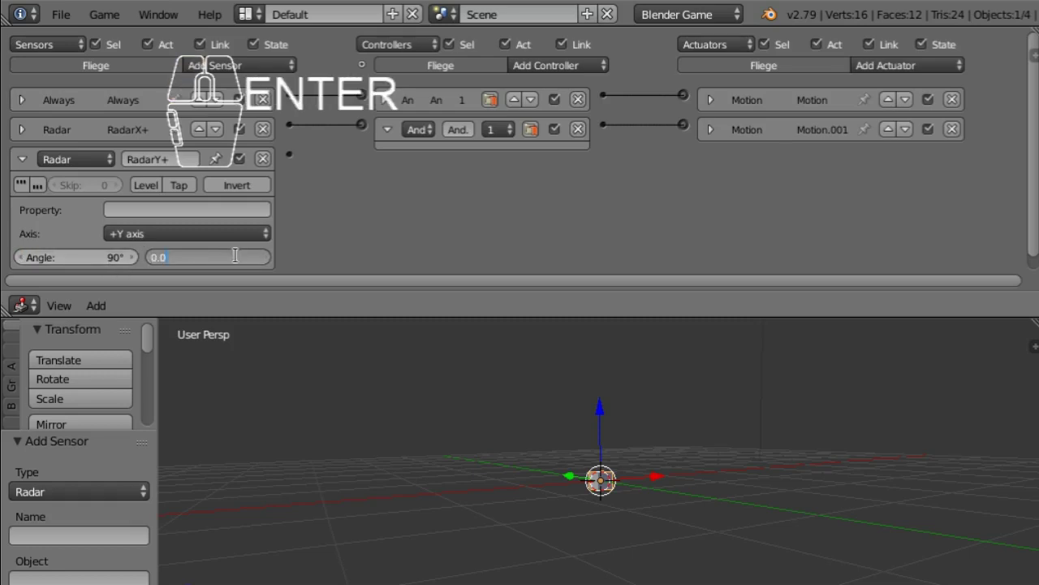
{"action": "key", "text": "BackSpace"}
{"action": "type", "text": "0.5"}
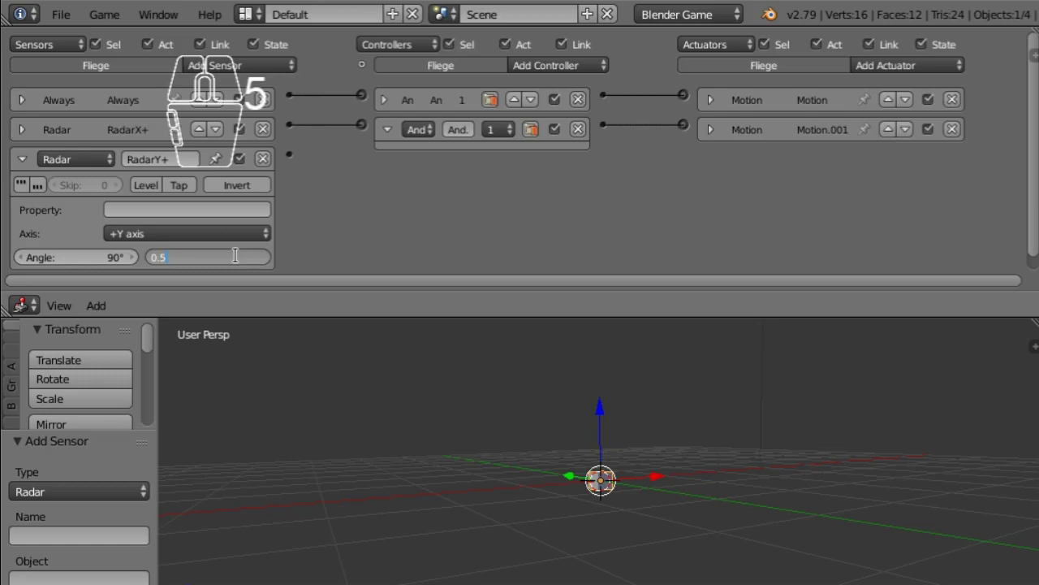
{"action": "key", "text": "Return"}
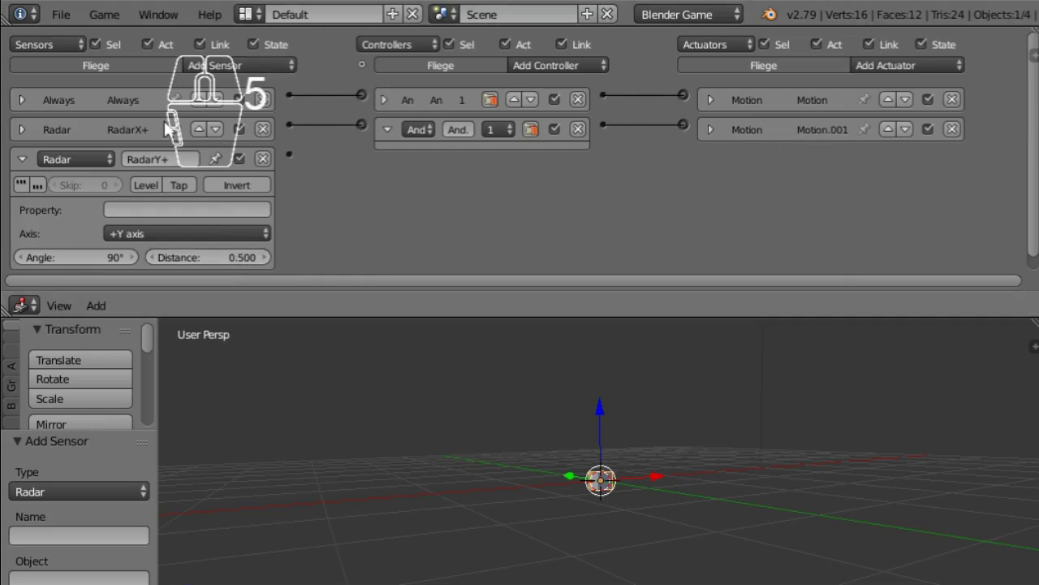
- Rename the second Motion actuator, the one driven by RadarX+, as LinksVorne and collapse it
{"action": "left_click", "coordinate": [710, 130]}
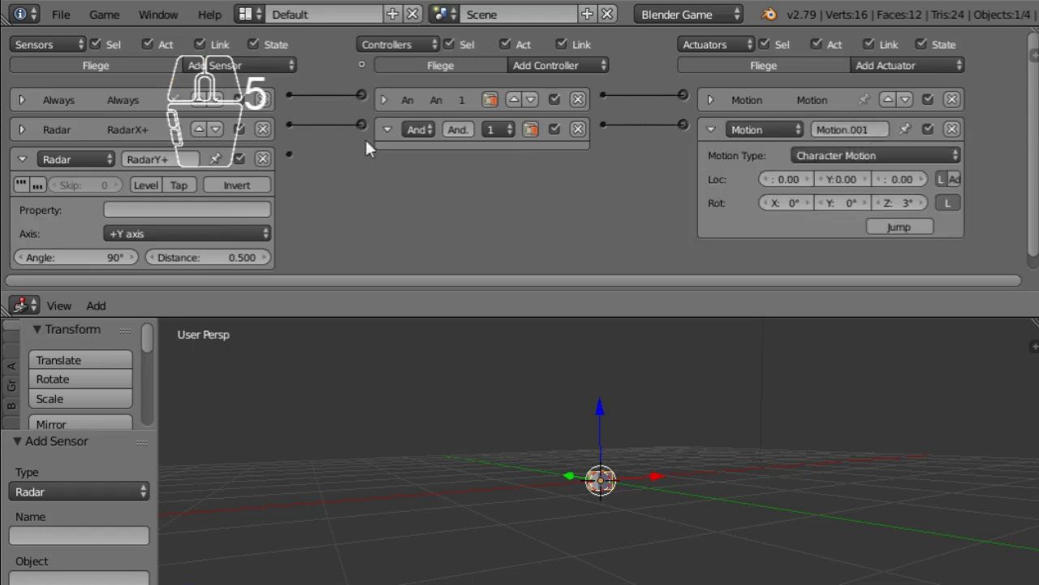
{"action": "left_click", "coordinate": [854, 130]}
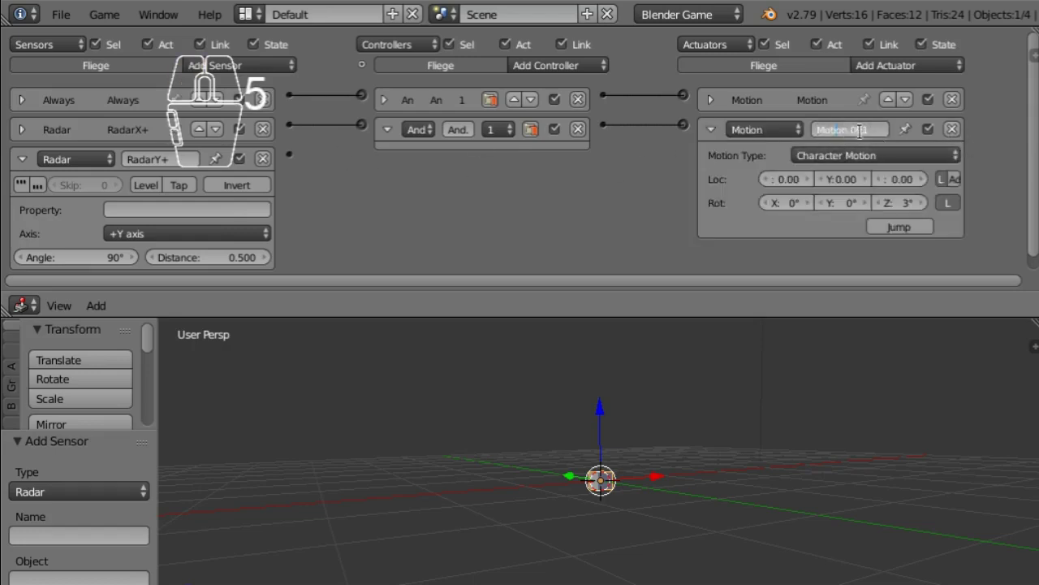
{"action": "left_click_drag", "start_coordinate": [881, 132], "coordinate": [804, 134]}
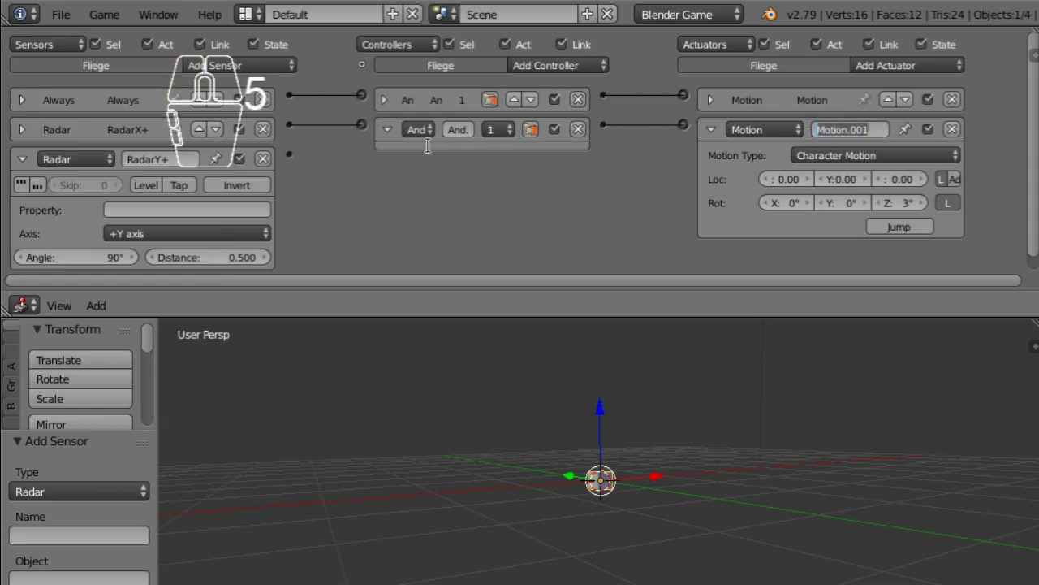
{"action": "key", "text": "BackSpace"}
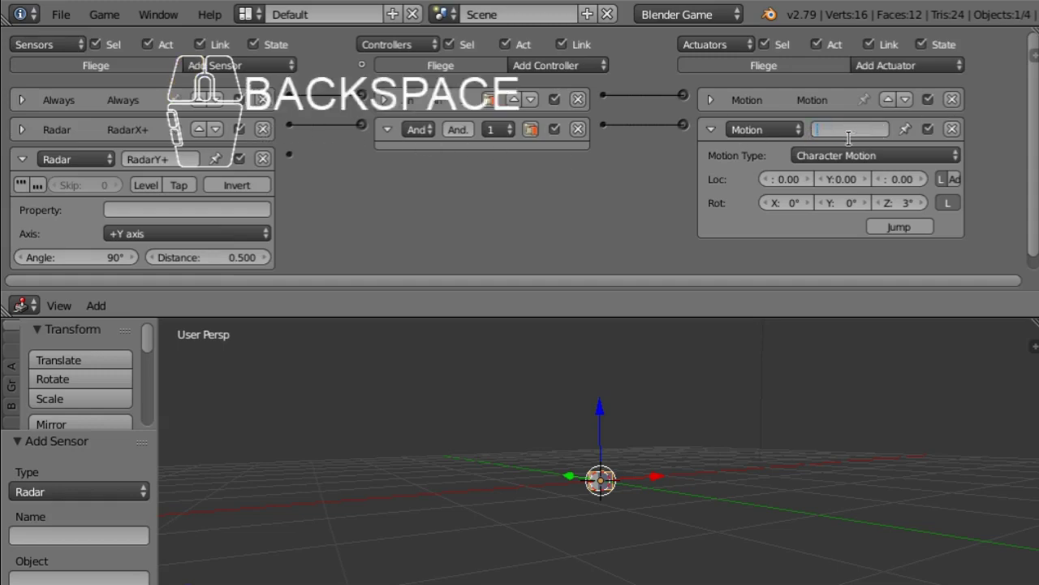
{"action": "type", "text": "Links"}
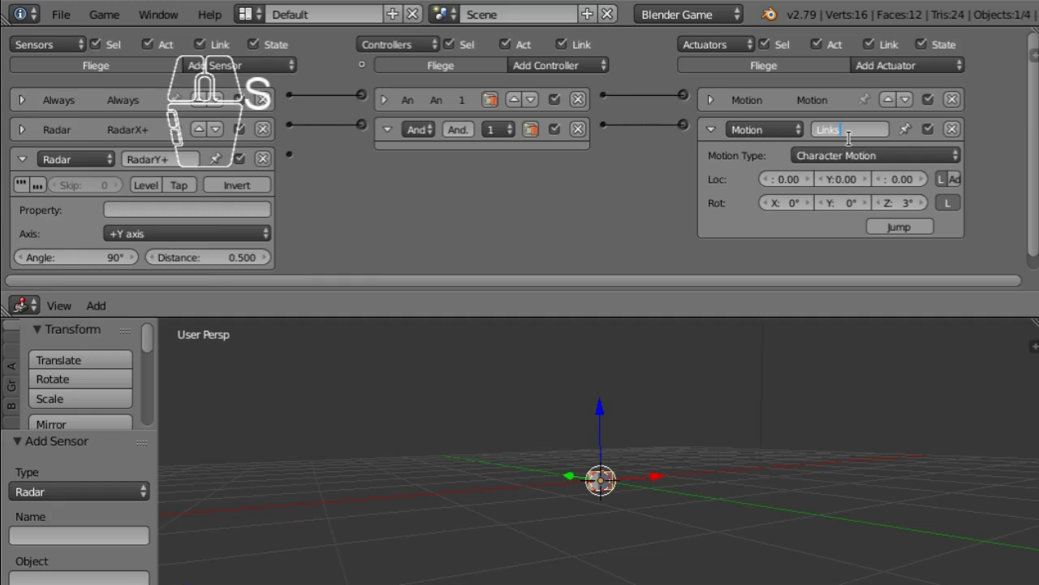
{"action": "type", "text": "Vorne"}
{"action": "key", "text": "Return"}
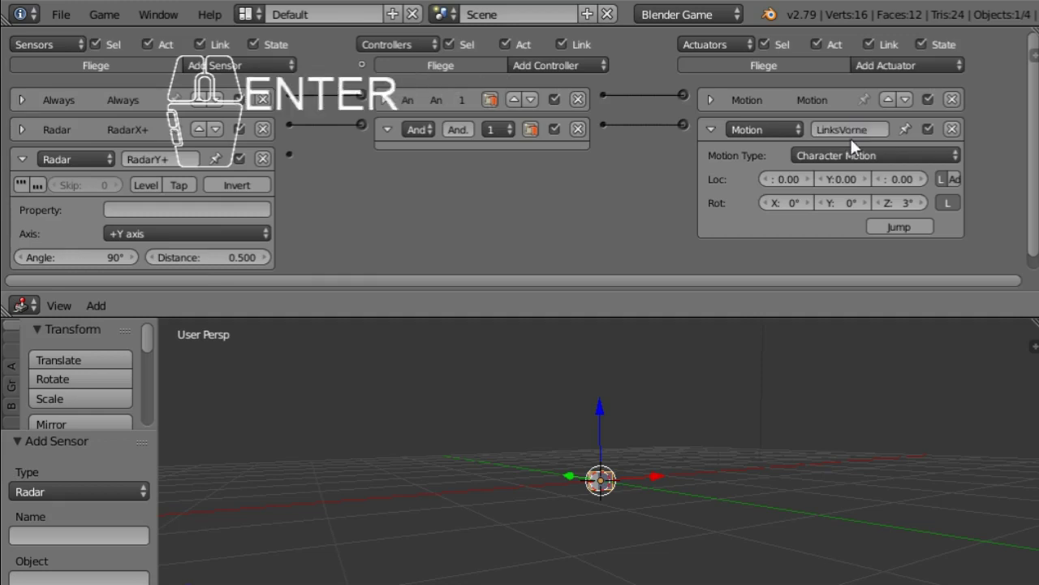
{"action": "left_click", "coordinate": [712, 130]}
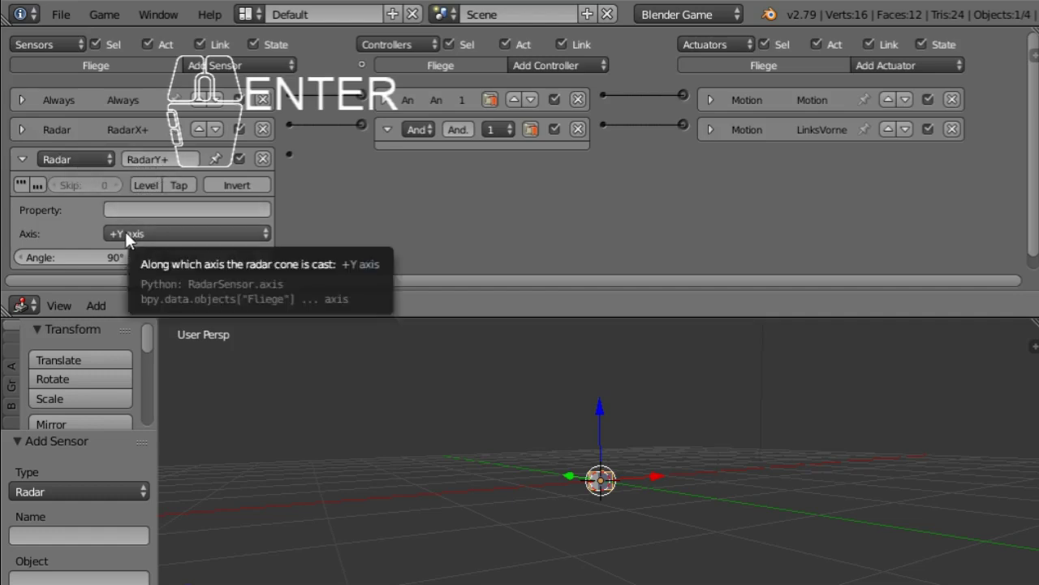
- Add a third Motion actuator to Fliege using Character Motion with a Z rotation of -3°
{"action": "left_click", "coordinate": [907, 65]}
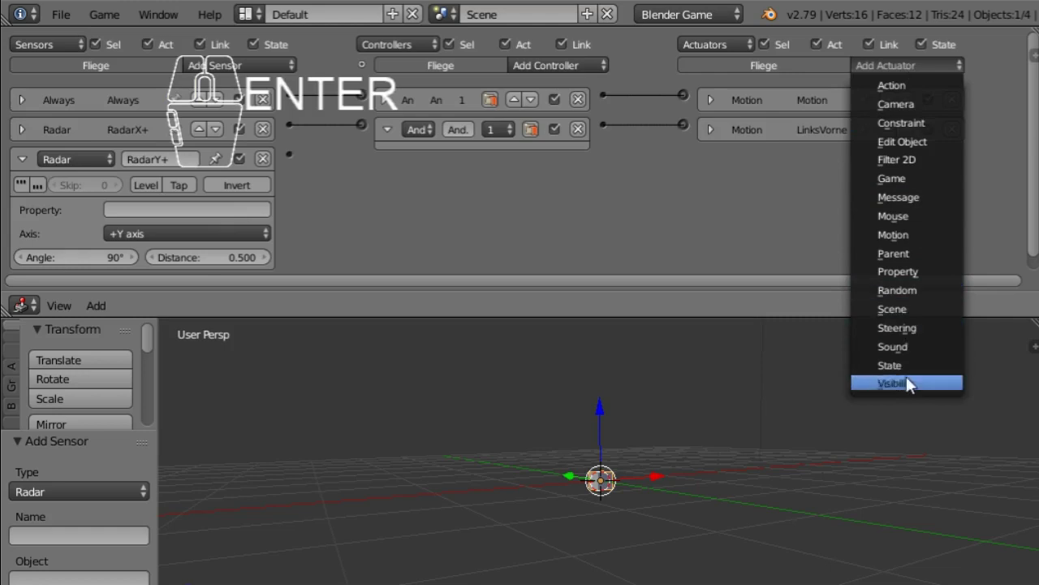
{"action": "left_click", "coordinate": [904, 236]}
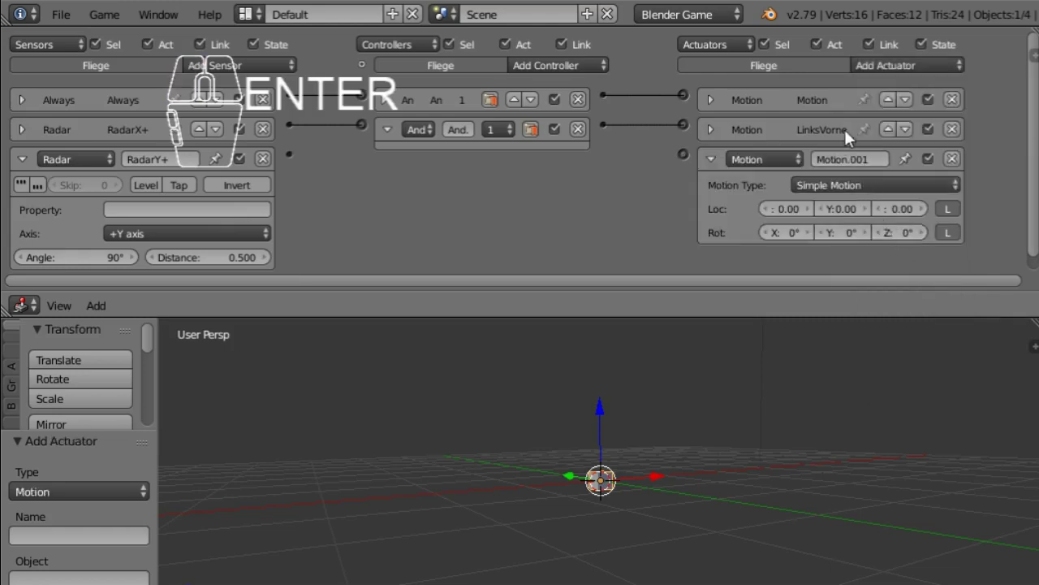
{"action": "left_click", "coordinate": [712, 130]}
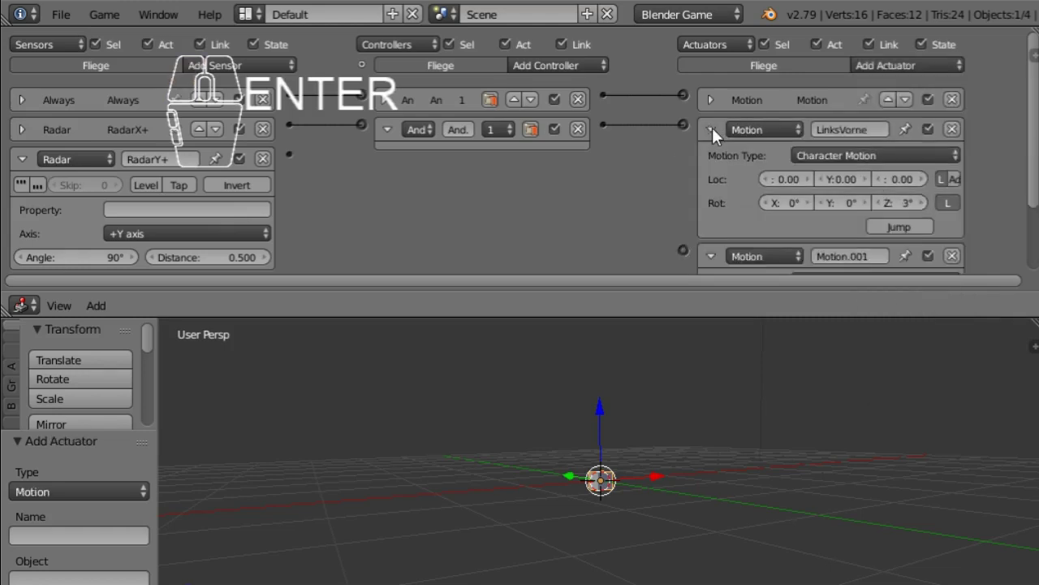
{"action": "left_click", "coordinate": [711, 130]}
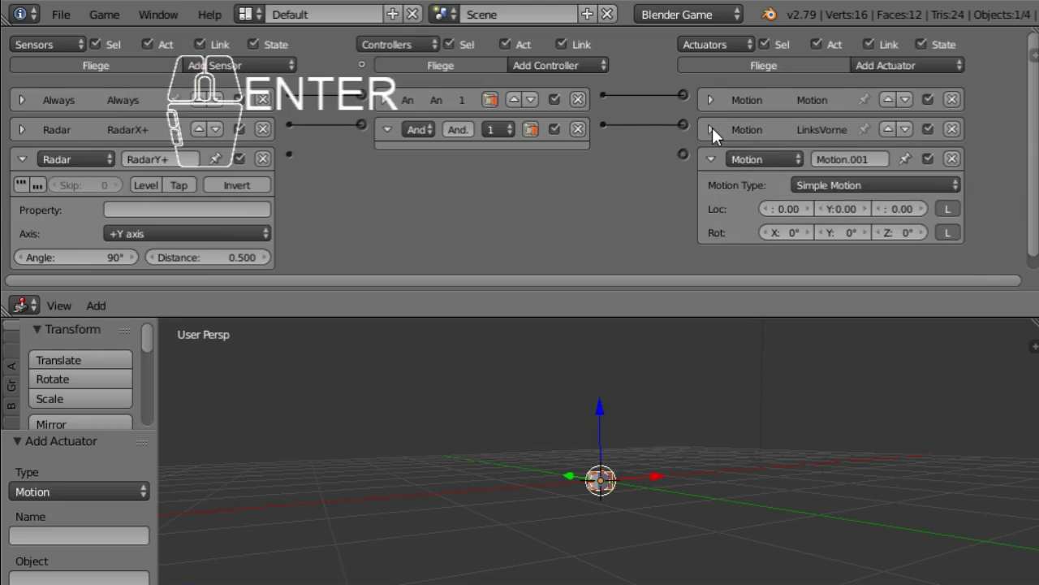
{"action": "left_click", "coordinate": [862, 184]}
{"action": "left_click", "coordinate": [843, 128]}
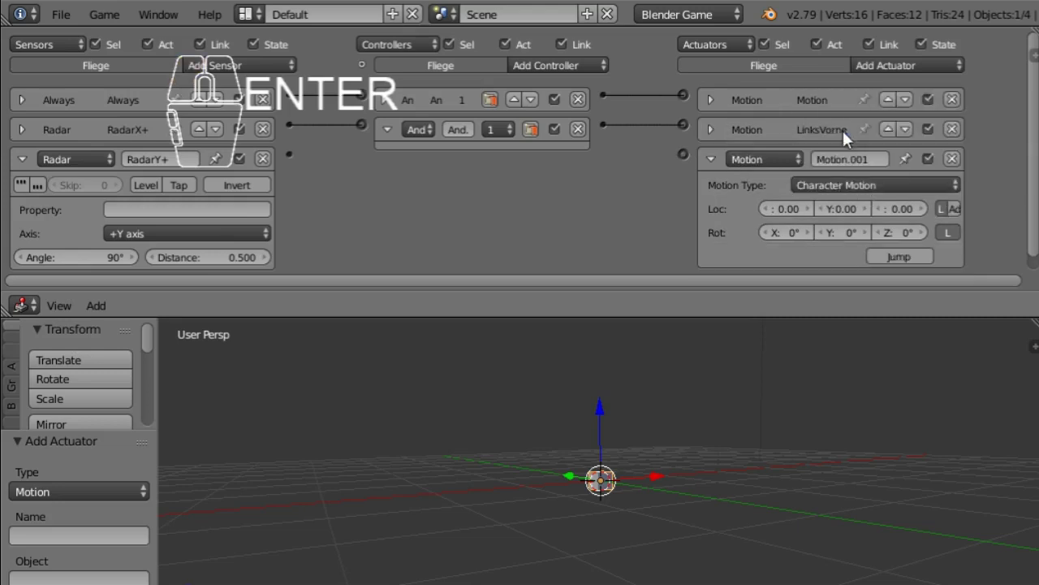
{"action": "left_click", "coordinate": [902, 233]}
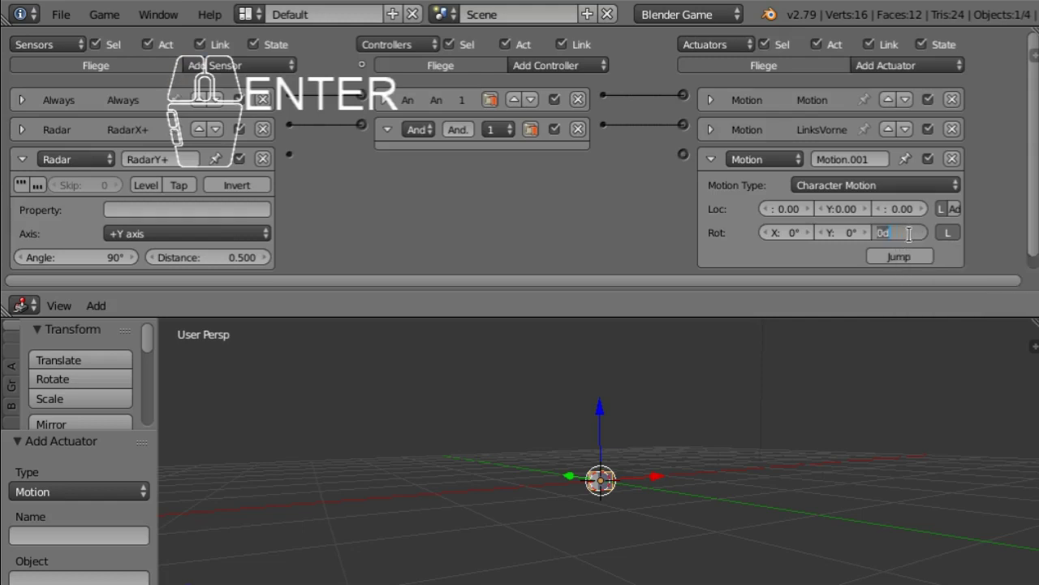
{"action": "type", "text": "-3"}
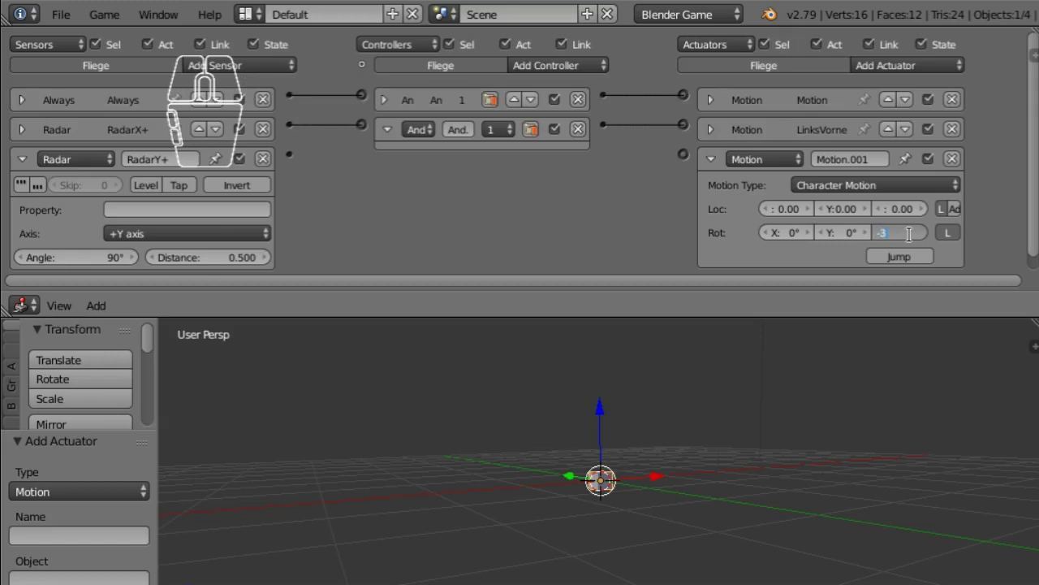
{"action": "key", "text": "Return"}
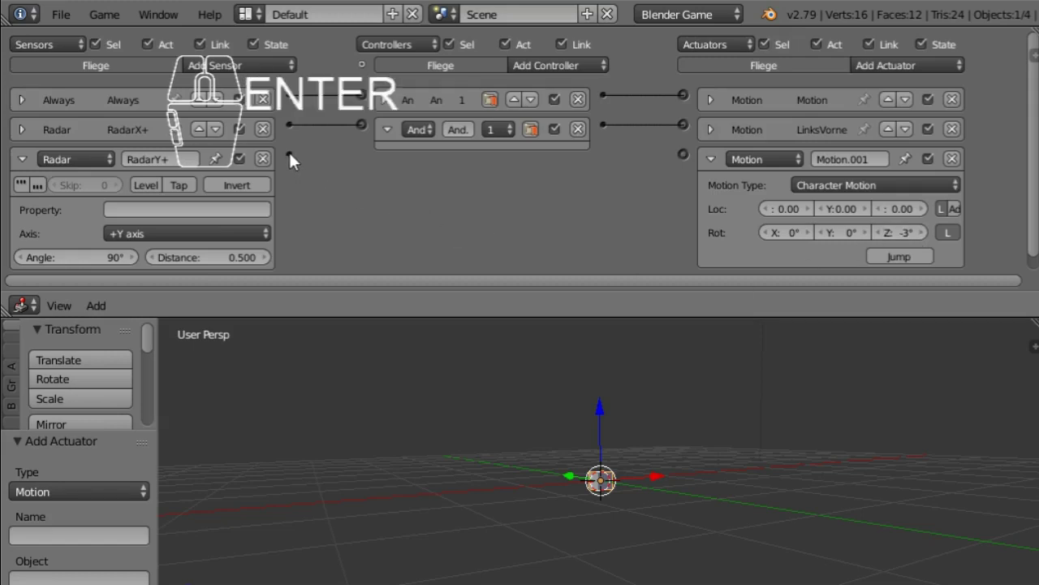
- Link the RadarY+ sensor to the new Motion actuator through an And controller and collapse the expanded controllers
{"action": "left_click_drag", "start_coordinate": [289, 153], "coordinate": [682, 154]}
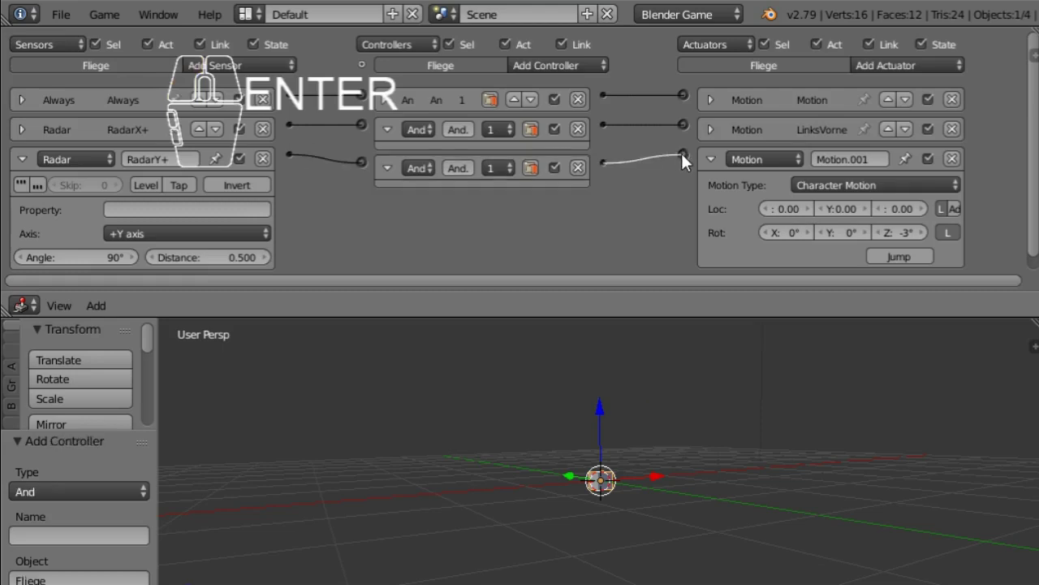
{"action": "left_click", "coordinate": [384, 168]}
{"action": "left_click", "coordinate": [385, 130]}
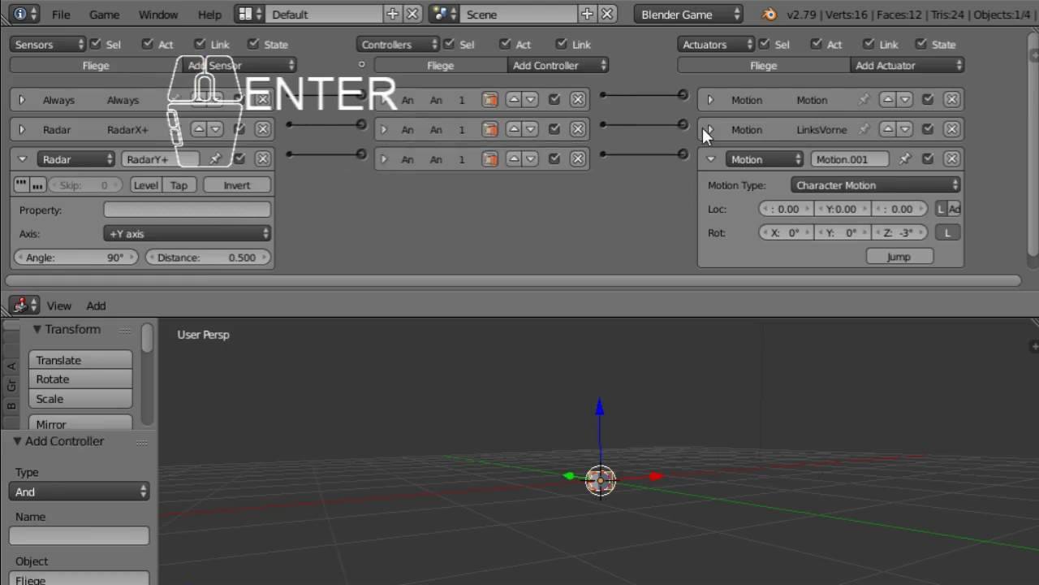
- Rename the RadarY+ sensor's Motion actuator as rechts and collapse the RadarY+ sensor
{"action": "left_click", "coordinate": [848, 158]}
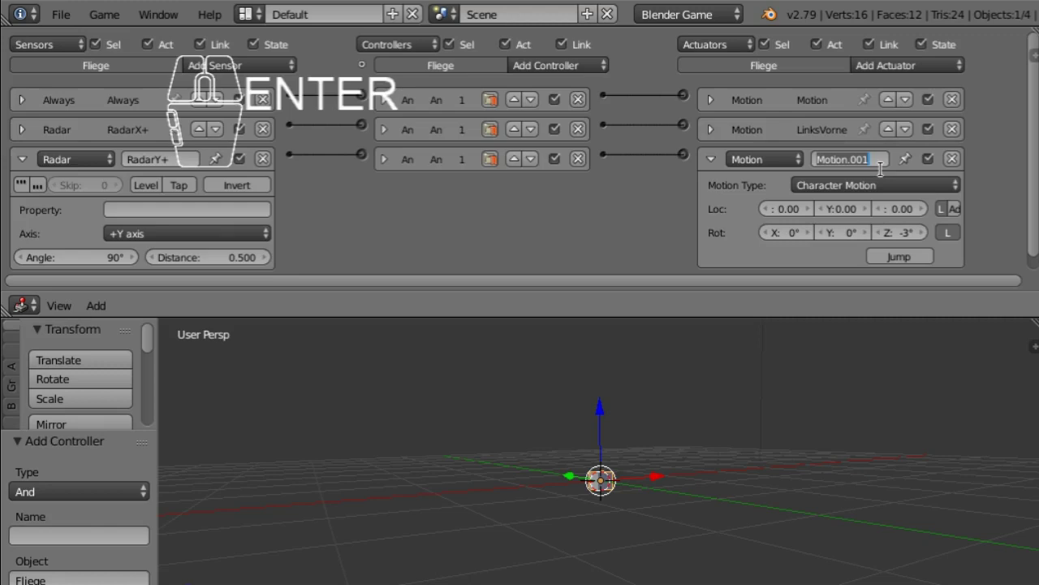
{"action": "type", "text": "rechts"}
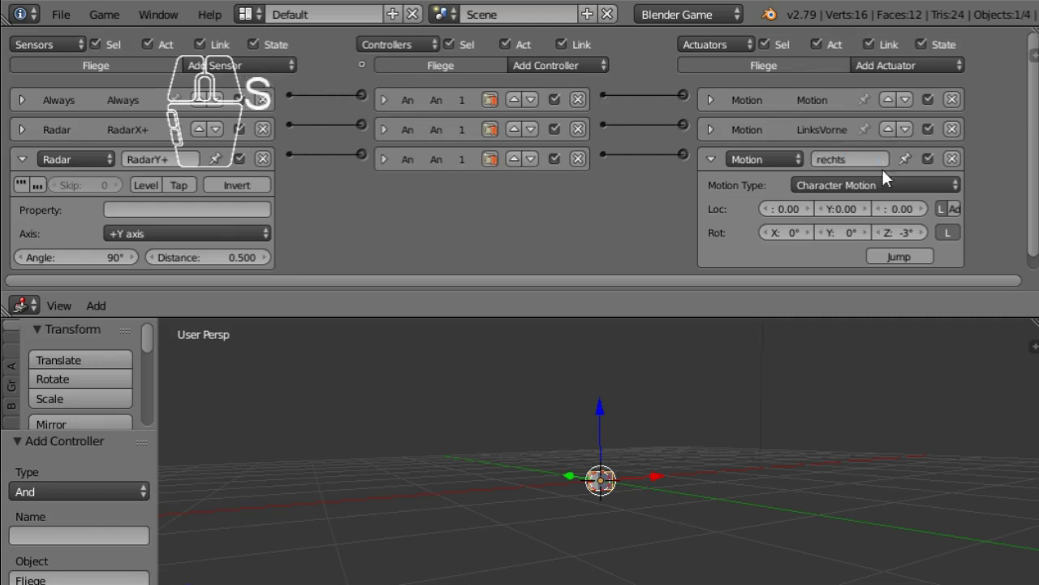
{"action": "key", "text": "Return"}
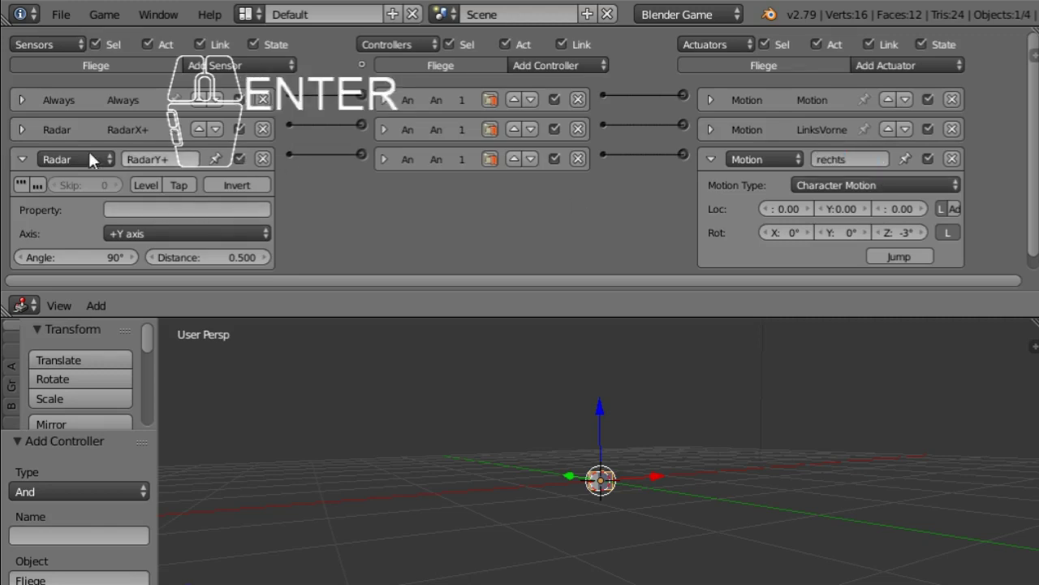
{"action": "left_click", "coordinate": [23, 159]}
- Add a Radar sensor named RadarY- with the -Y axis and an angle of 90°
{"action": "left_click", "coordinate": [221, 67]}
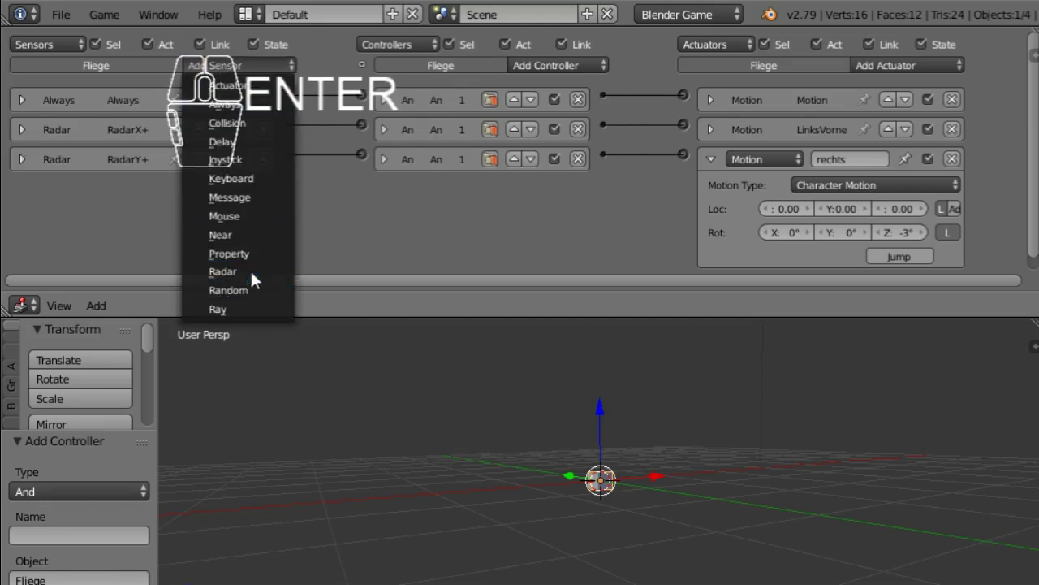
{"action": "left_click", "coordinate": [223, 271]}
{"action": "left_click", "coordinate": [142, 203]}
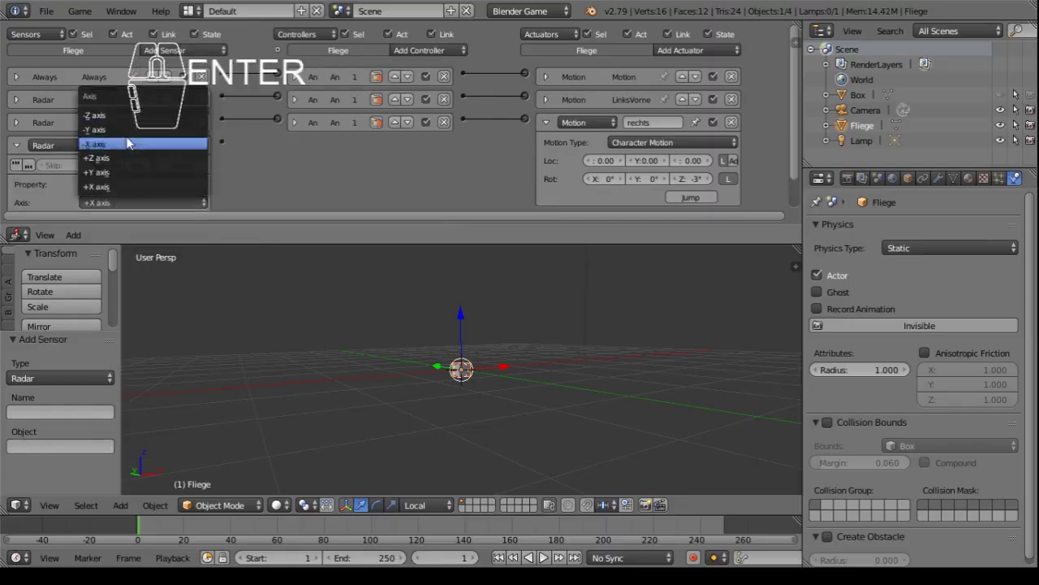
{"action": "left_click", "coordinate": [95, 129]}
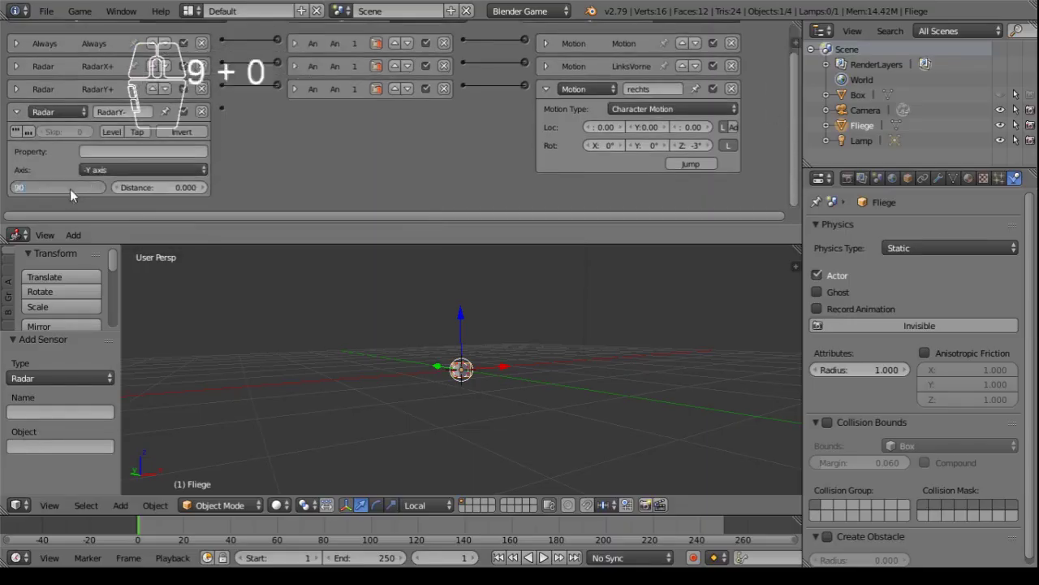
- Collapse rechts and add a Motion actuator named links, using Character Motion with a Z rotation of 3°
{"action": "left_click", "coordinate": [546, 122]}
{"action": "left_click", "coordinate": [698, 51]}
{"action": "left_click", "coordinate": [696, 182]}
{"action": "left_click", "coordinate": [663, 145]}
{"action": "type", "text": "links"}
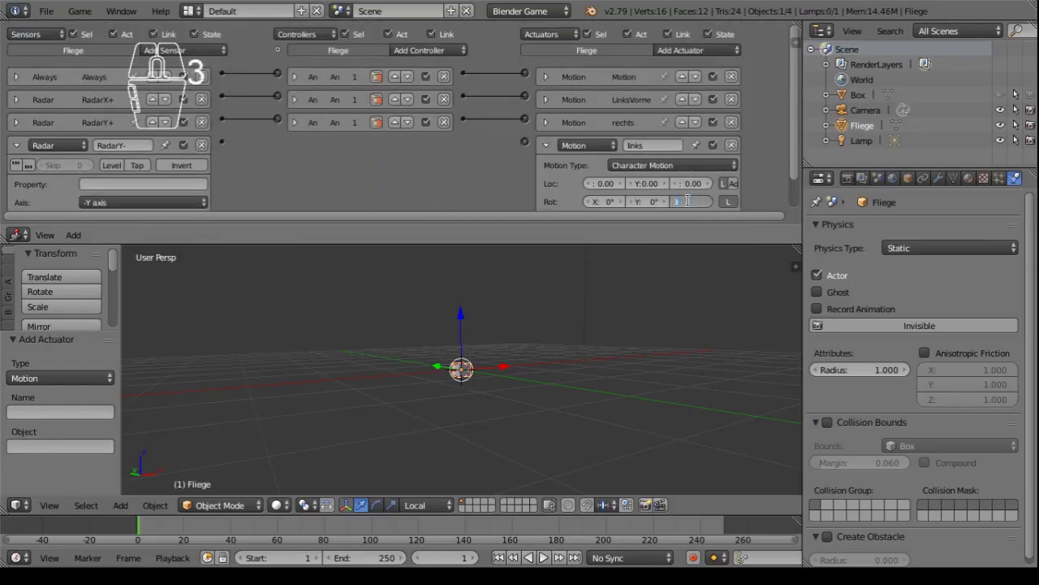
{"action": "key", "text": "Return"}
- Link the RadarY- sensor to the links actuator and collapse both bricks
{"action": "left_click_drag", "start_coordinate": [221, 141], "coordinate": [525, 141]}
{"action": "left_click", "coordinate": [16, 146]}
{"action": "left_click", "coordinate": [545, 145]}
- Add a Radar sensor named RadarZ+ with the +Z axis, an angle of 90° and a distance of 0.5
{"action": "left_click", "coordinate": [185, 50]}
{"action": "left_click", "coordinate": [185, 203]}
{"action": "left_click", "coordinate": [127, 168]}
{"action": "type", "text": "RadarZ+"}
{"action": "key", "text": "Return"}
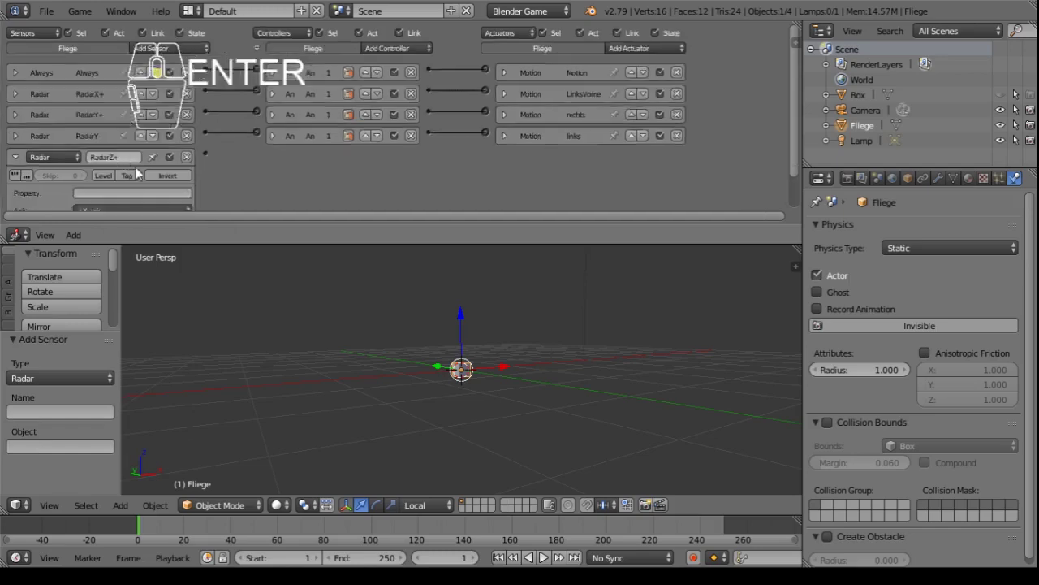
- Add a Motion actuator for RadarZ+ using Character Motion with a Y rotation of 3°
{"action": "left_click", "coordinate": [698, 50]}
{"action": "left_click", "coordinate": [735, 184]}
{"action": "scroll", "coordinate": [735, 184], "scroll_direction": "down", "scroll_amount": 2}
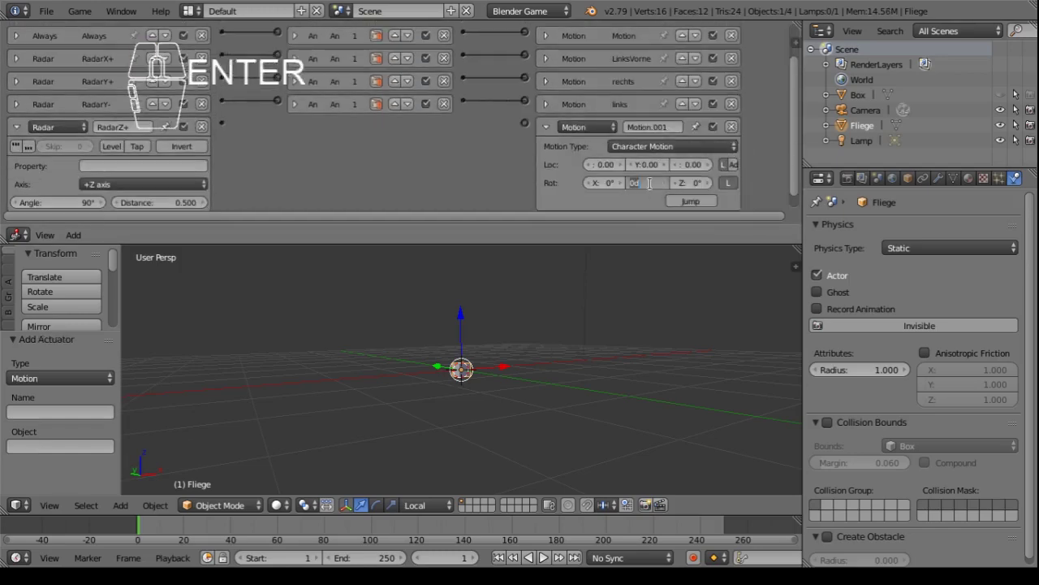
- Link the RadarZ+ sensor to its new Motion actuator and collapse both bricks
{"action": "left_click_drag", "start_coordinate": [222, 125], "coordinate": [525, 125]}
{"action": "left_click", "coordinate": [16, 128]}
{"action": "left_click", "coordinate": [545, 128]}
- Add a Radar sensor named RadarZ- with the -Z axis, an angle of 90° and a distance of 0.5
{"action": "left_click", "coordinate": [185, 51]}
{"action": "left_click", "coordinate": [170, 209]}
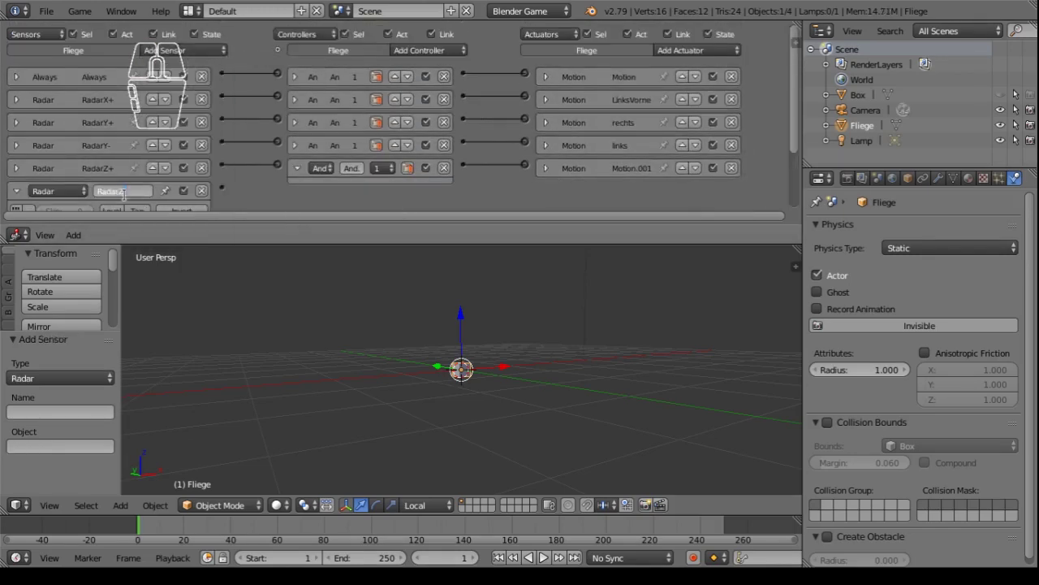
{"action": "left_click", "coordinate": [146, 168]}
{"action": "left_click", "coordinate": [122, 73]}
{"action": "scroll", "coordinate": [779, 179], "scroll_direction": "up", "scroll_amount": 3}
- Add a Motion actuator for the RadarZ- sensor and name it oben
{"action": "left_click", "coordinate": [698, 35]}
{"action": "left_click", "coordinate": [696, 166]}
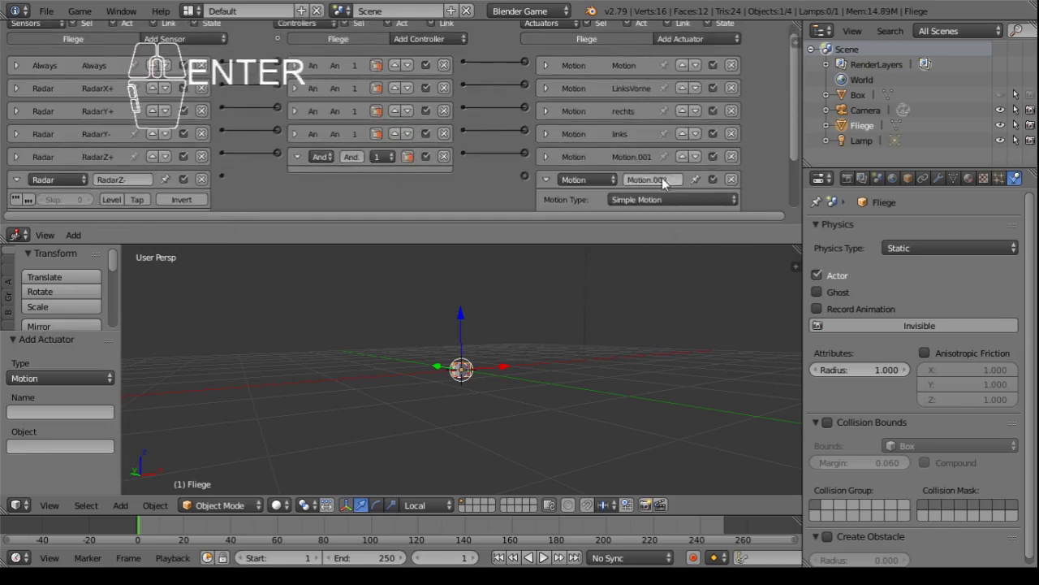
{"action": "key", "text": "BackSpace"}
{"action": "type", "text": "oben"}
{"action": "key", "text": "Return"}
{"action": "left_click", "coordinate": [674, 199]}
- Rename the RadarZ+ sensor's actuator as unten, then link RadarZ- to oben and collapse the bricks
{"action": "scroll", "coordinate": [672, 165], "scroll_direction": "down", "scroll_amount": 3}
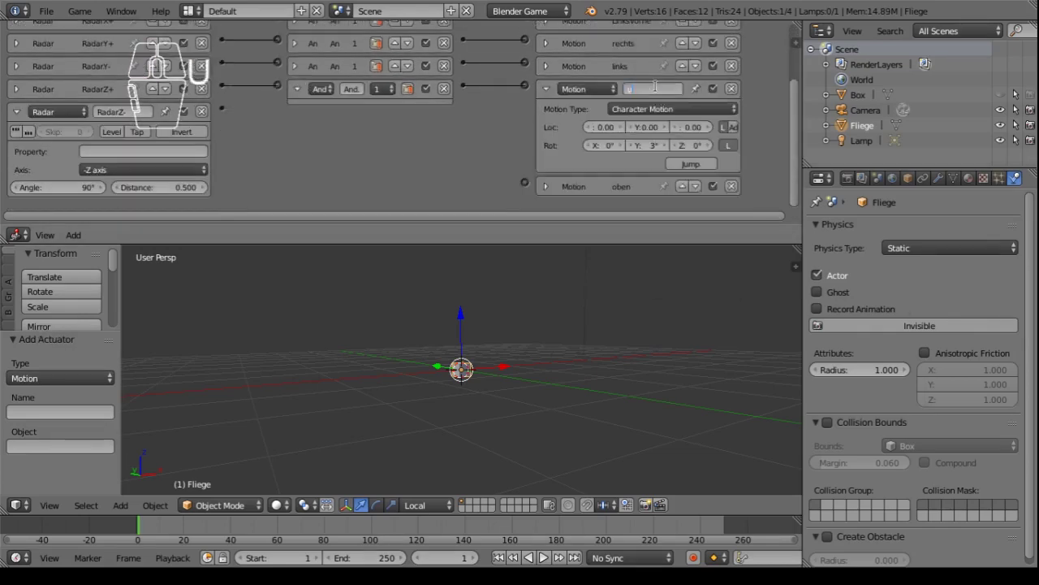
{"action": "left_click", "coordinate": [546, 111]}
{"action": "left_click", "coordinate": [16, 111]}
{"action": "left_click_drag", "start_coordinate": [221, 184], "coordinate": [528, 181]}
{"action": "left_click", "coordinate": [294, 187]}
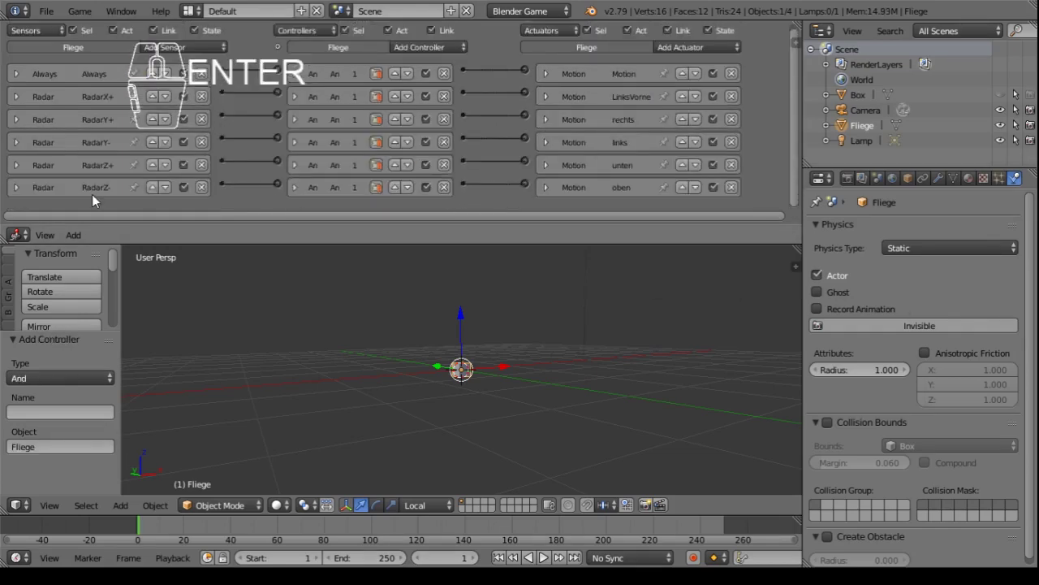
- Review the RadarX+, RadarY+ and RadarY- sensor settings and the rotations of their LinksVorne, rechts and links Motion actuators
{"action": "left_click", "coordinate": [17, 97]}
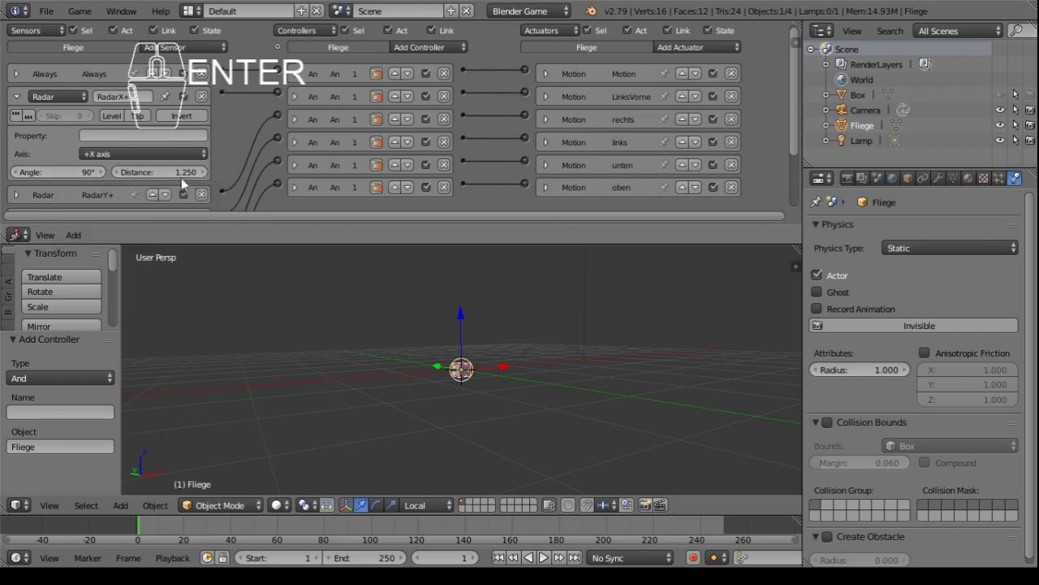
{"action": "left_click", "coordinate": [16, 96]}
{"action": "left_click", "coordinate": [544, 96]}
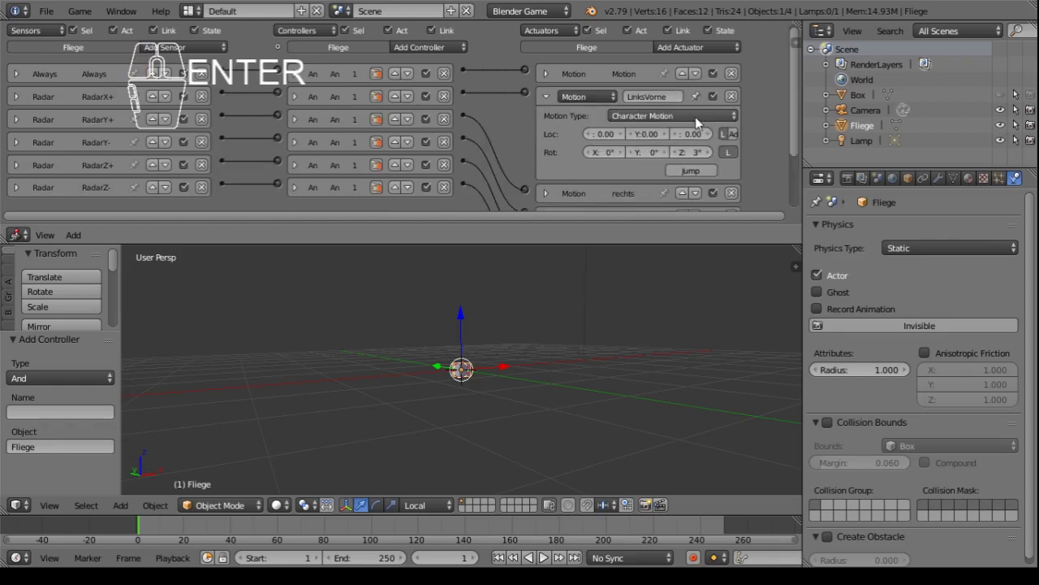
{"action": "left_click", "coordinate": [545, 96]}
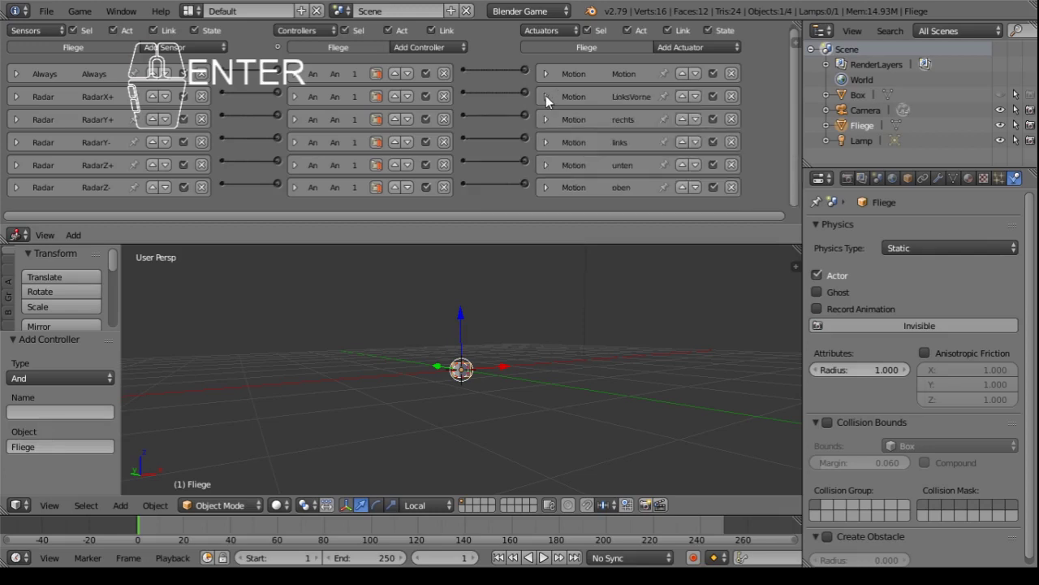
{"action": "left_click", "coordinate": [17, 120]}
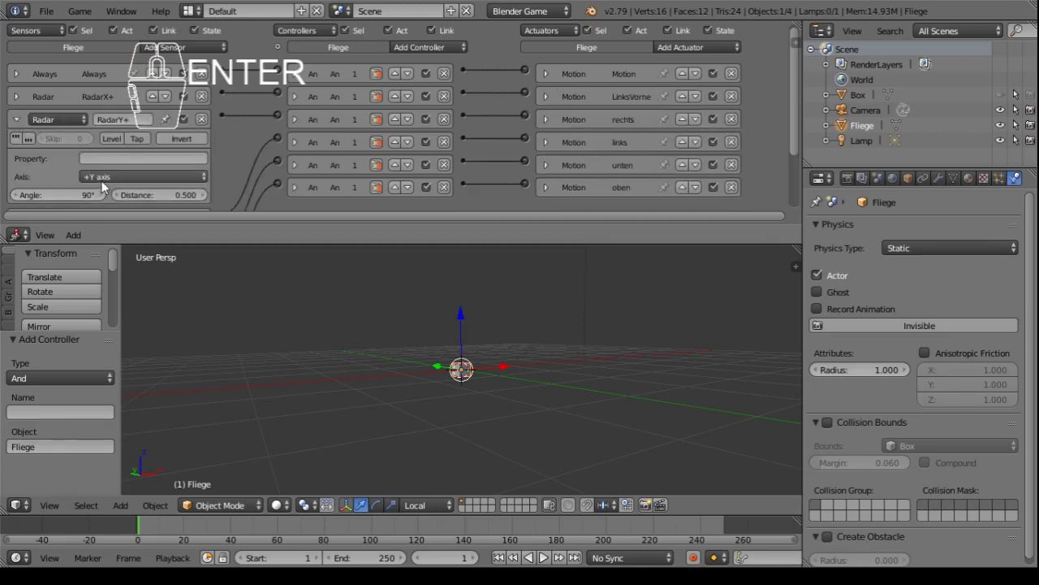
{"action": "left_click", "coordinate": [547, 117]}
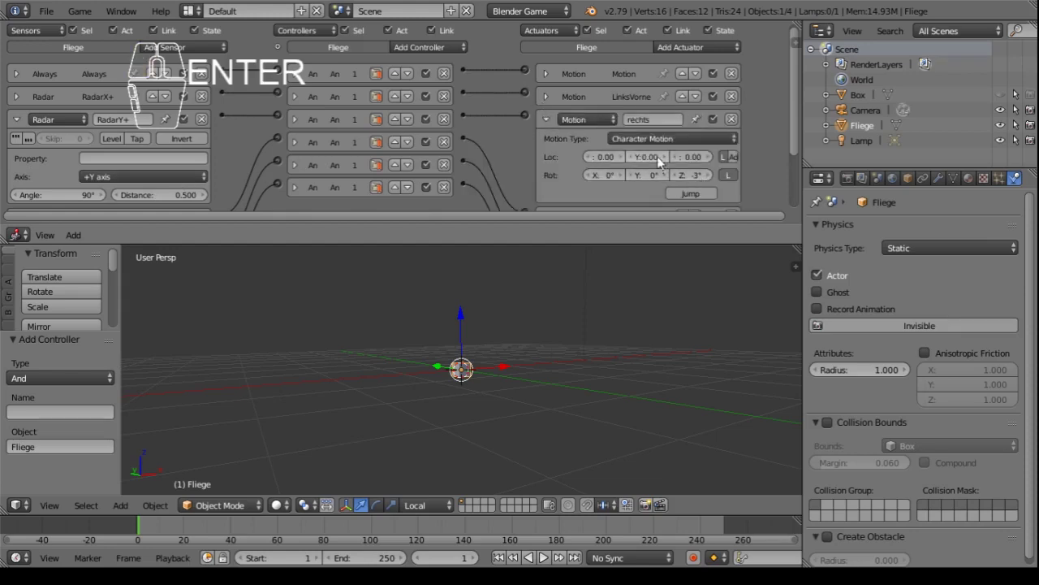
{"action": "left_click", "coordinate": [545, 118]}
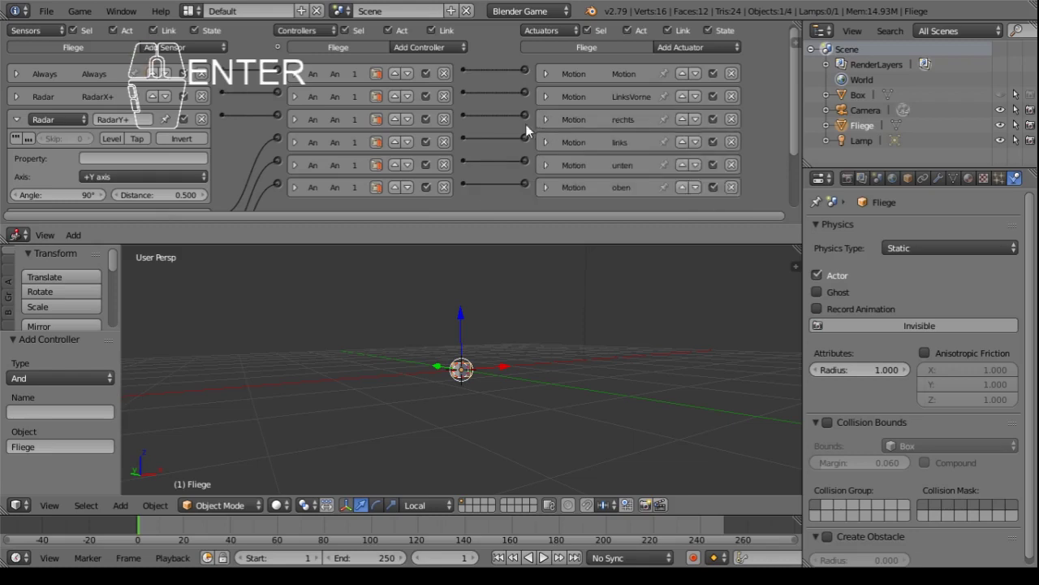
{"action": "left_click", "coordinate": [17, 119]}
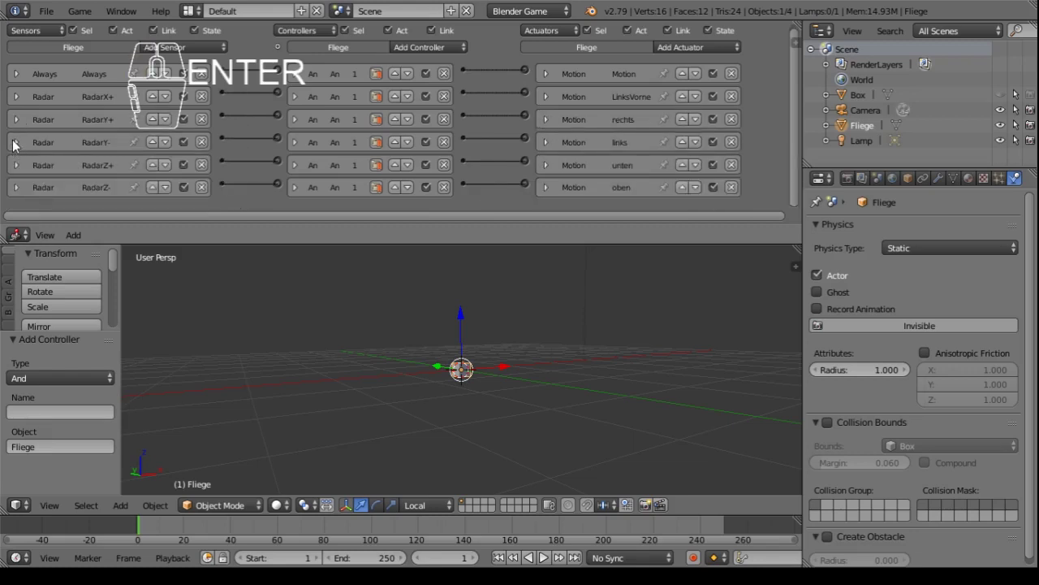
{"action": "left_click", "coordinate": [16, 143]}
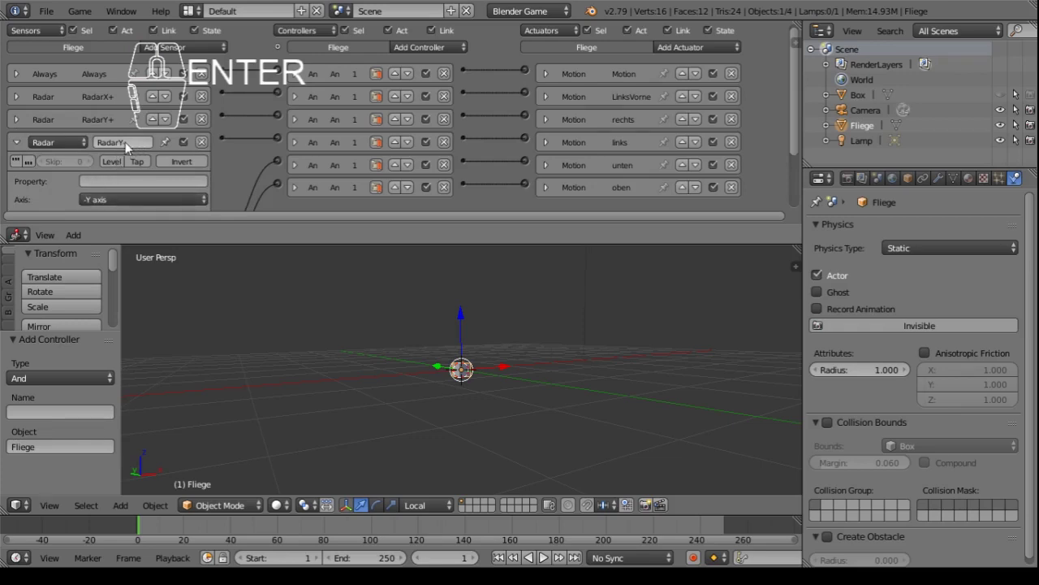
{"action": "left_click", "coordinate": [547, 143]}
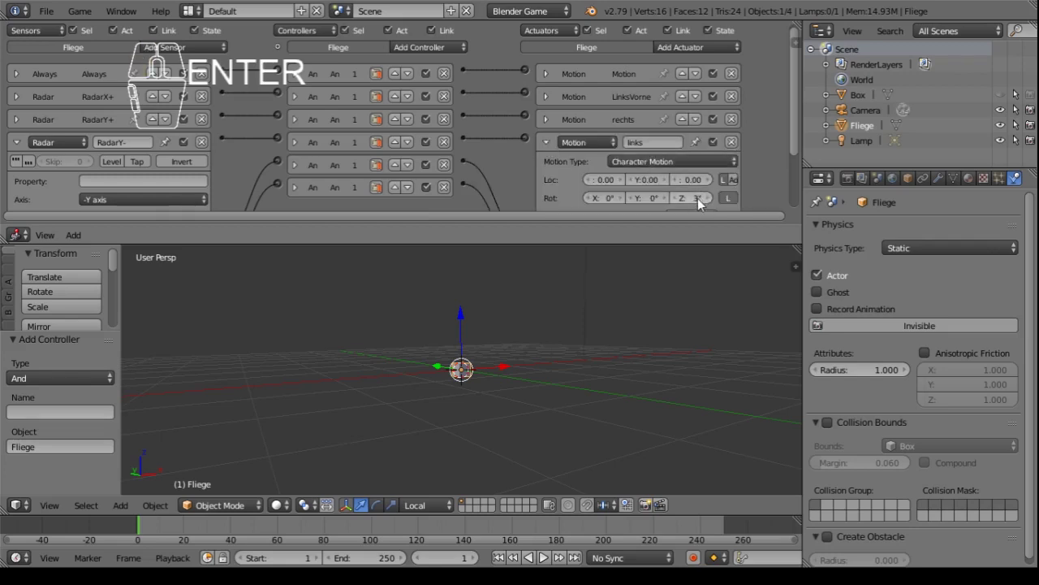
{"action": "left_click", "coordinate": [546, 142]}
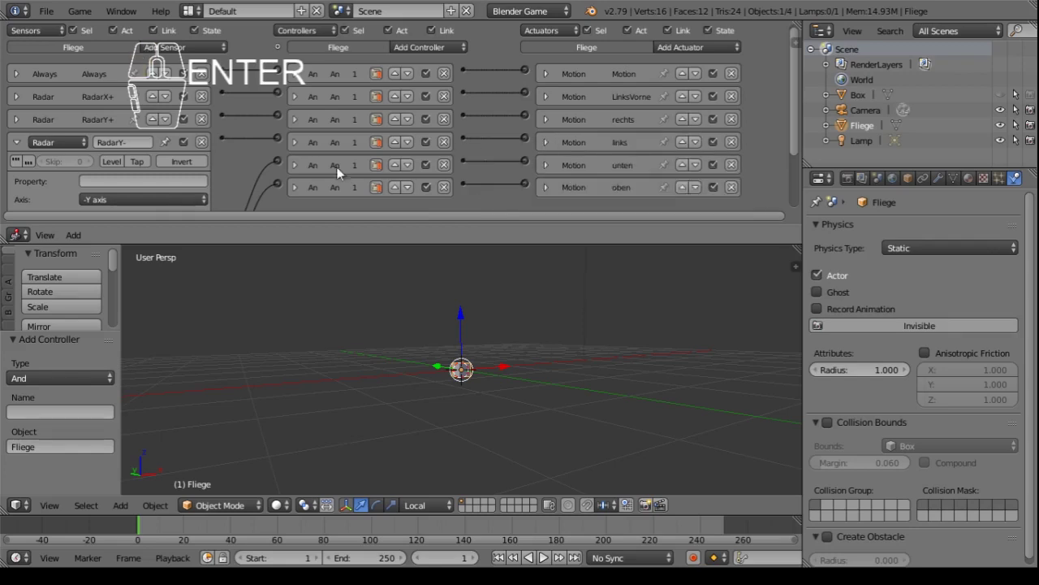
{"action": "left_click", "coordinate": [17, 142]}
- Review the axis and distance of the RadarZ+ and RadarZ- sensors and the rotations of the unten and oben actuators
{"action": "left_click", "coordinate": [16, 165]}
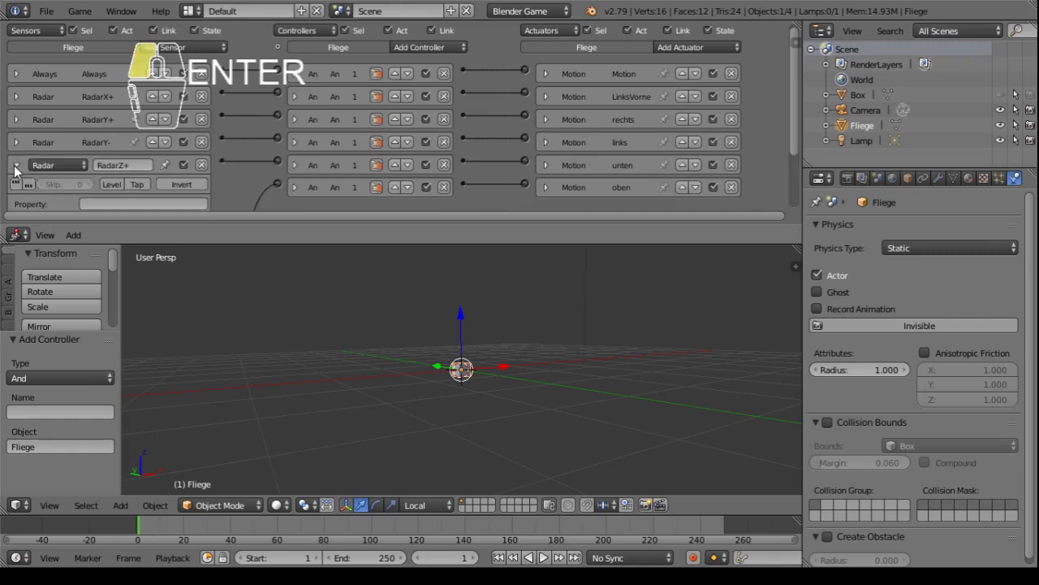
{"action": "scroll", "coordinate": [798, 159], "scroll_direction": "down", "scroll_amount": 2}
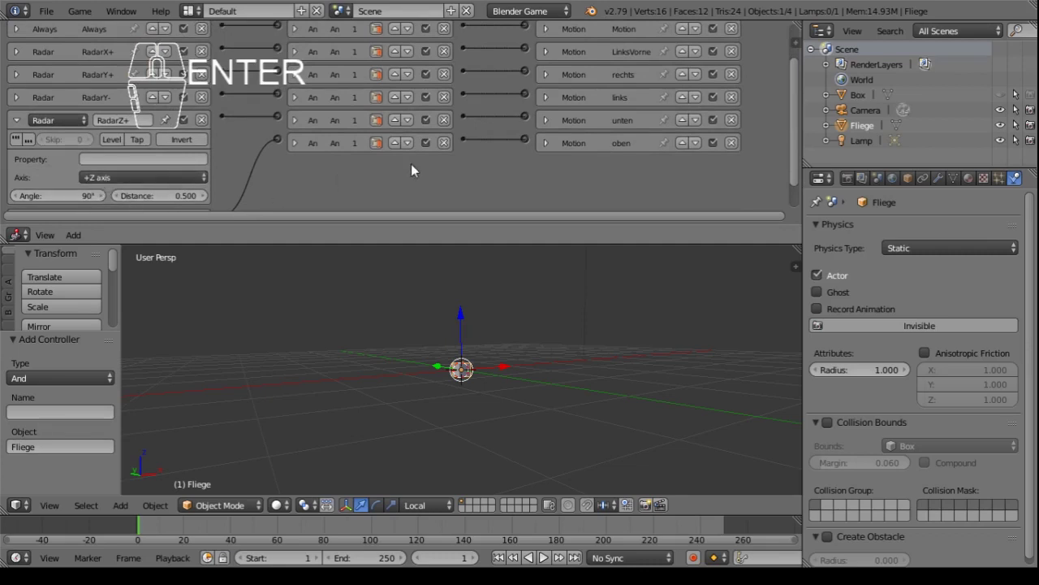
{"action": "left_click", "coordinate": [545, 120]}
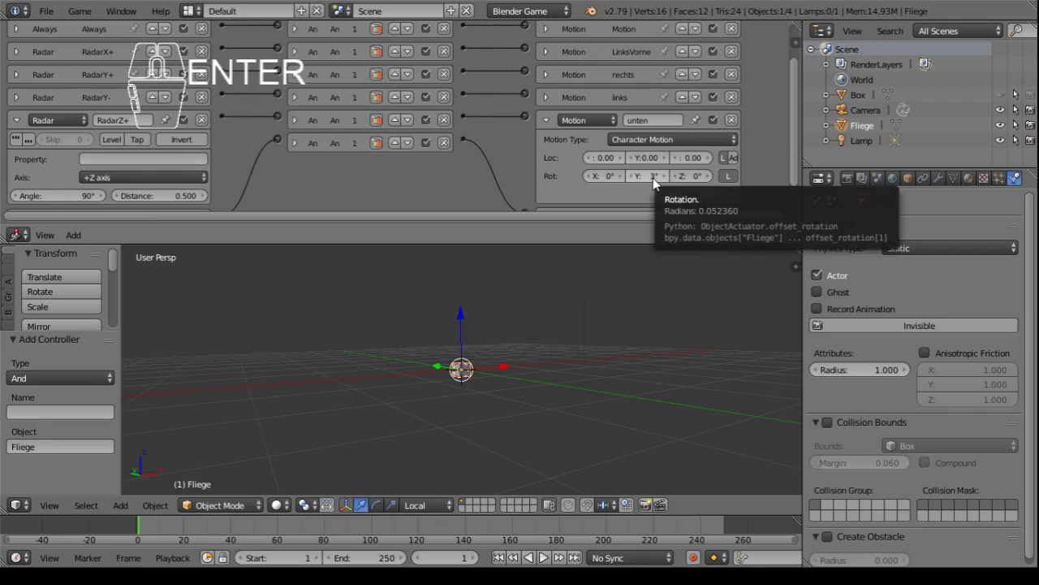
{"action": "left_click", "coordinate": [544, 121]}
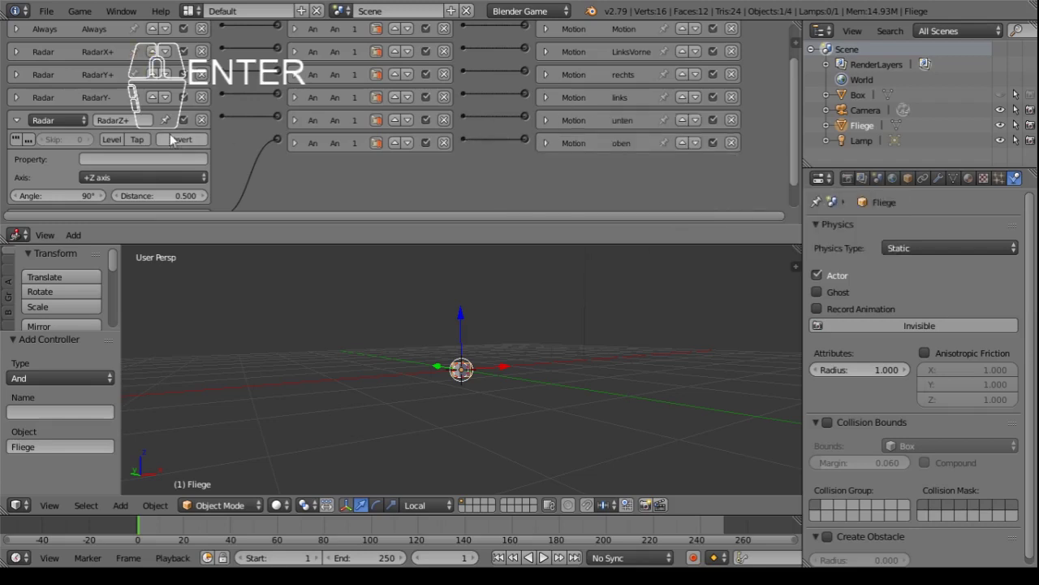
{"action": "left_click", "coordinate": [12, 119]}
{"action": "left_click", "coordinate": [17, 188]}
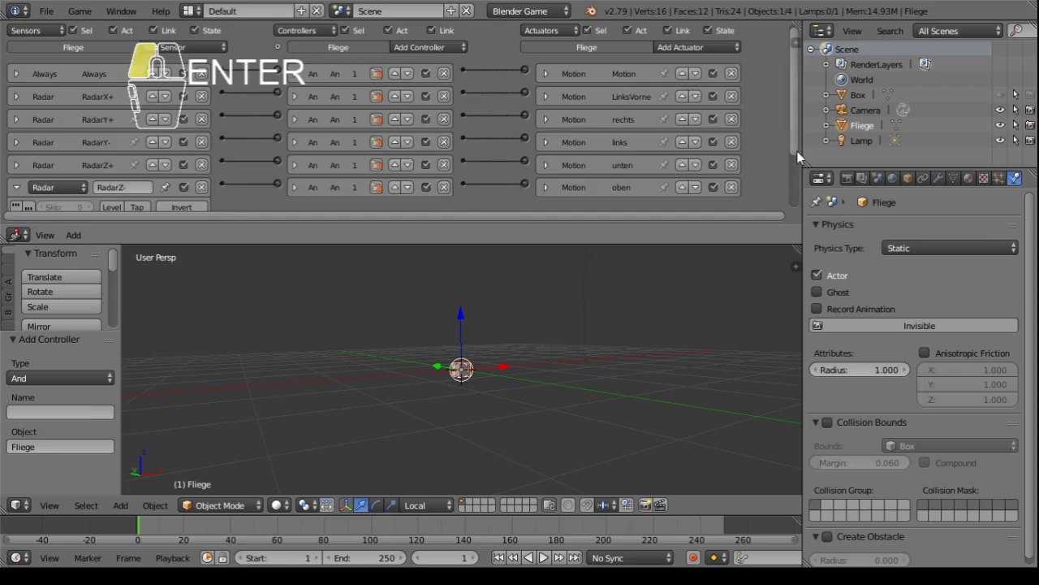
{"action": "scroll", "coordinate": [796, 167], "scroll_direction": "down", "scroll_amount": 2}
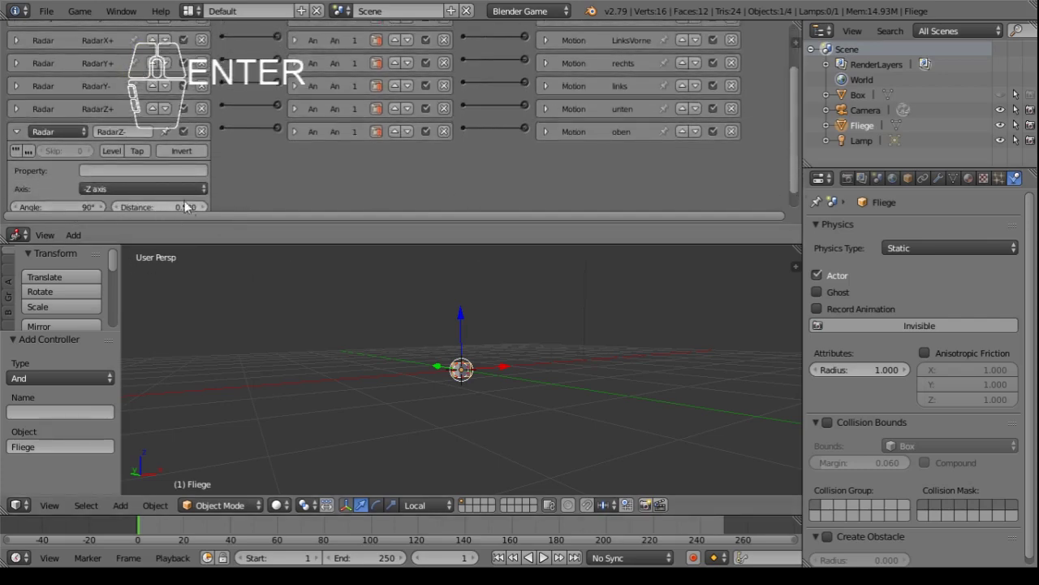
{"action": "left_click", "coordinate": [16, 131]}
{"action": "left_click", "coordinate": [548, 187]}
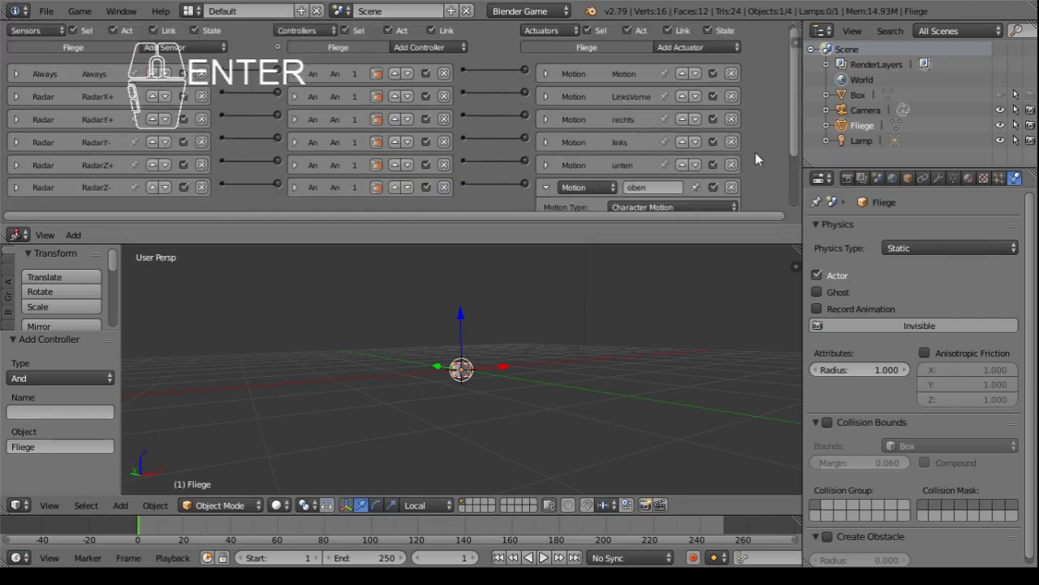
{"action": "left_click_drag", "start_coordinate": [794, 162], "coordinate": [786, 199]}
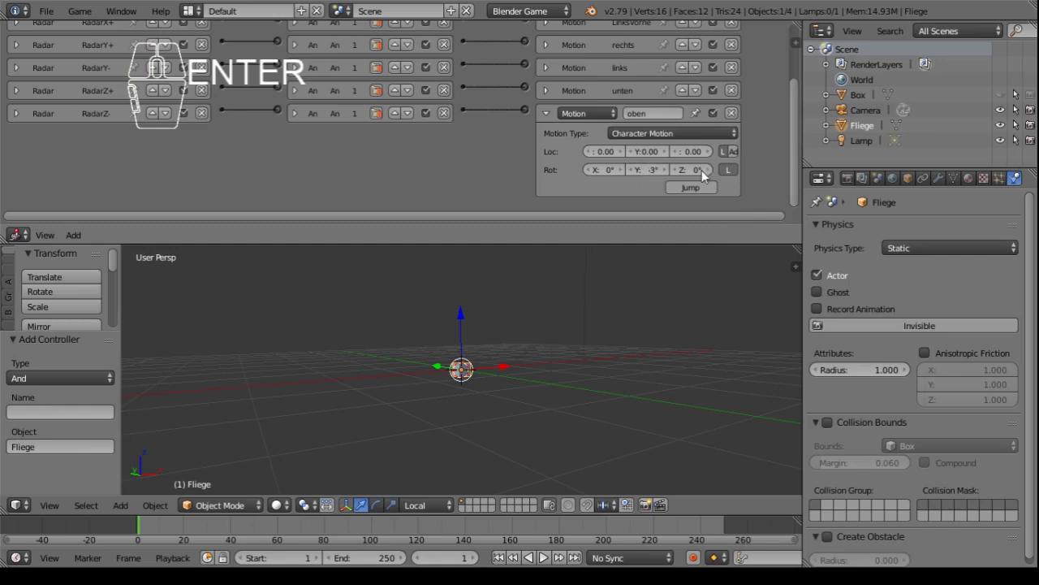
{"action": "left_click_drag", "start_coordinate": [793, 160], "coordinate": [794, 90]}
{"action": "left_click", "coordinate": [547, 192]}
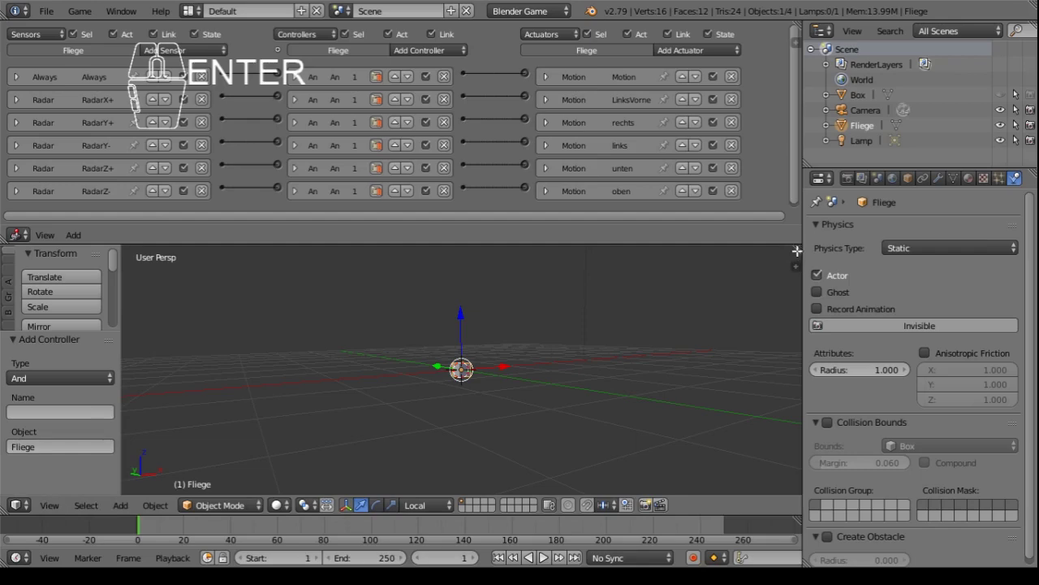
- Merge the logic editor area into the 3D view and duplicate Fliege with its logic
{"action": "left_click_drag", "start_coordinate": [797, 250], "coordinate": [786, 120]}
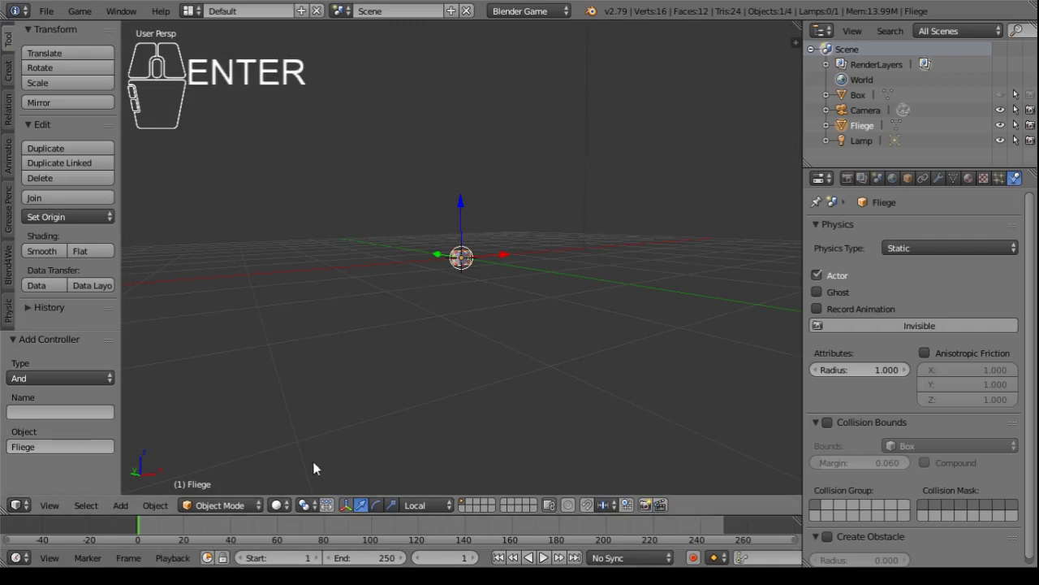
{"action": "middle_click_drag", "start_coordinate": [428, 305], "coordinate": [400, 356]}
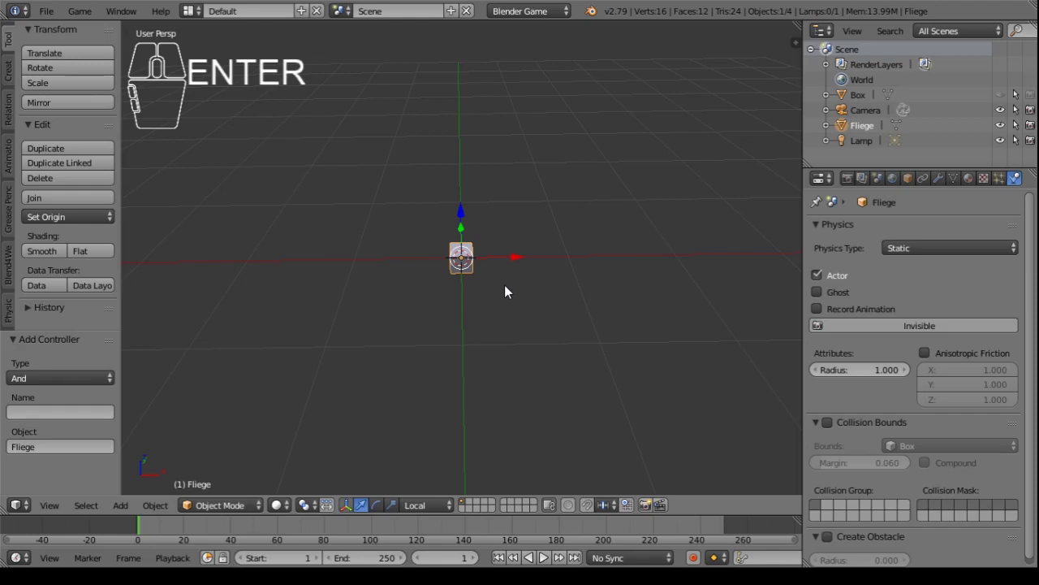
{"action": "key", "text": "space"}
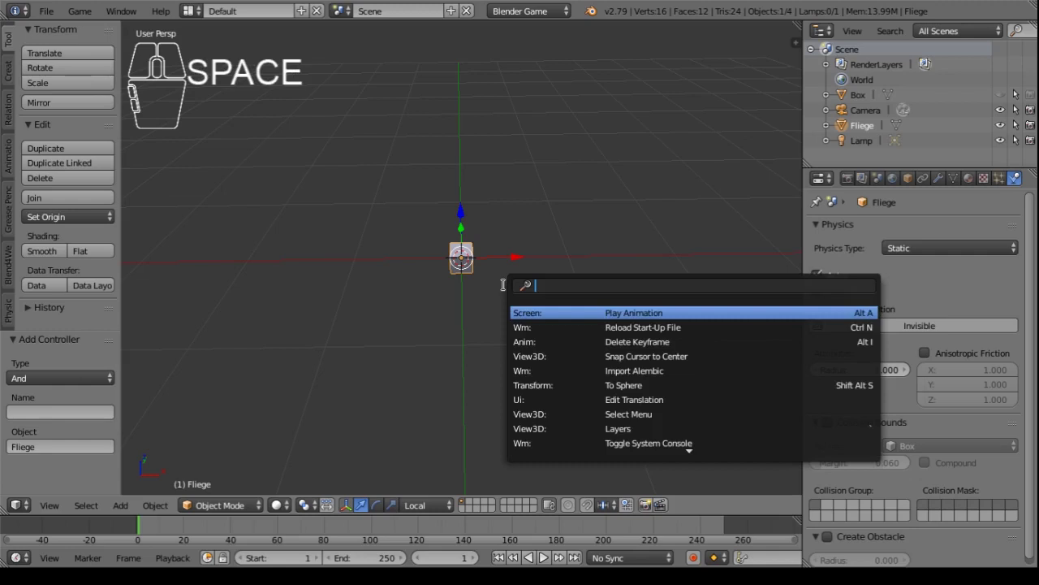
{"action": "type", "text": "dup"}
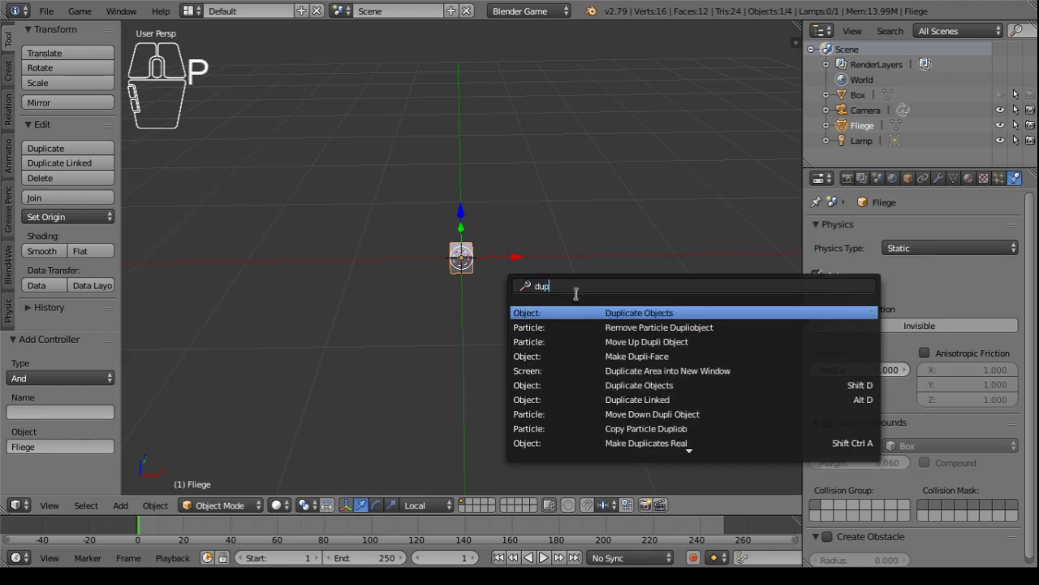
{"action": "left_click", "coordinate": [674, 315]}
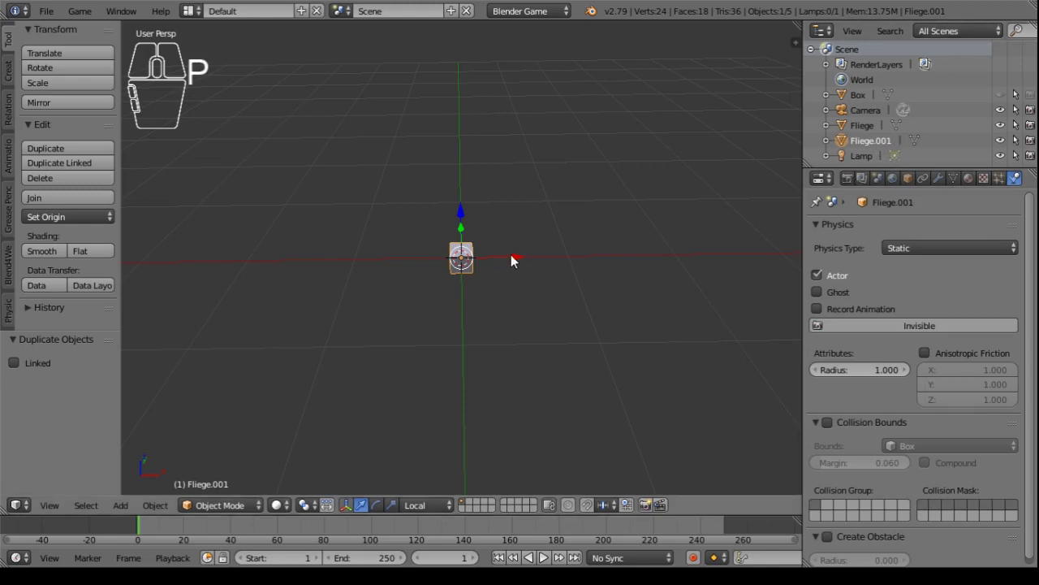
- Move the duplicate about 0.775 along X and the original Fliege about -1.068 along X to separate them
{"action": "left_click_drag", "start_coordinate": [511, 254], "coordinate": [593, 256]}
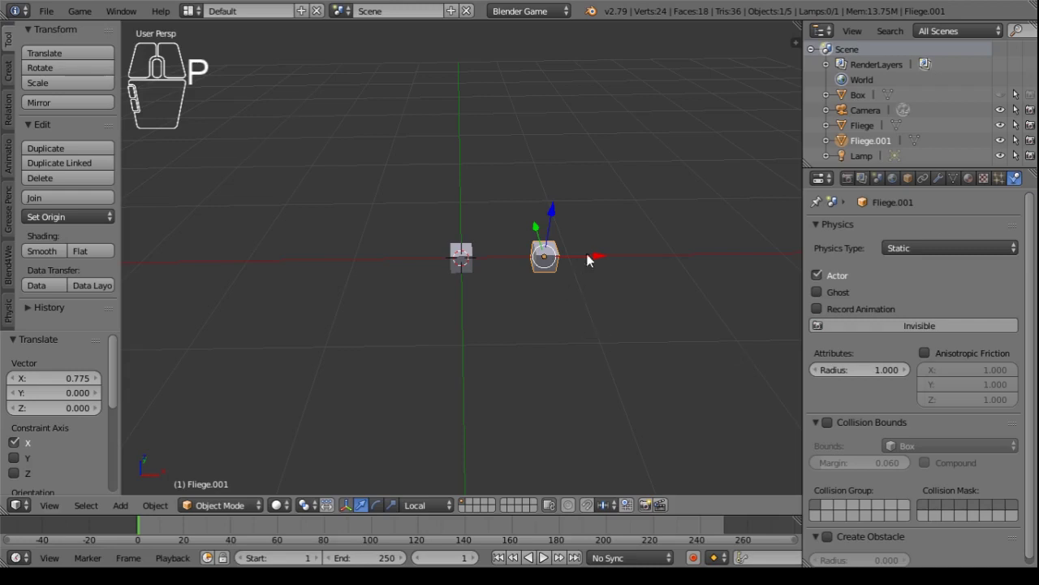
{"action": "right_click", "coordinate": [468, 258]}
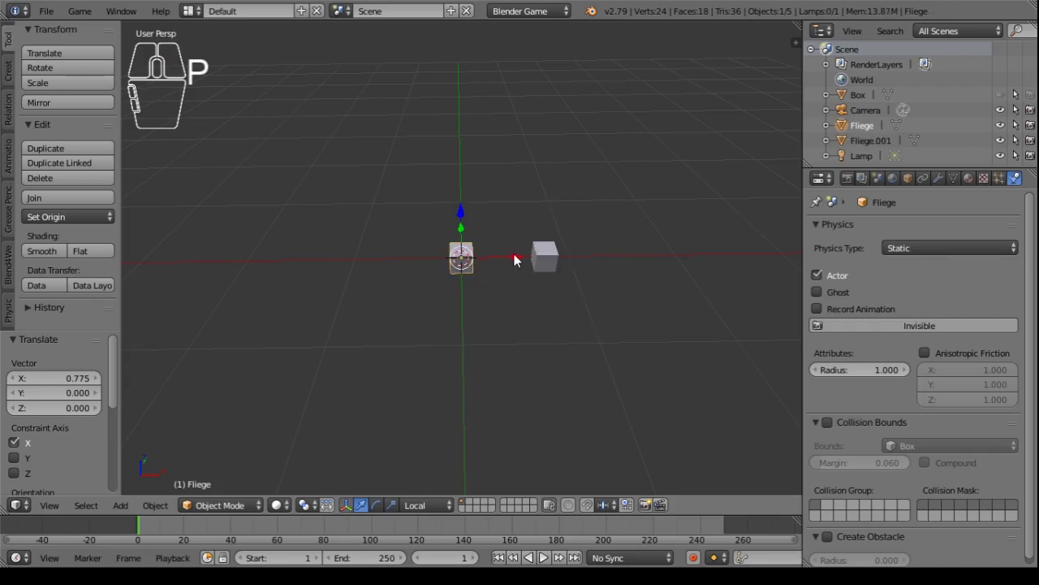
{"action": "left_click_drag", "start_coordinate": [514, 260], "coordinate": [400, 274]}
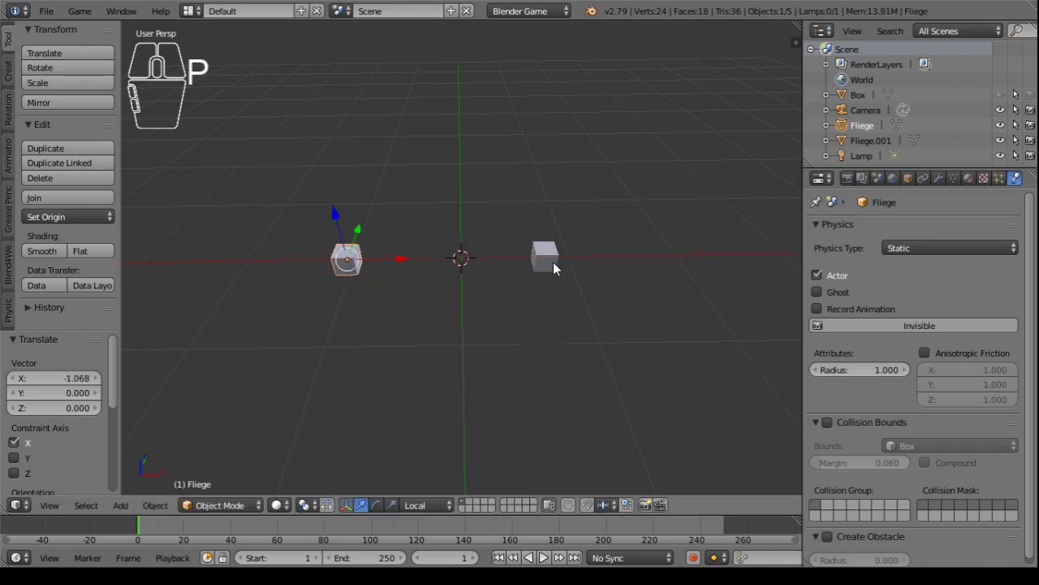
- Set the Z rotation of the duplicated Fliege to 180° so that it faces the original
{"action": "right_click", "coordinate": [553, 263]}
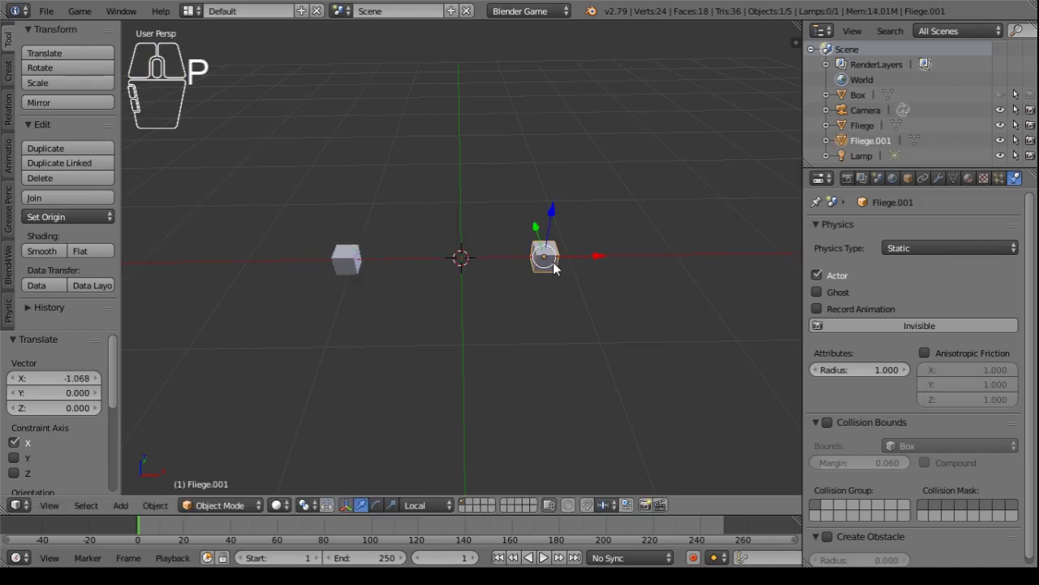
{"action": "left_click", "coordinate": [908, 177]}
{"action": "left_click", "coordinate": [919, 365]}
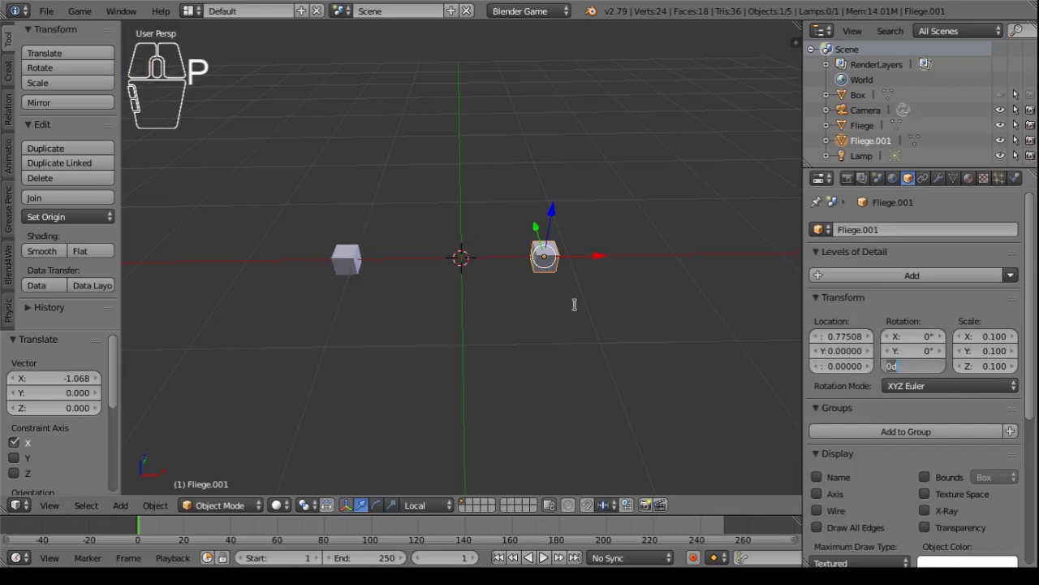
{"action": "type", "text": "180"}
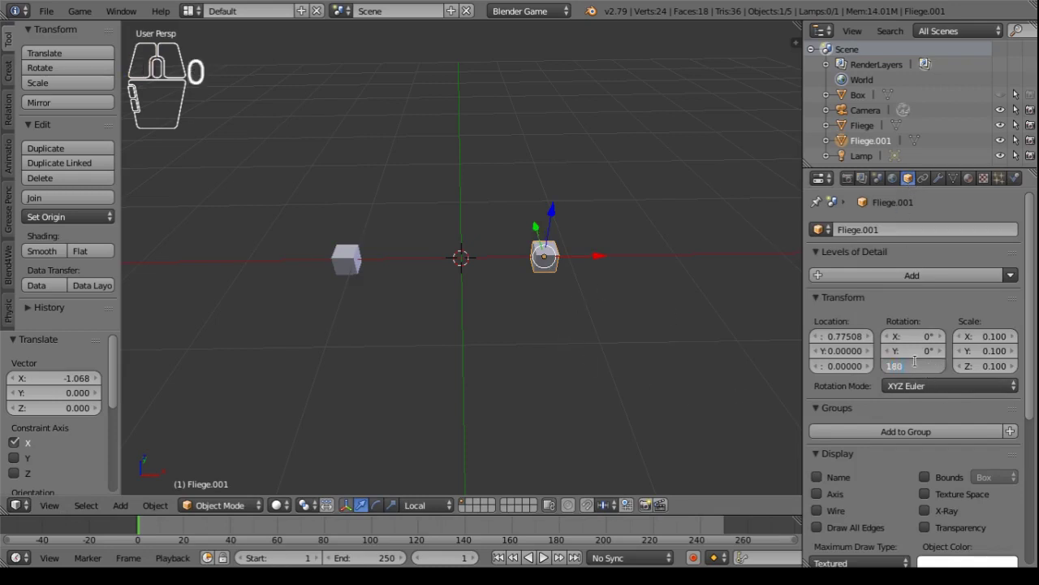
{"action": "key", "text": "Return"}
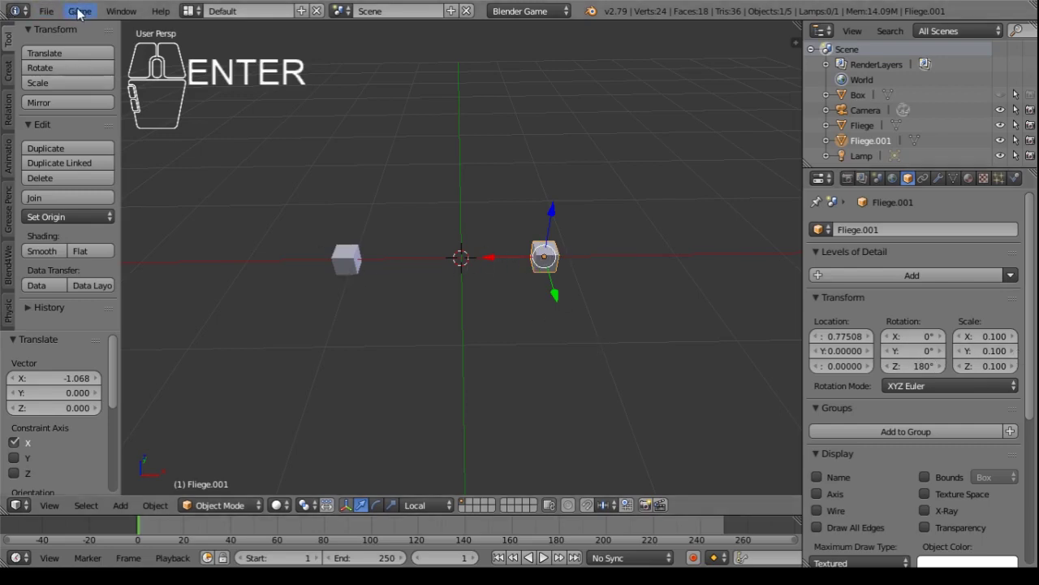
- Run the game from an elevated view to watch how both cubes react to each other, and stop it
{"action": "middle_click_drag", "start_coordinate": [395, 321], "coordinate": [485, 336]}
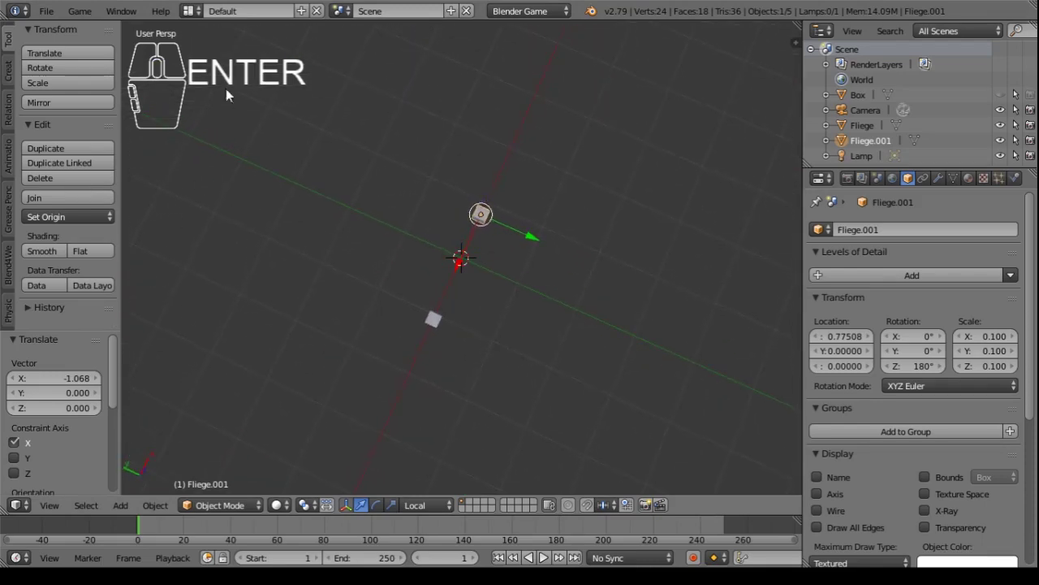
{"action": "left_click", "coordinate": [79, 12]}
{"action": "left_click", "coordinate": [130, 27]}
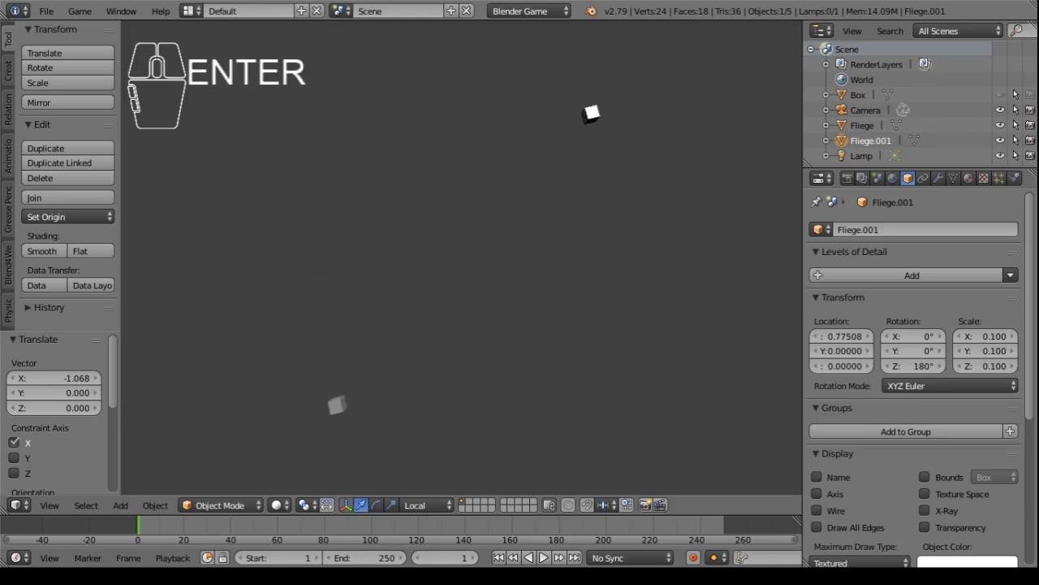
{"action": "key", "text": "Escape"}
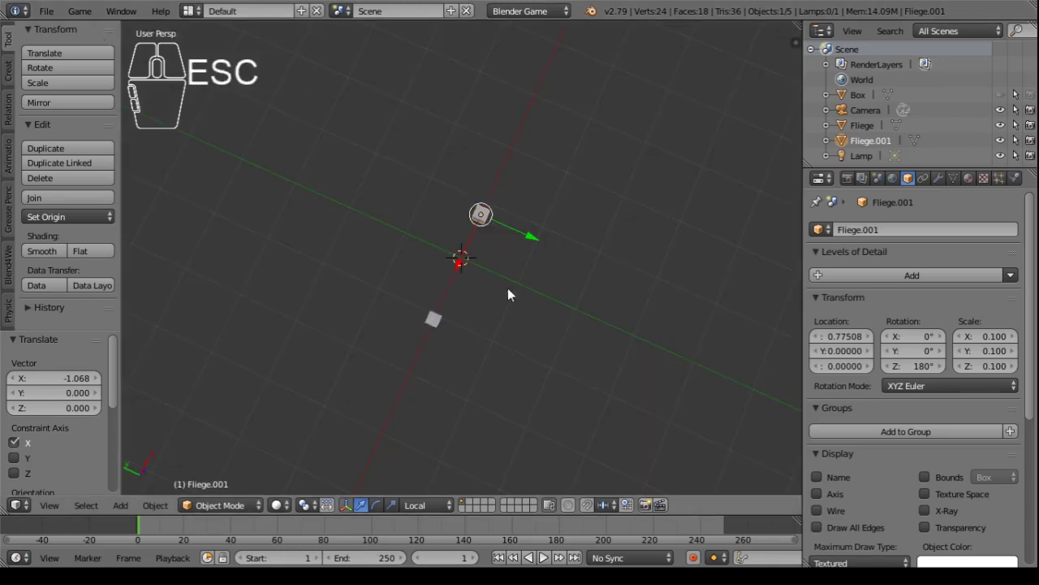
{"action": "middle_click_drag", "start_coordinate": [508, 328], "coordinate": [383, 258]}
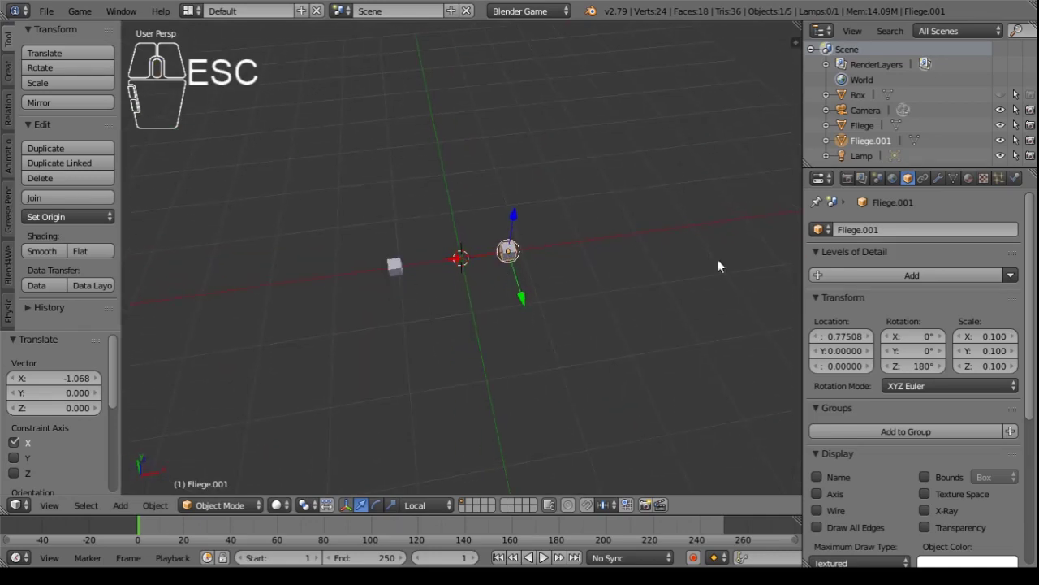
- Set the Z rotation of Fliege.001 to 0°
{"action": "left_click", "coordinate": [925, 366]}
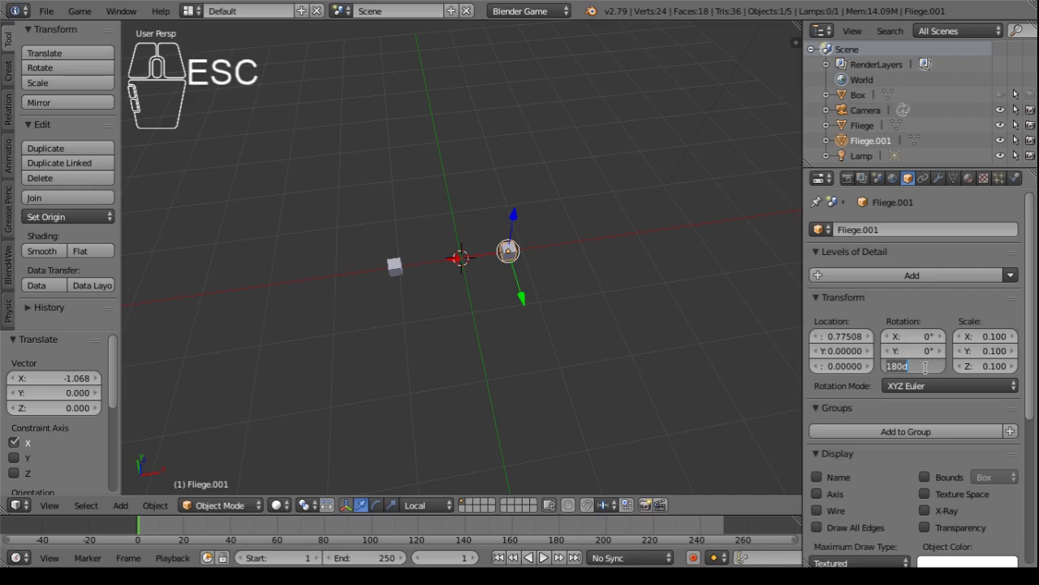
{"action": "type", "text": "0"}
{"action": "key", "text": "Return"}
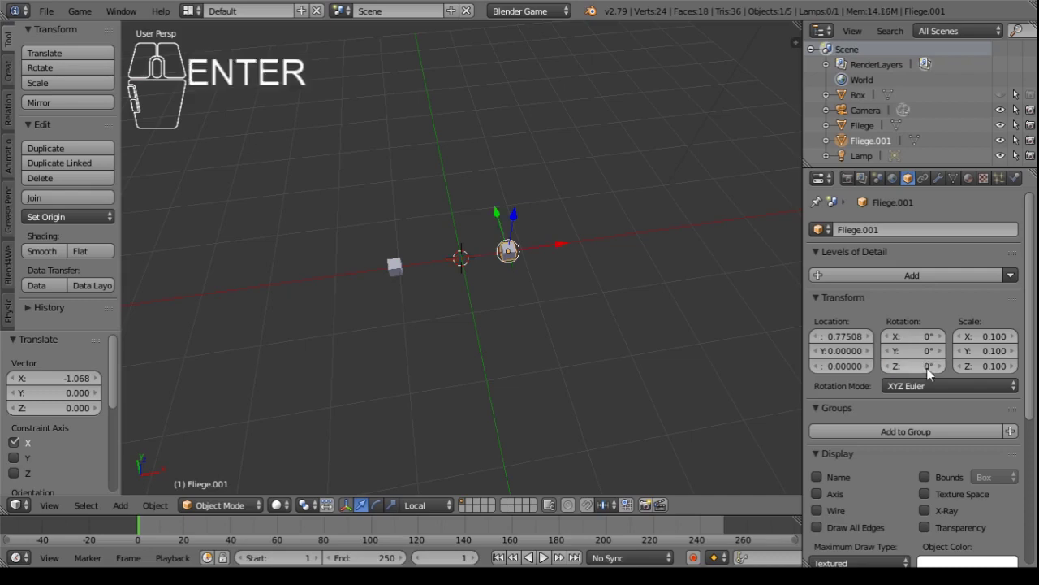
- Move the original Fliege beside its duplicate, to about X 0.773 and Y 0.302, and compare the orientation of both cubes
{"action": "right_click", "coordinate": [400, 265]}
{"action": "left_click_drag", "start_coordinate": [428, 258], "coordinate": [487, 217]}
{"action": "middle_click_drag", "start_coordinate": [487, 216], "coordinate": [532, 333]}
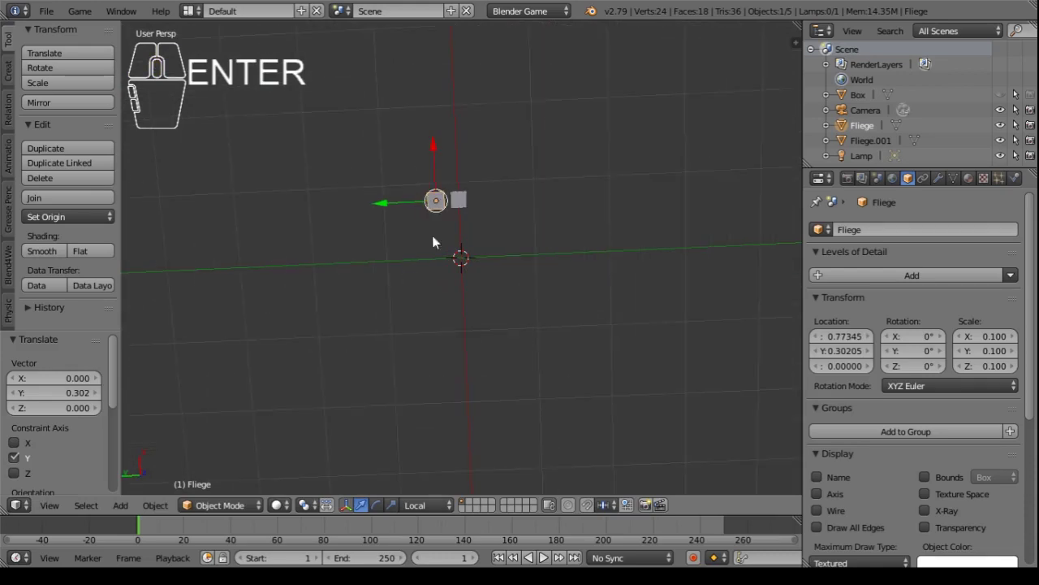
{"action": "right_click", "coordinate": [461, 200]}
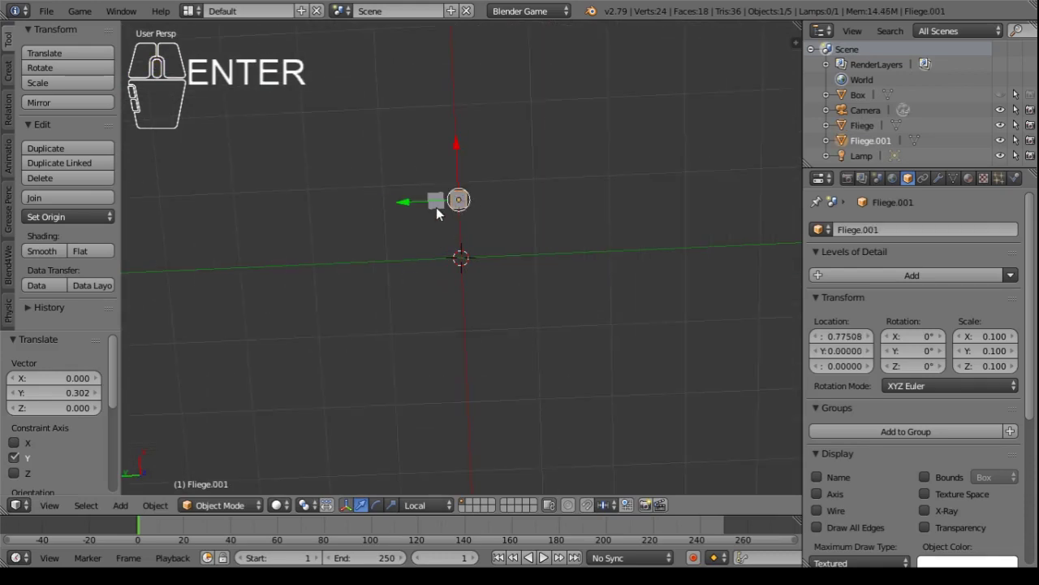
{"action": "right_click", "coordinate": [435, 209]}
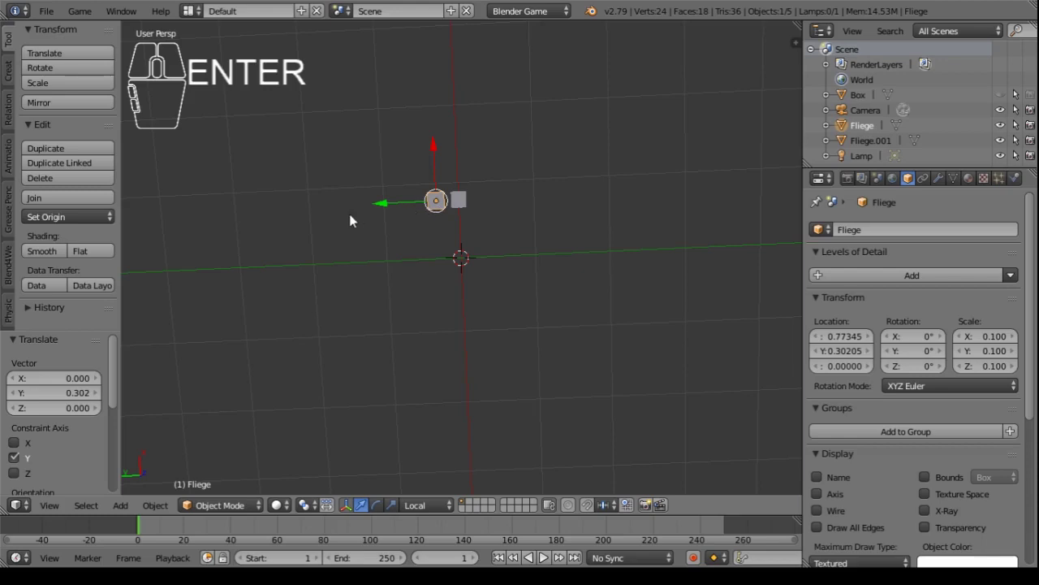
{"action": "right_click", "coordinate": [457, 201]}
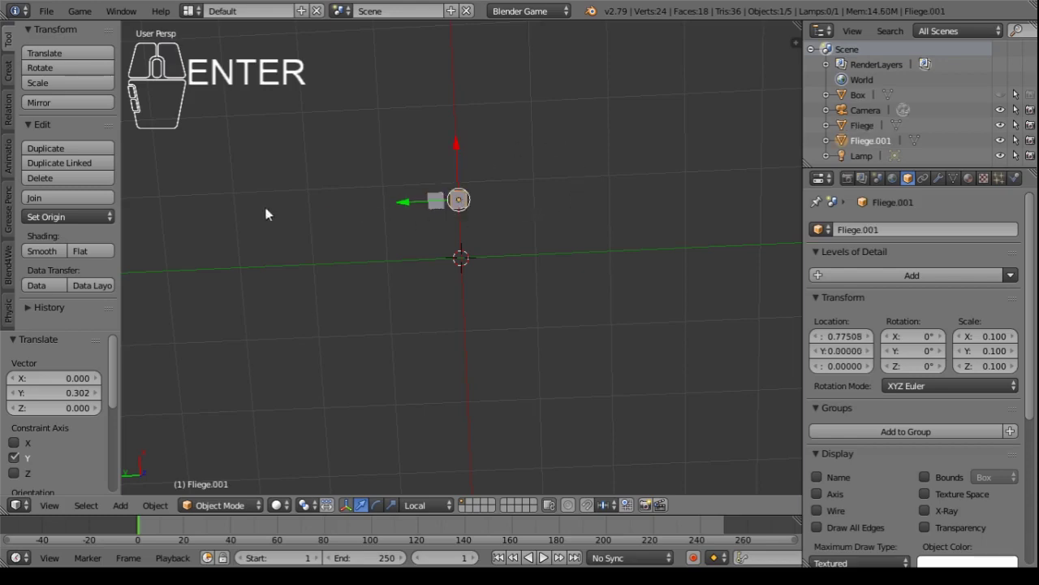
- Run the game from an angled view to watch the two side-by-side cubes, and stop it
{"action": "middle_click_drag", "start_coordinate": [268, 213], "coordinate": [504, 240]}
{"action": "middle_click_drag", "start_coordinate": [408, 293], "coordinate": [398, 268]}
{"action": "left_click", "coordinate": [80, 10]}
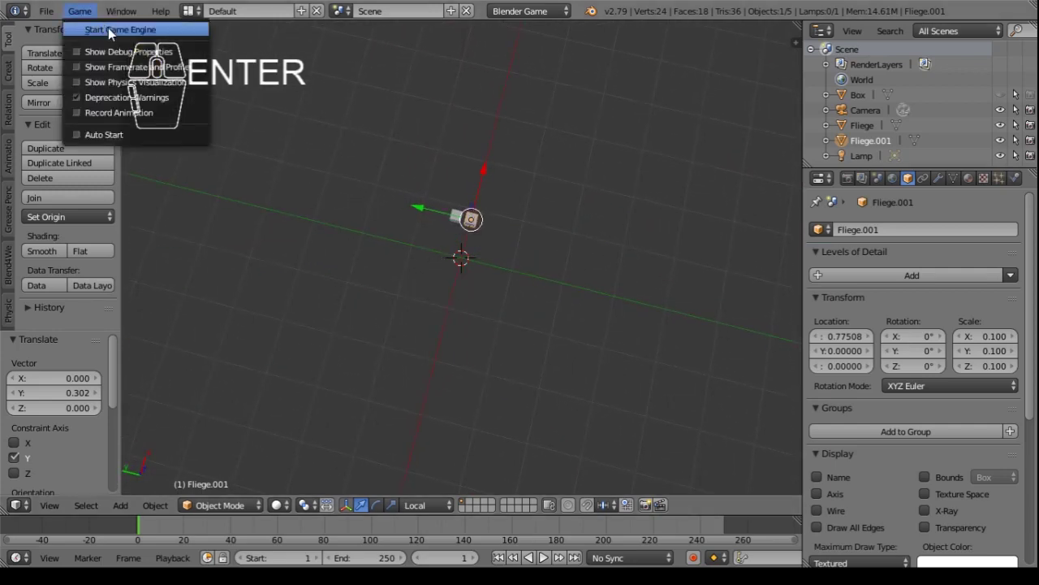
{"action": "left_click", "coordinate": [108, 28]}
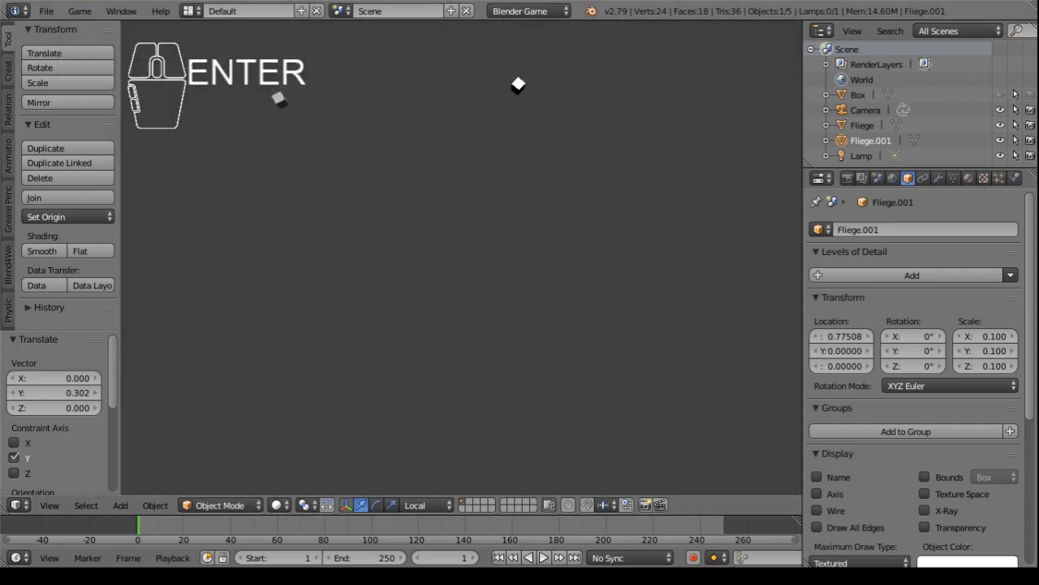
{"action": "key", "text": "Escape"}
- Move the original Fliege directly above its duplicate, to about Y -0.009 and Z 0.238
{"action": "mouse_move", "coordinate": [459, 257]}
{"action": "middle_mouse_down"}
{"action": "mouse_move", "coordinate": [375, 260]}
{"action": "mouse_move", "coordinate": [477, 260]}
{"action": "middle_mouse_up"}
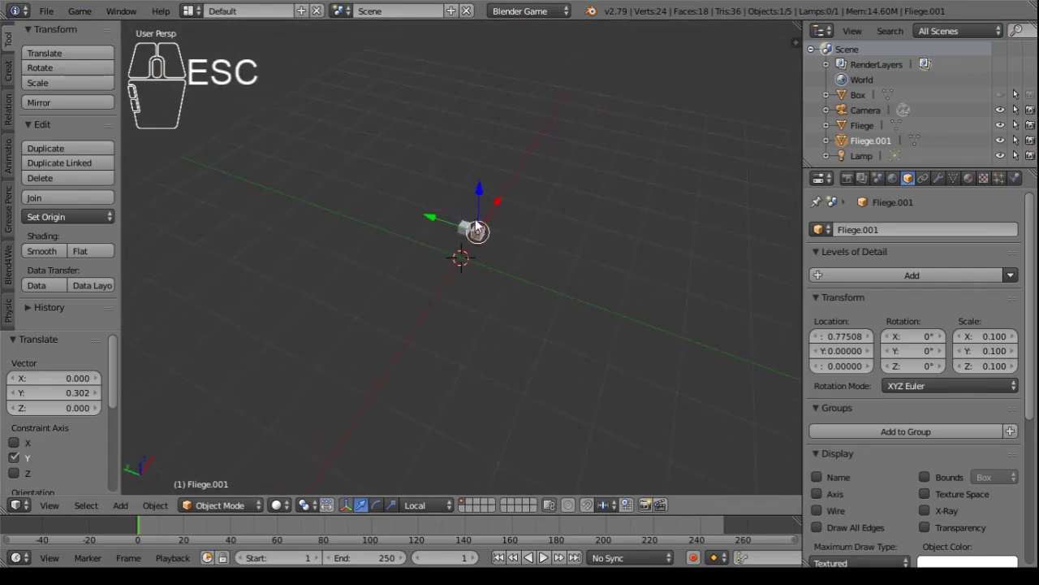
{"action": "right_click", "coordinate": [465, 235]}
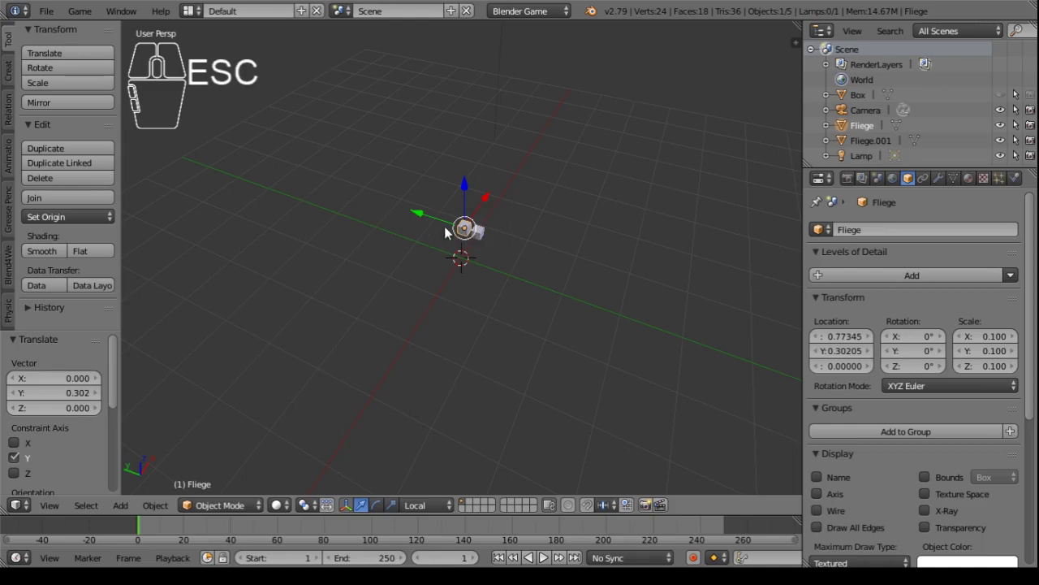
{"action": "left_click", "coordinate": [459, 203]}
{"action": "left_click_drag", "start_coordinate": [465, 198], "coordinate": [466, 185]}
{"action": "middle_click_drag", "start_coordinate": [355, 328], "coordinate": [663, 248]}
{"action": "left_click_drag", "start_coordinate": [602, 219], "coordinate": [549, 232]}
{"action": "middle_click_drag", "start_coordinate": [549, 231], "coordinate": [509, 306]}
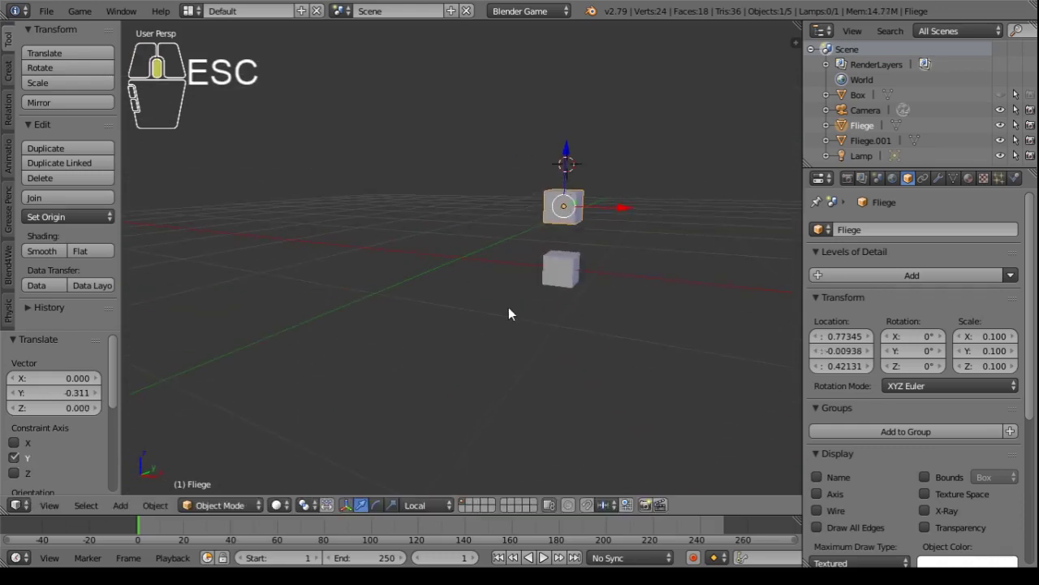
{"action": "left_click_drag", "start_coordinate": [567, 162], "coordinate": [575, 195]}
{"action": "middle_click_drag", "start_coordinate": [604, 299], "coordinate": [527, 329]}
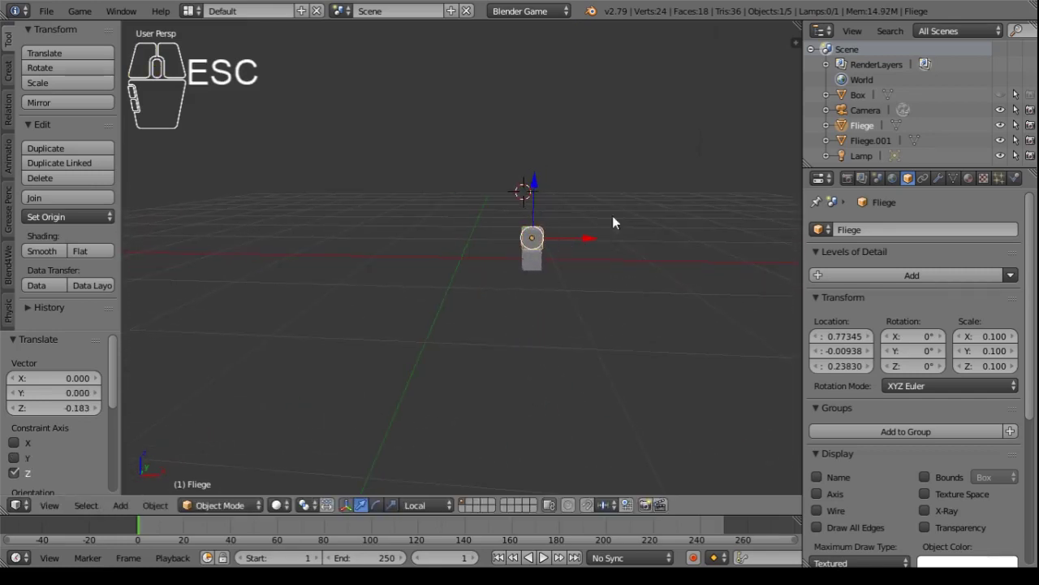
- Select Fliege.001, run the game to watch the two stacked cubes, and stop it
{"action": "right_click", "coordinate": [536, 258]}
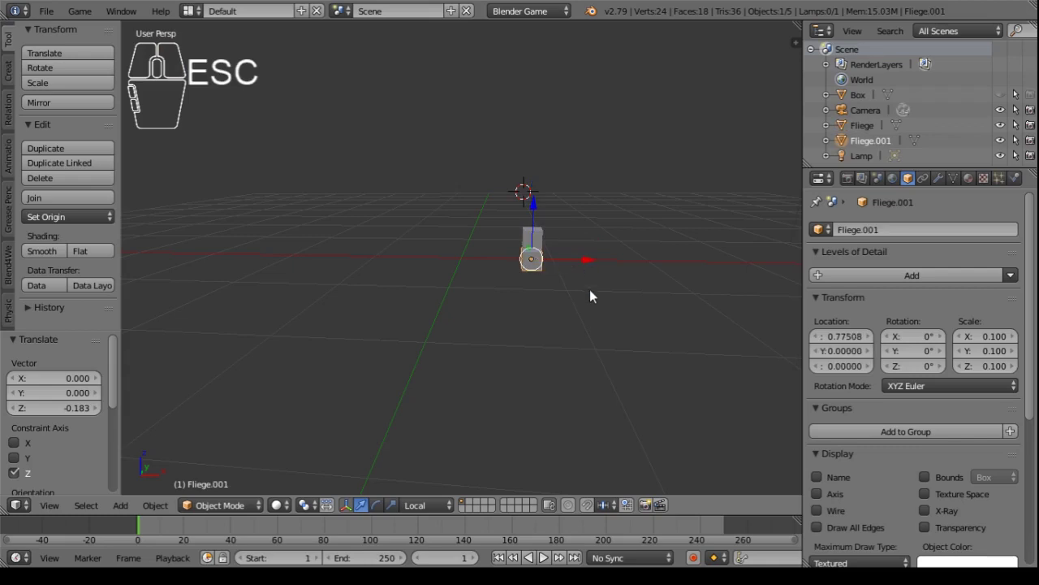
{"action": "left_click", "coordinate": [76, 12]}
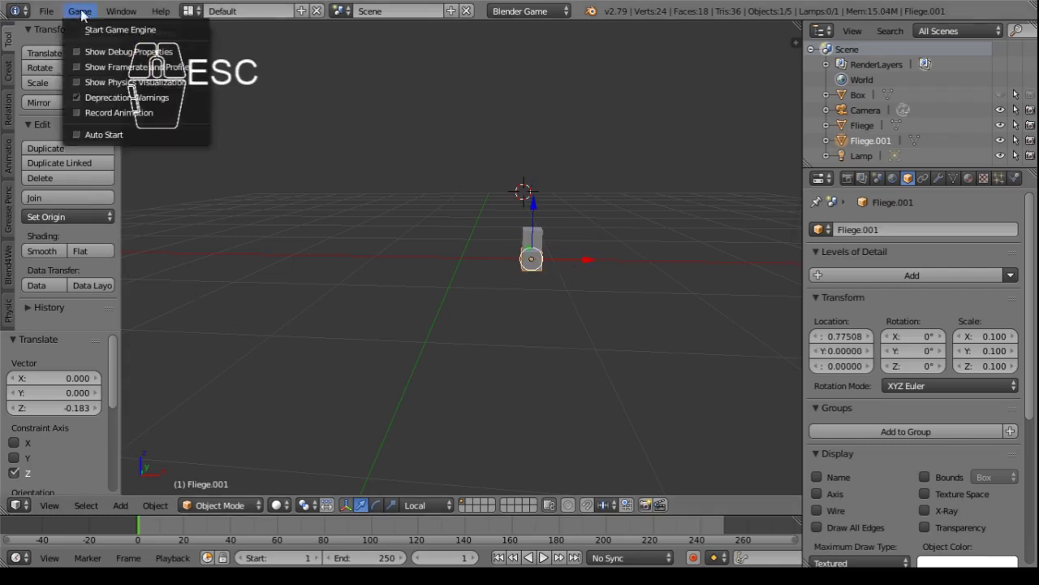
{"action": "left_click", "coordinate": [90, 29]}
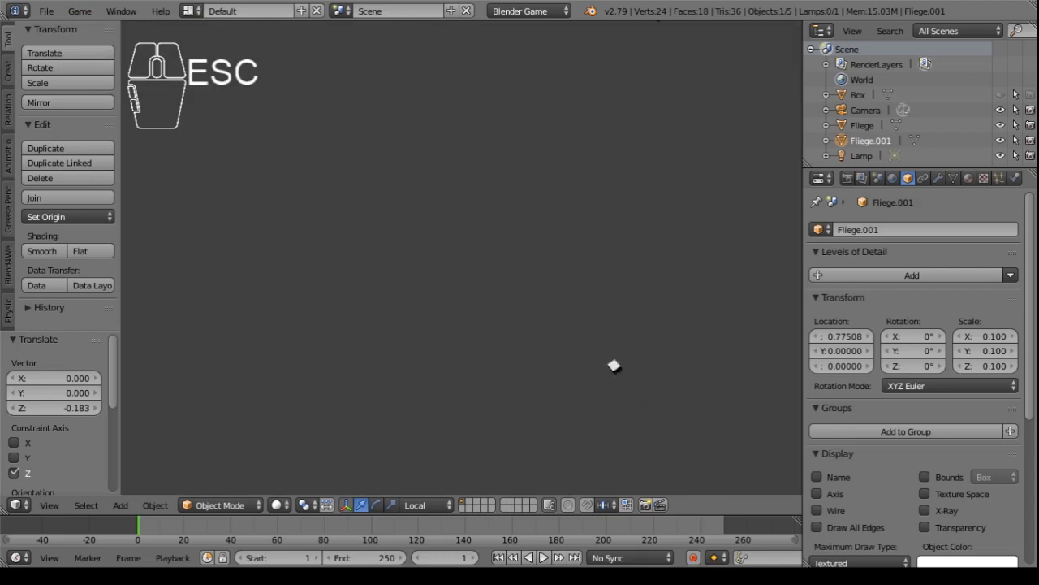
{"action": "key", "text": "Escape"}
- Duplicate the two stacked cubes together and move the copies about -0.286 along X
{"action": "middle_click_drag", "start_coordinate": [644, 259], "coordinate": [475, 257]}
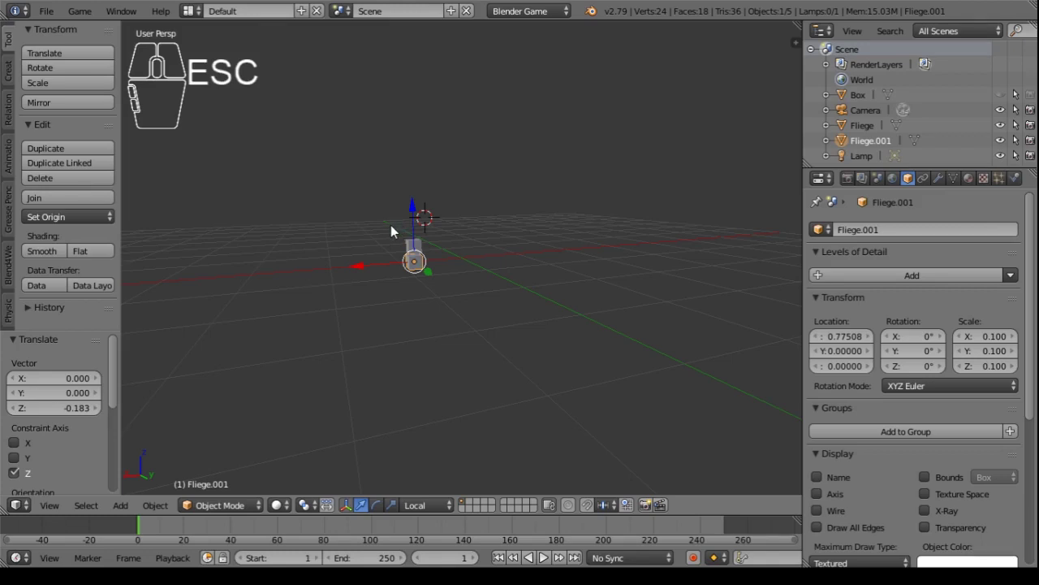
{"action": "key", "text": "b"}
{"action": "left_click_drag", "start_coordinate": [390, 224], "coordinate": [439, 290]}
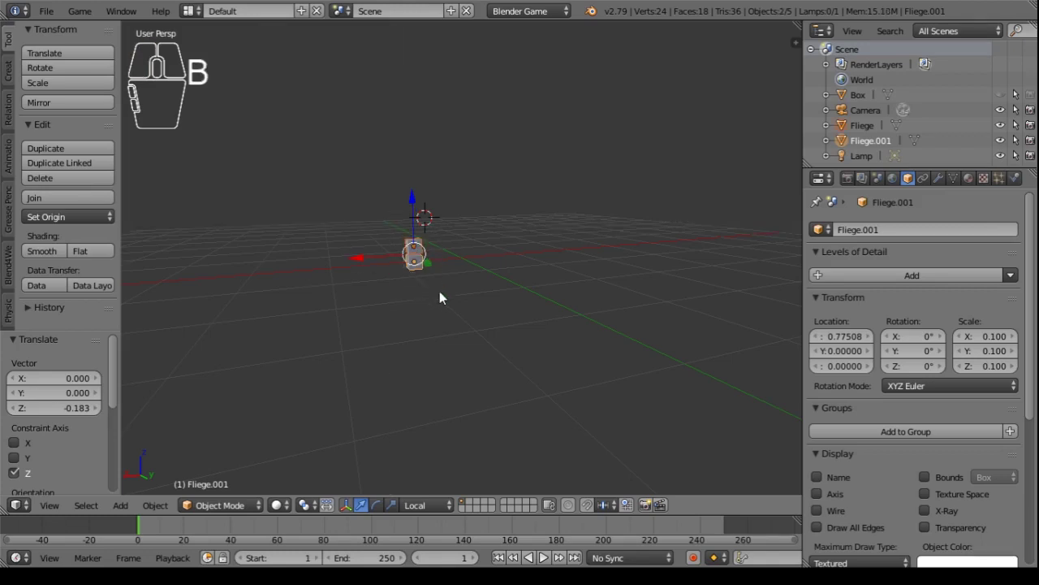
{"action": "mouse_move", "coordinate": [540, 276]}
{"action": "middle_mouse_down"}
{"action": "mouse_move", "coordinate": [431, 285]}
{"action": "mouse_move", "coordinate": [533, 272]}
{"action": "middle_mouse_up"}
{"action": "key", "text": "space"}
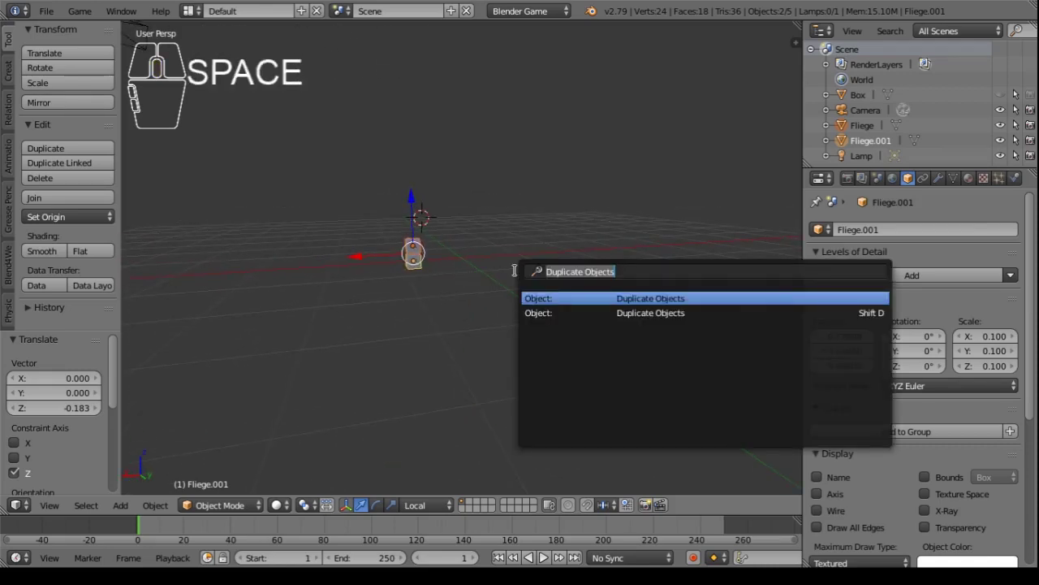
{"action": "key", "text": "Return"}
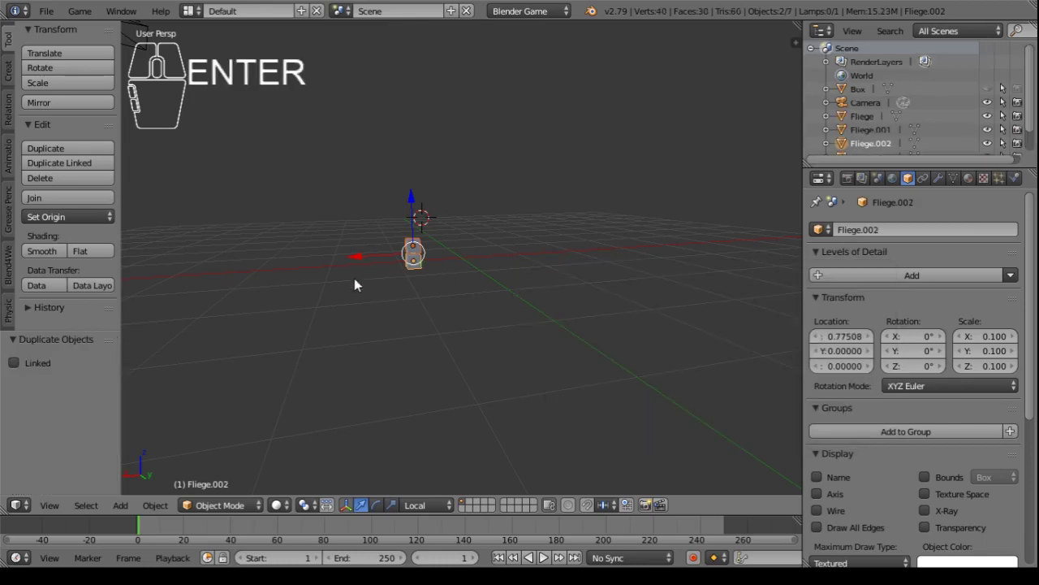
{"action": "middle_click_drag", "start_coordinate": [363, 254], "coordinate": [380, 252]}
{"action": "left_click", "coordinate": [380, 252]}
- Duplicate all four cubes together and move the copies about 0.308 along Y
{"action": "key", "text": "b"}
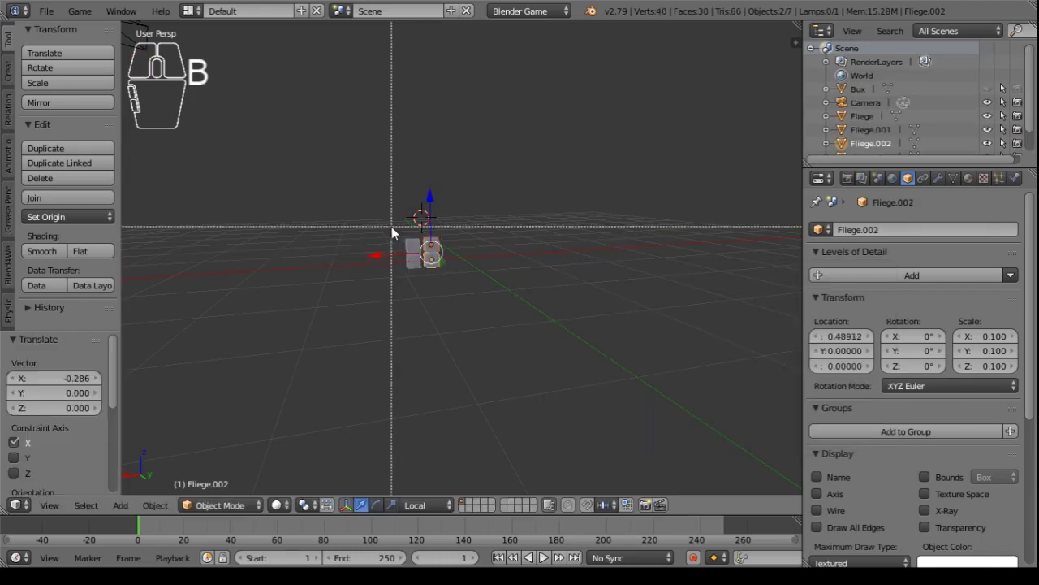
{"action": "left_click_drag", "start_coordinate": [391, 227], "coordinate": [457, 279]}
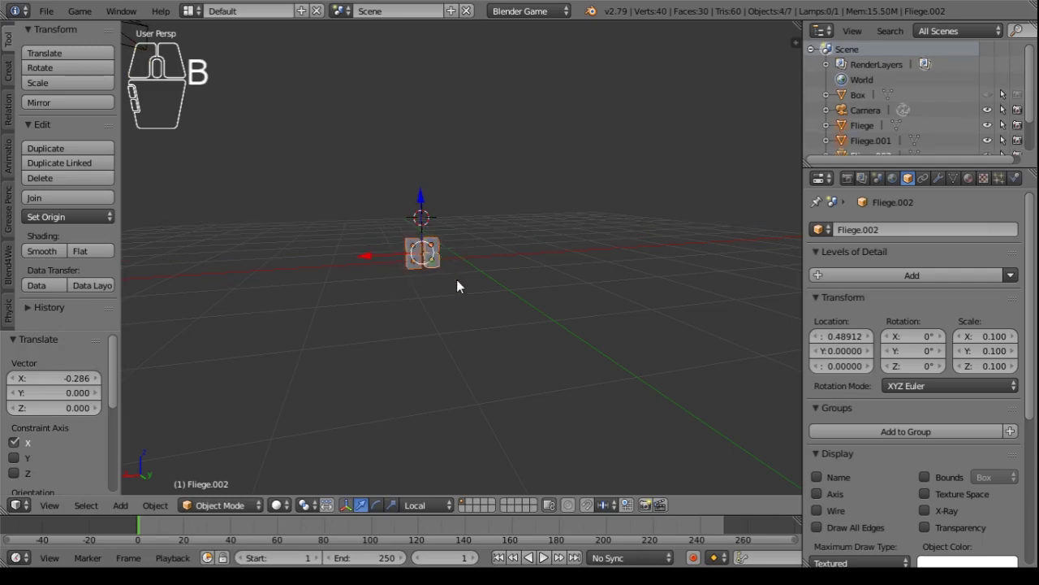
{"action": "key", "text": "space"}
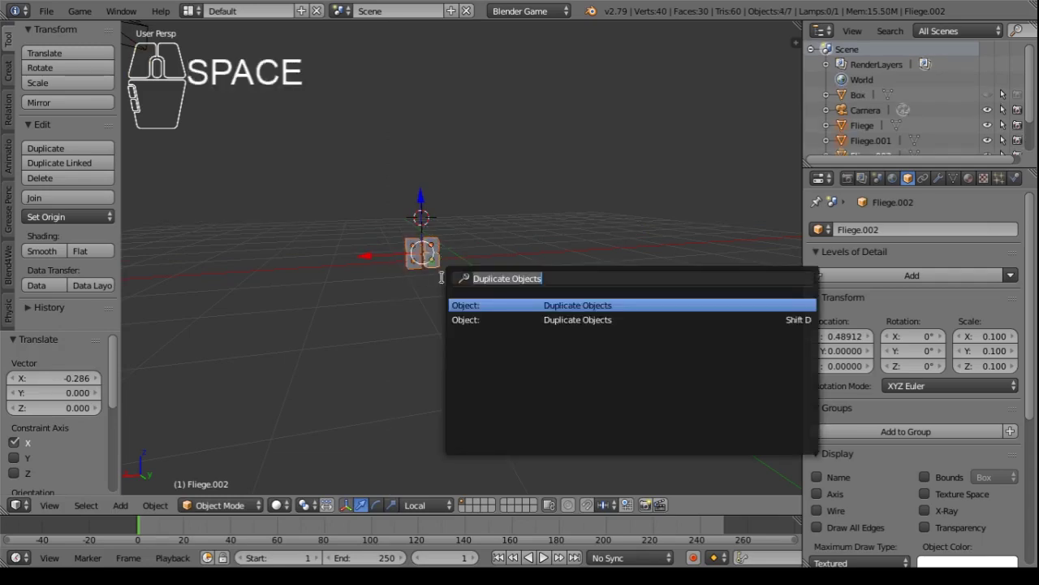
{"action": "key", "text": "Return"}
{"action": "middle_click_drag", "start_coordinate": [419, 295], "coordinate": [483, 264]}
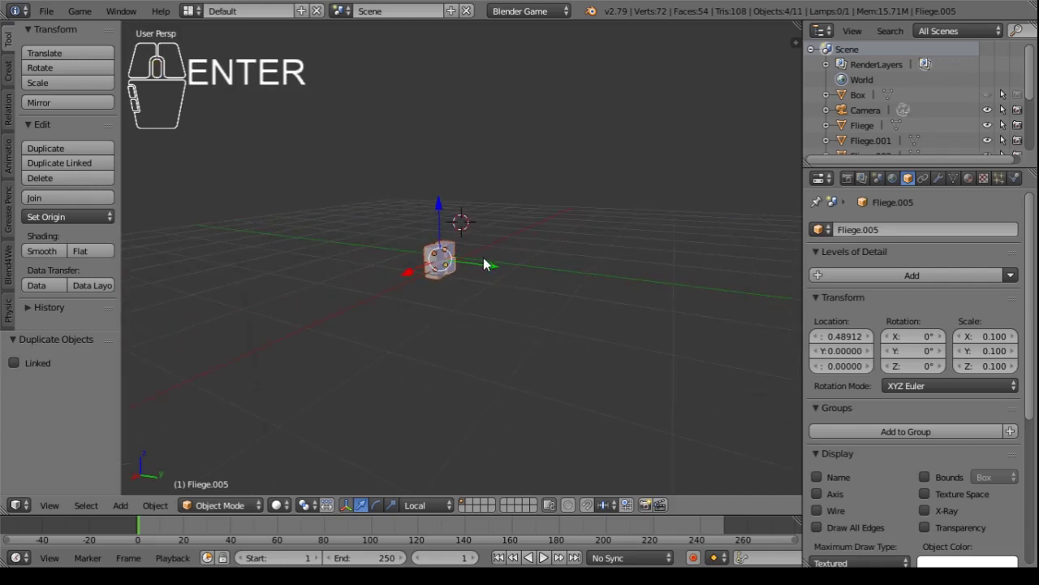
{"action": "left_click_drag", "start_coordinate": [481, 263], "coordinate": [498, 265]}
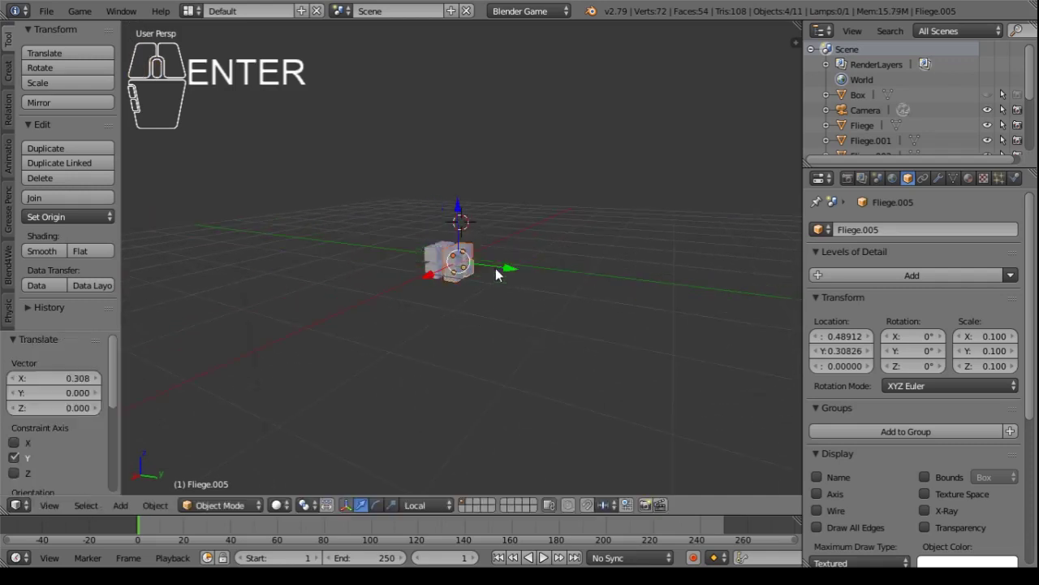
- Duplicate all eight cubes together and move the copies along X until the active copy sits at about X 1.062
{"action": "middle_click_drag", "start_coordinate": [417, 325], "coordinate": [449, 336]}
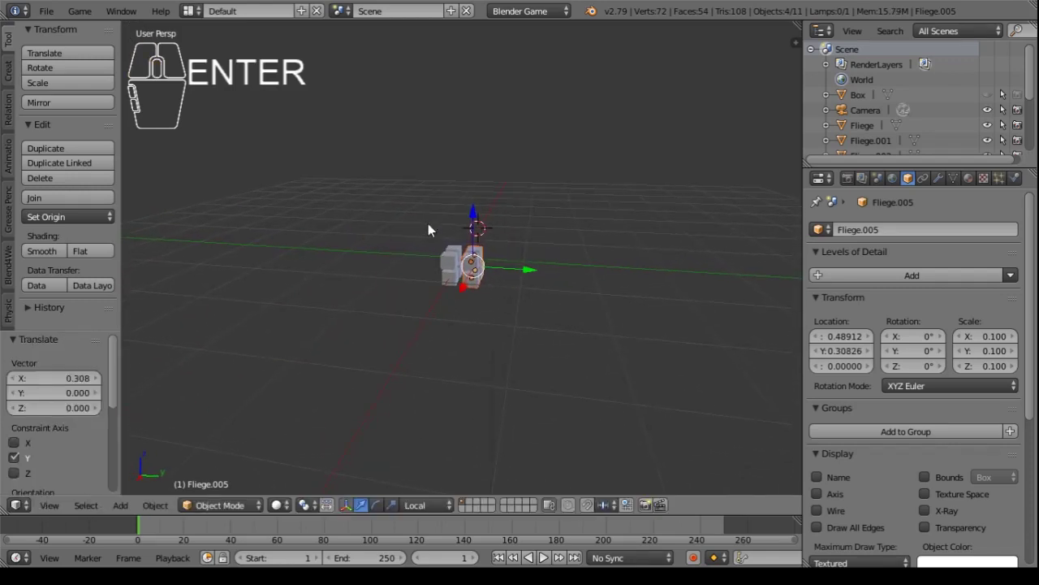
{"action": "key", "text": "b"}
{"action": "left_click_drag", "start_coordinate": [427, 227], "coordinate": [528, 312]}
{"action": "middle_click_drag", "start_coordinate": [527, 312], "coordinate": [397, 316]}
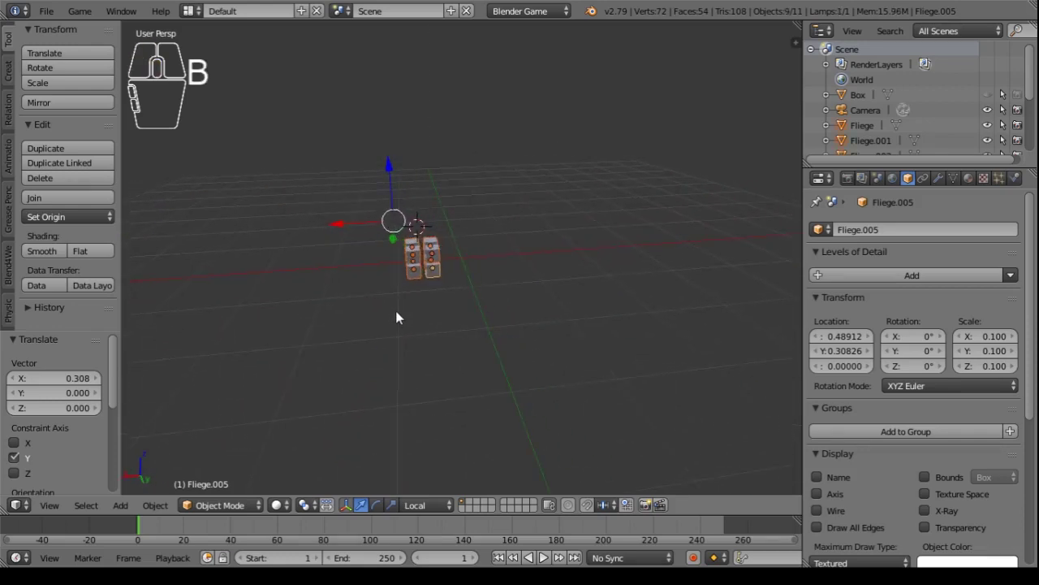
{"action": "key", "text": "space"}
{"action": "left_click", "coordinate": [493, 337]}
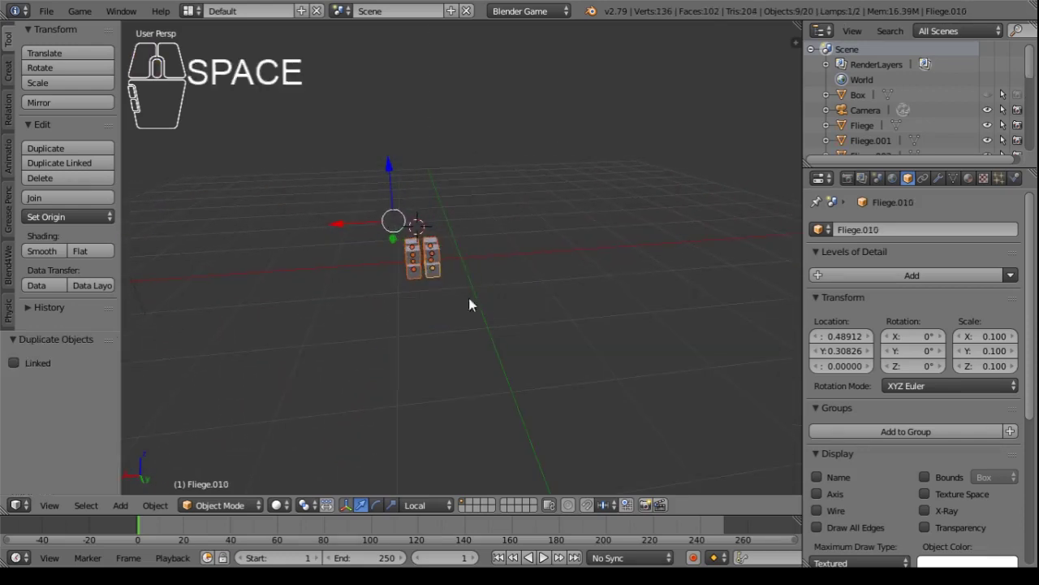
{"action": "left_click_drag", "start_coordinate": [348, 219], "coordinate": [373, 228]}
{"action": "left_click", "coordinate": [388, 314]}
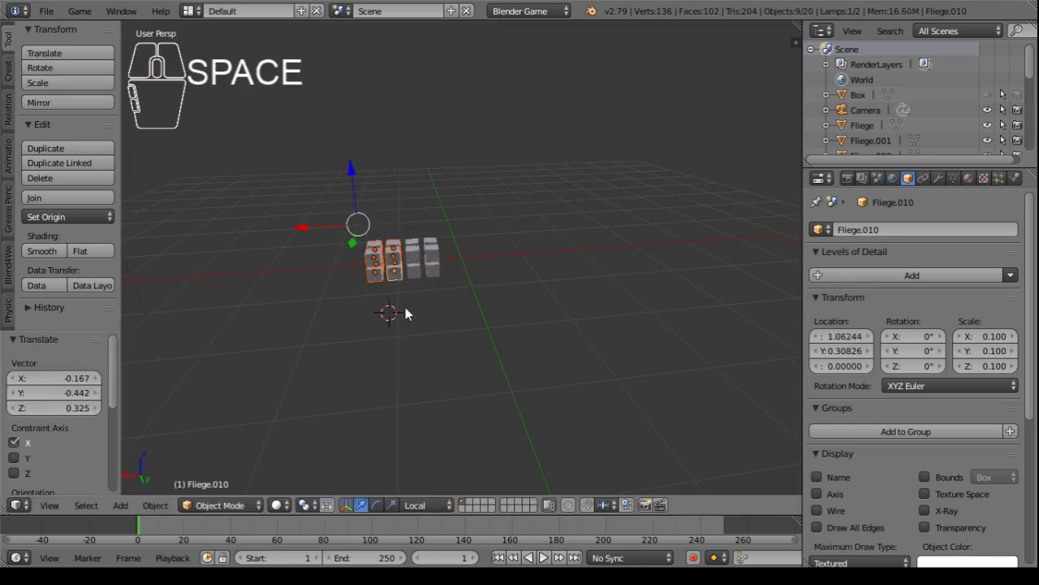
- Duplicate the complete double row of sixteen cubes and move the copies about -0.606 along Y
{"action": "middle_click_drag", "start_coordinate": [412, 299], "coordinate": [548, 304]}
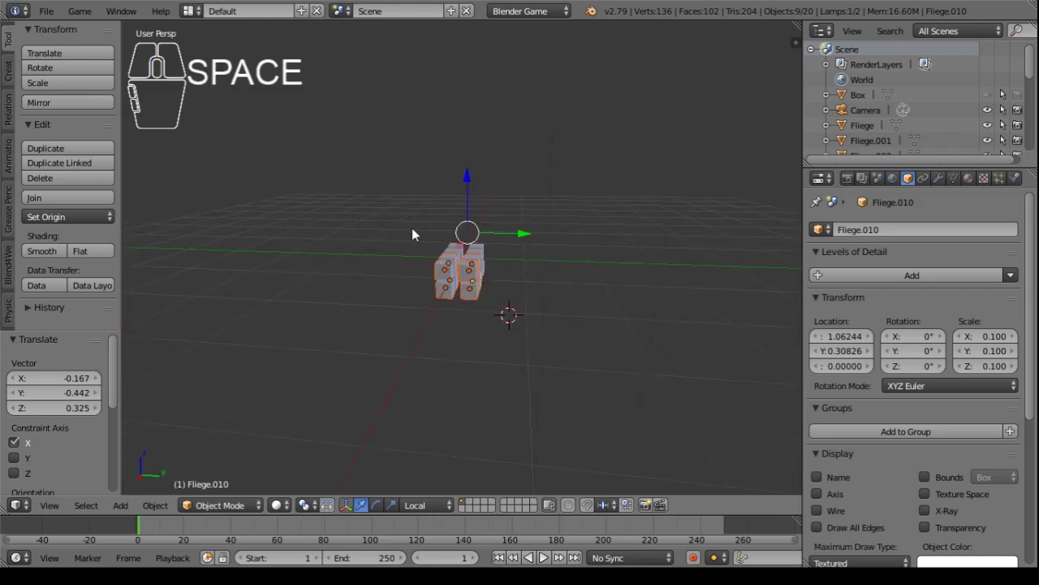
{"action": "middle_click_drag", "start_coordinate": [415, 232], "coordinate": [429, 297]}
{"action": "key", "text": "b"}
{"action": "left_click_drag", "start_coordinate": [408, 245], "coordinate": [553, 384]}
{"action": "key", "text": "space"}
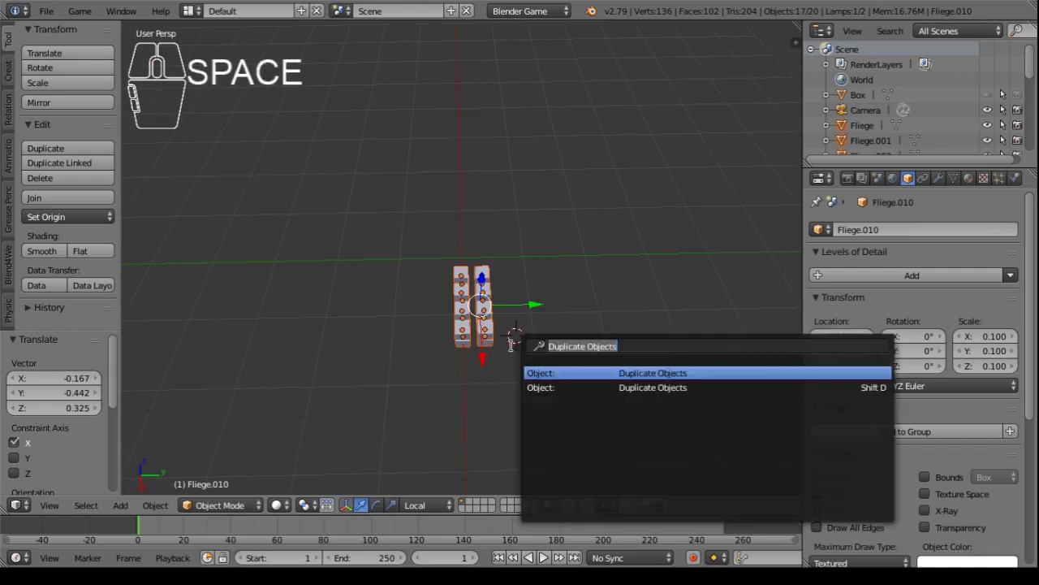
{"action": "key", "text": "Return"}
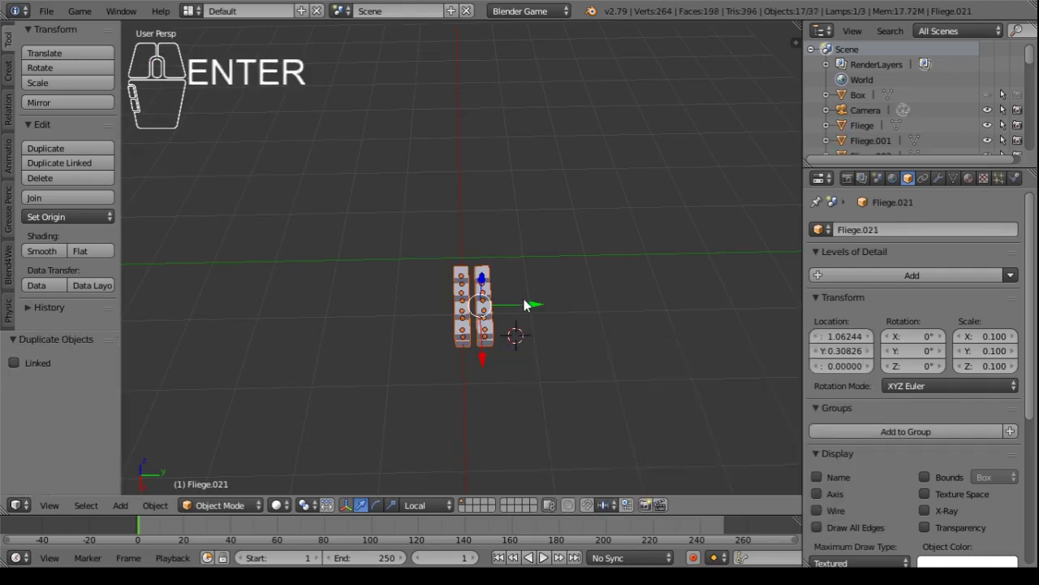
{"action": "left_click_drag", "start_coordinate": [529, 305], "coordinate": [482, 308]}
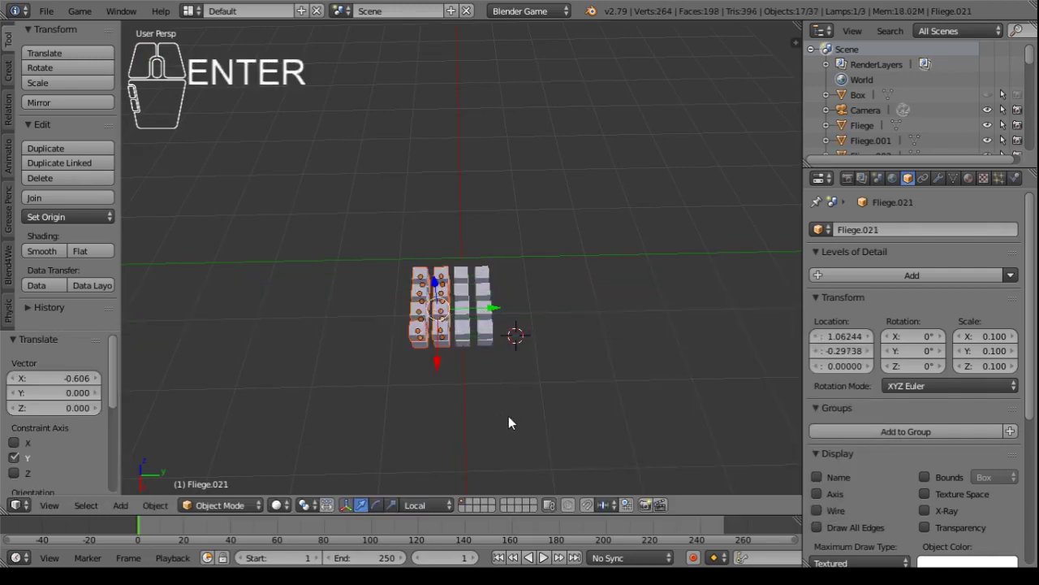
- Select the whole block of cubes and raise it about 0.096 along Z
{"action": "middle_click_drag", "start_coordinate": [508, 415], "coordinate": [501, 375]}
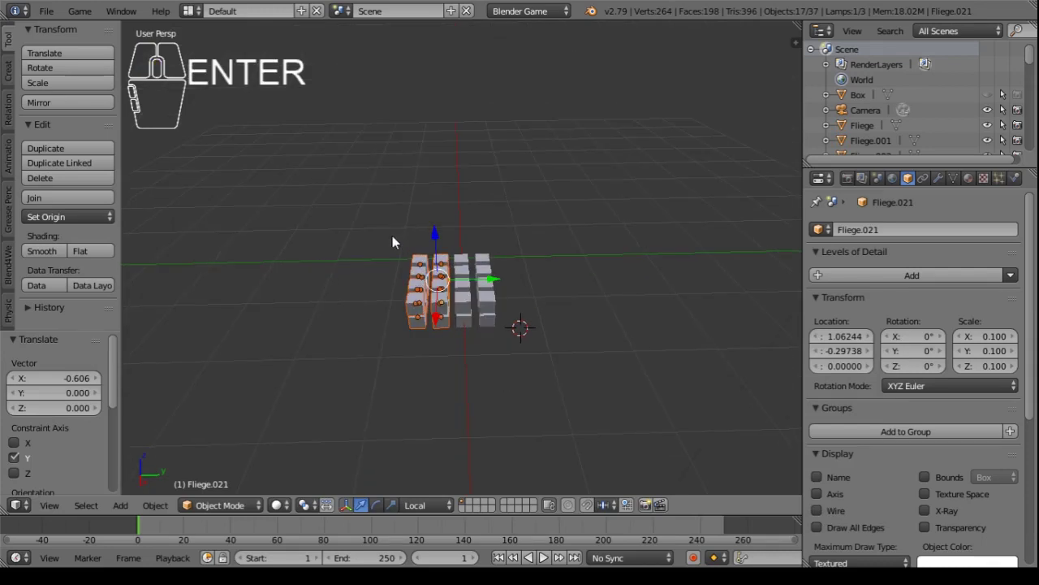
{"action": "key", "text": "b"}
{"action": "left_click_drag", "start_coordinate": [392, 235], "coordinate": [527, 357]}
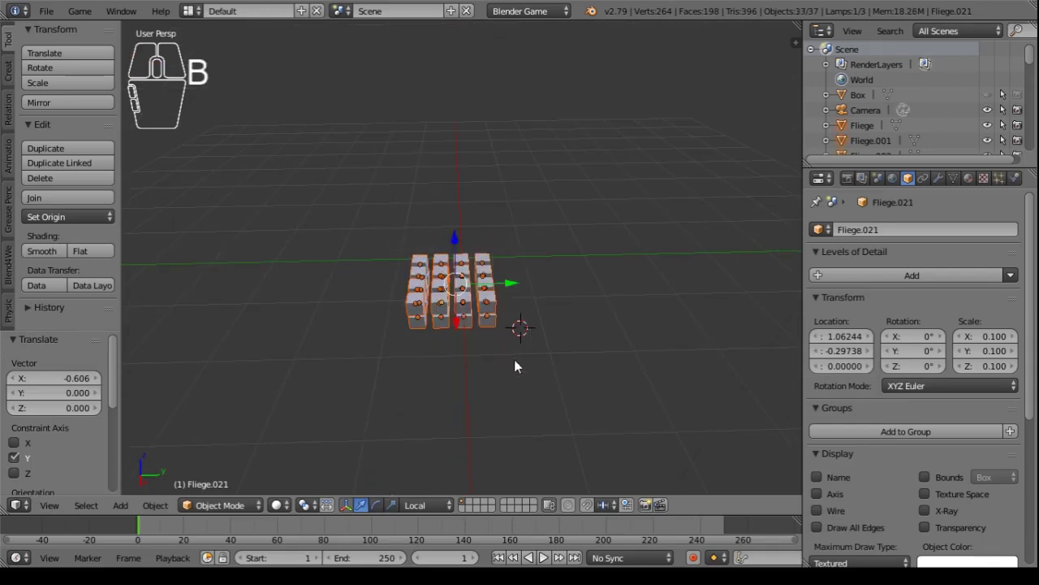
{"action": "middle_click_drag", "start_coordinate": [513, 360], "coordinate": [426, 290]}
{"action": "mouse_move", "coordinate": [415, 226]}
{"action": "left_mouse_down"}
{"action": "mouse_move", "coordinate": [417, 184]}
{"action": "mouse_move", "coordinate": [422, 218]}
{"action": "left_mouse_up"}
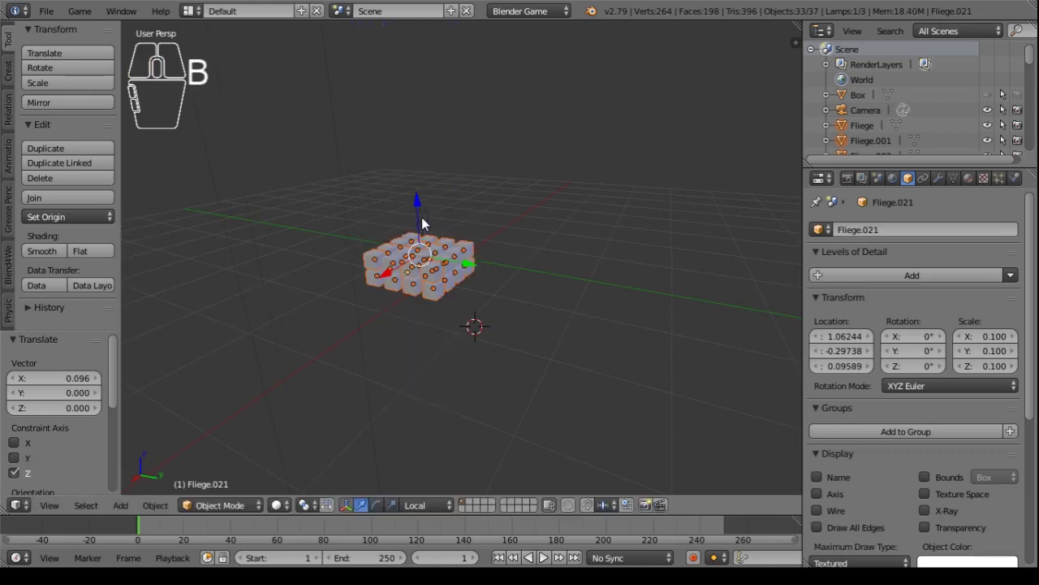
- Duplicate the whole block of cubes and move the copies up about 0.515 along Z
{"action": "key", "text": "space"}
{"action": "key", "text": "Return"}
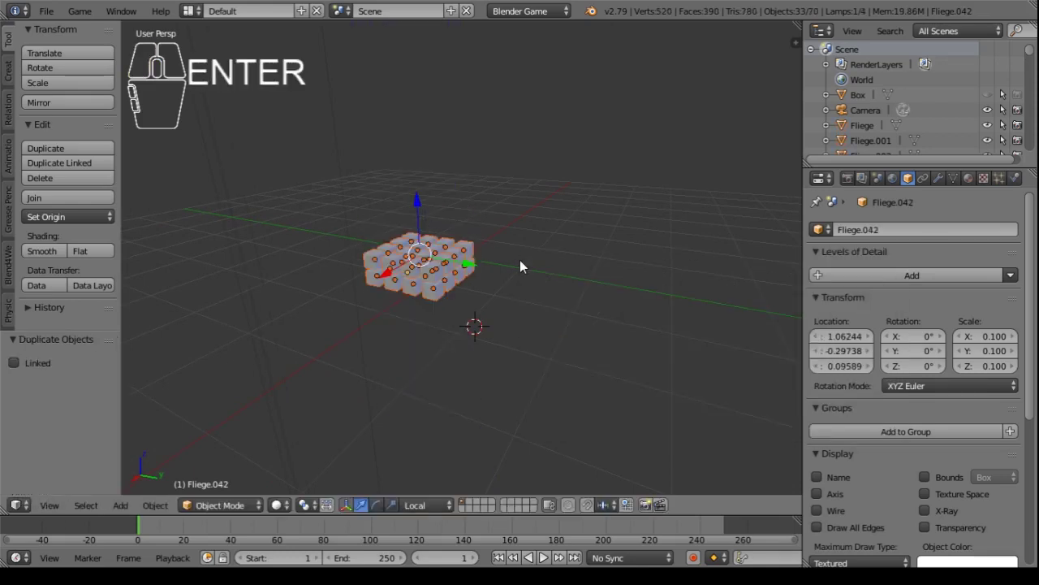
{"action": "left_click_drag", "start_coordinate": [418, 212], "coordinate": [406, 186]}
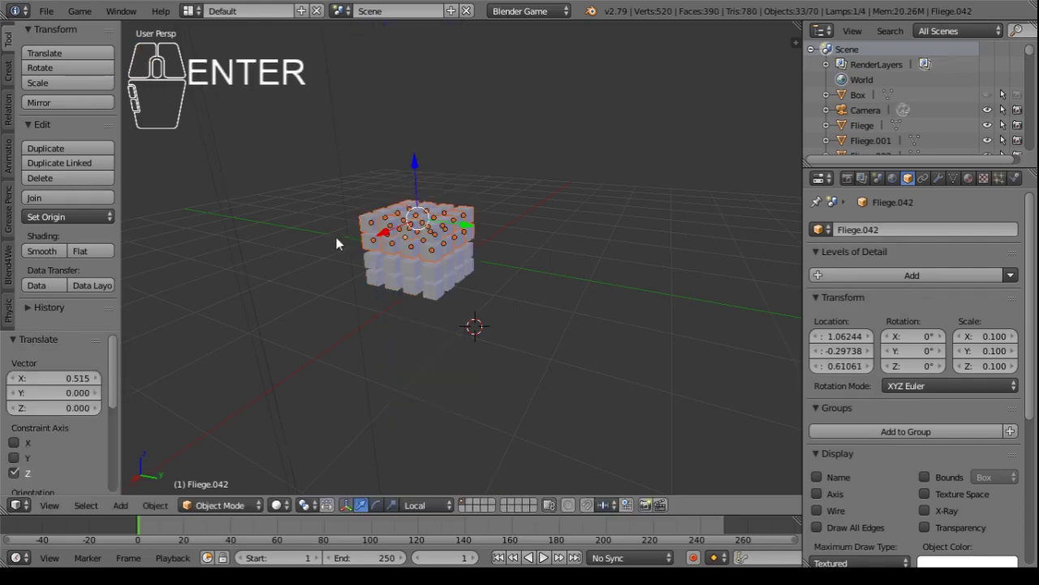
- Enlarge the Outliner and bring the lamp entries at the end of its object list into view
{"action": "middle_click_drag", "start_coordinate": [336, 241], "coordinate": [641, 193]}
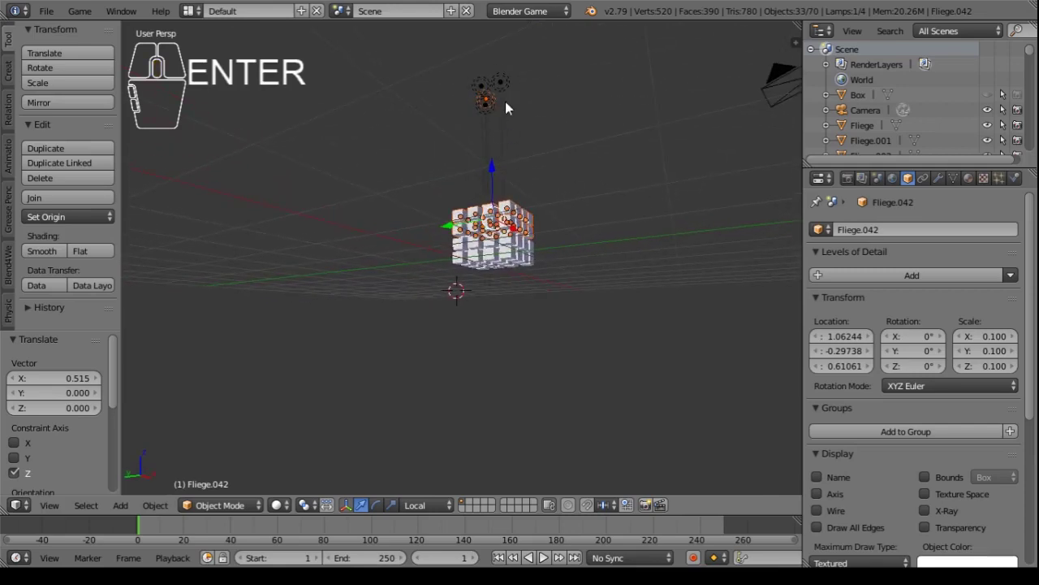
{"action": "left_click_drag", "start_coordinate": [906, 167], "coordinate": [905, 391]}
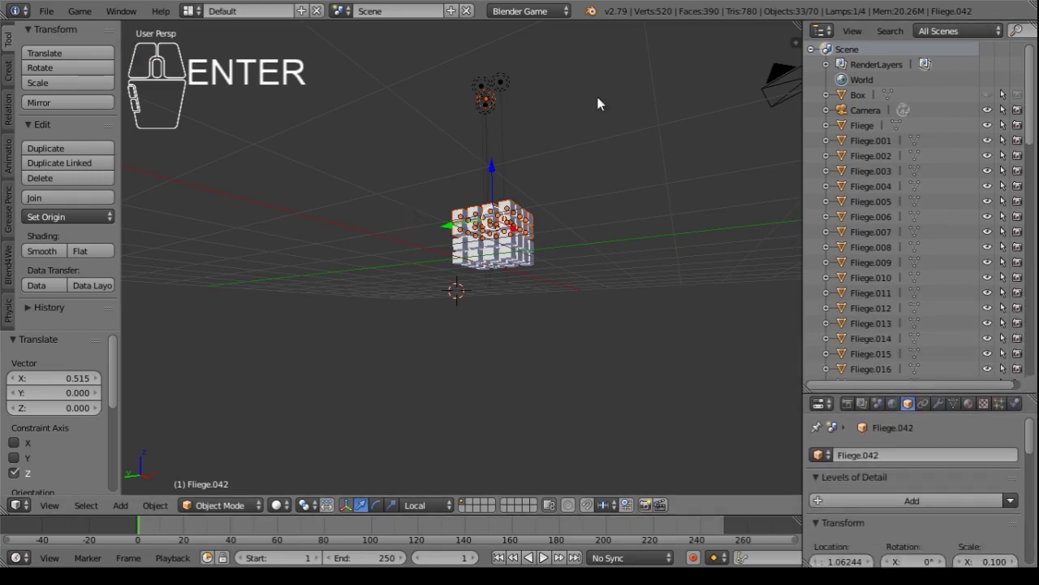
{"action": "scroll", "coordinate": [956, 281], "scroll_direction": "down", "scroll_amount": 5}
{"action": "left_click_drag", "start_coordinate": [1034, 203], "coordinate": [1032, 380]}
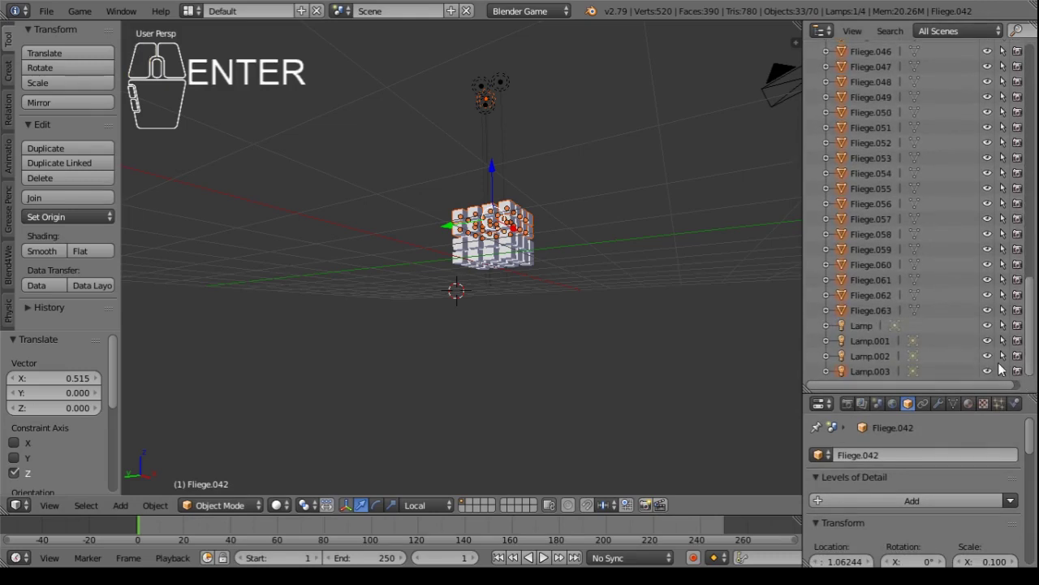
- Select the four lamps one after another to identify them in the scene, and delete Lamp.001
{"action": "left_click", "coordinate": [862, 327]}
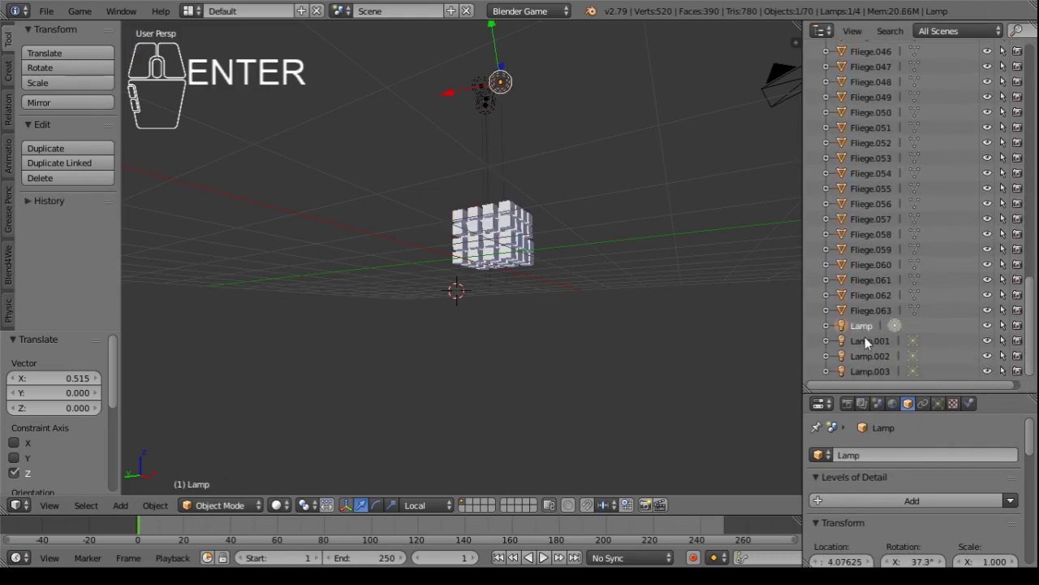
{"action": "left_click", "coordinate": [867, 341]}
{"action": "left_click", "coordinate": [870, 357]}
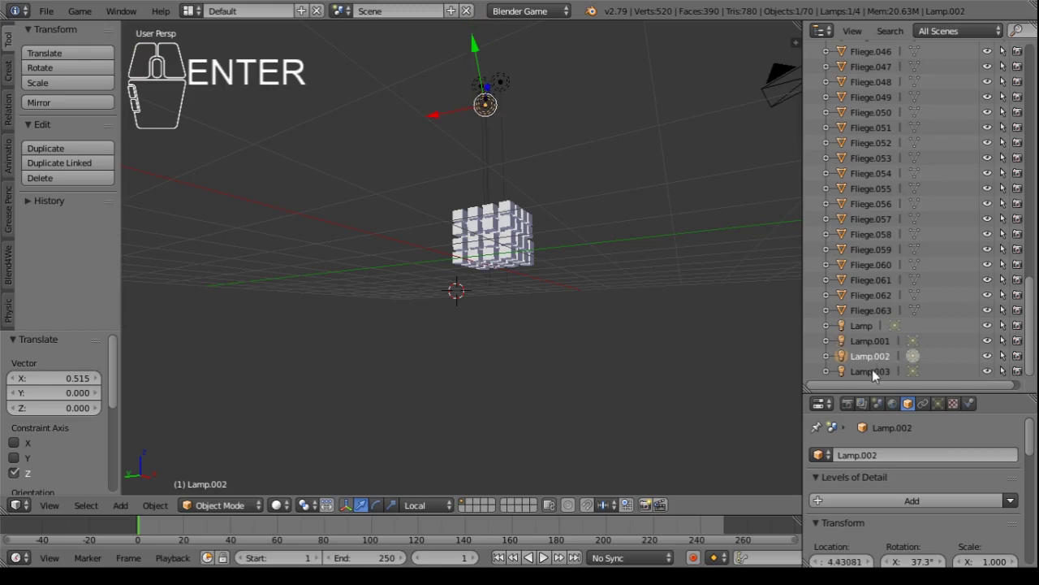
{"action": "left_click", "coordinate": [874, 371]}
{"action": "left_click", "coordinate": [875, 344]}
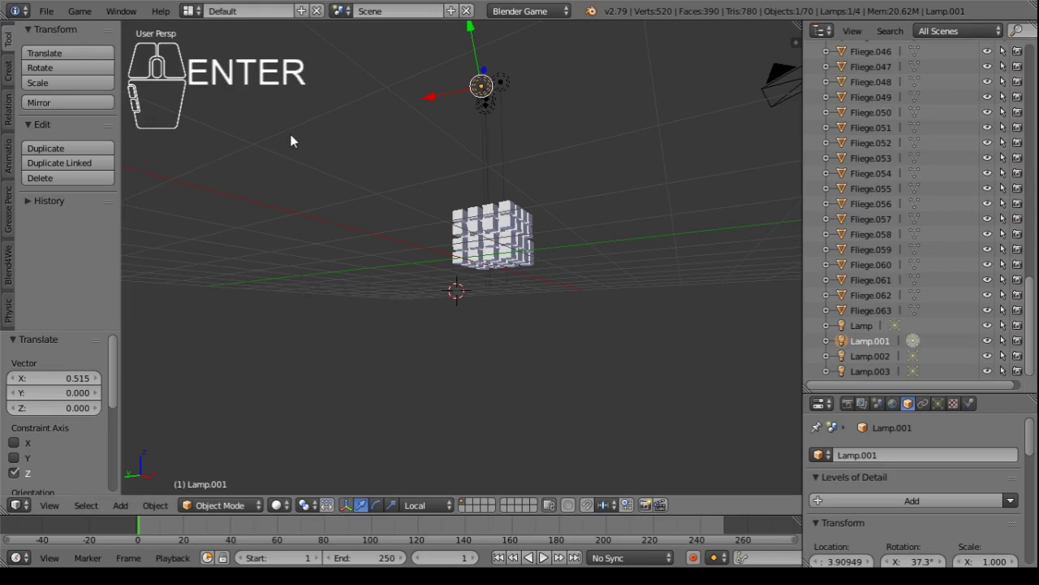
{"action": "key", "text": "x"}
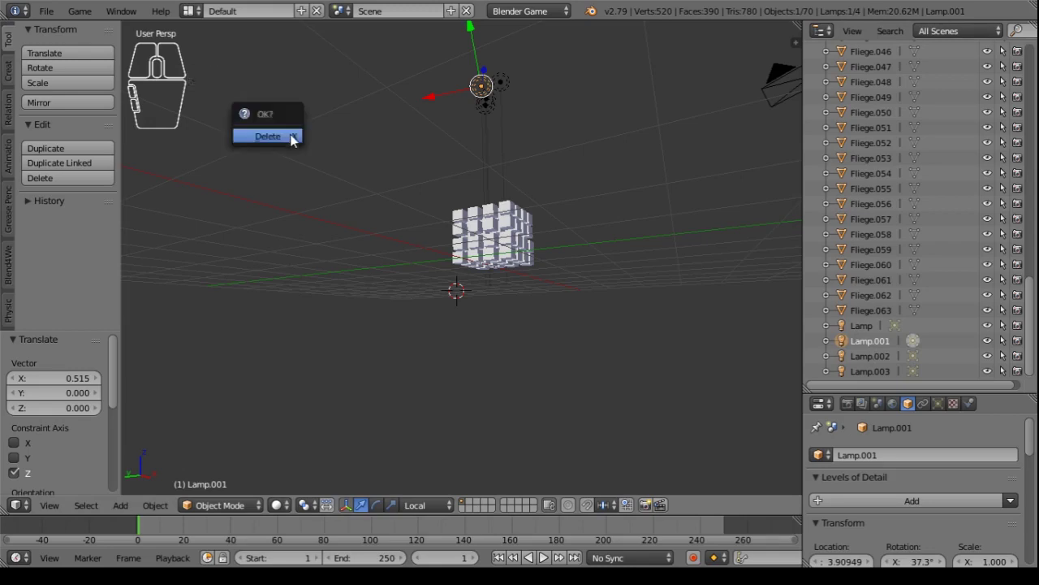
{"action": "left_click", "coordinate": [274, 139]}
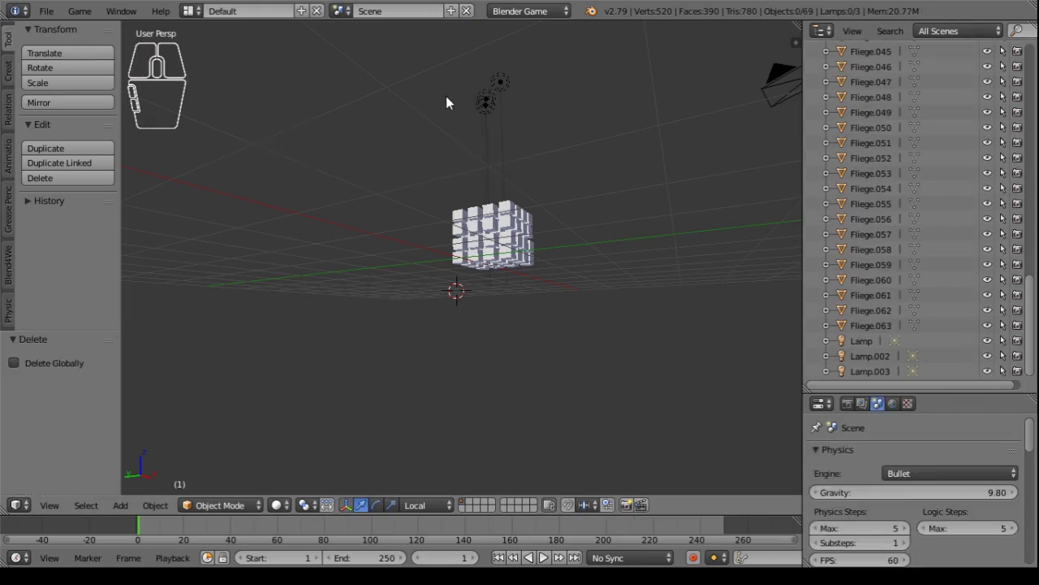
- Delete the duplicate lamps Lamp.003 and Lamp.002, keeping the original Lamp
{"action": "right_click", "coordinate": [499, 84]}
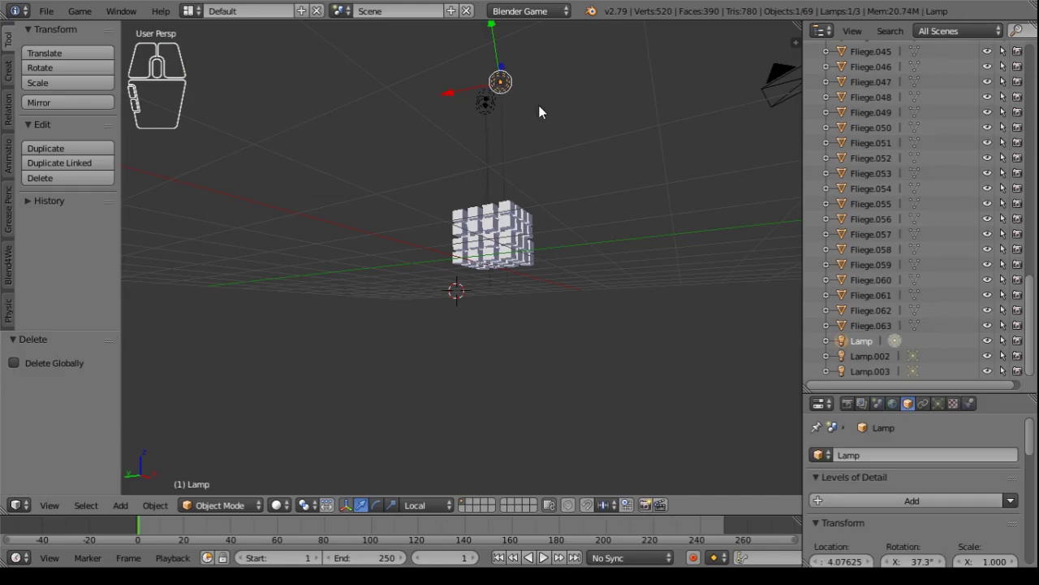
{"action": "right_click", "coordinate": [490, 104]}
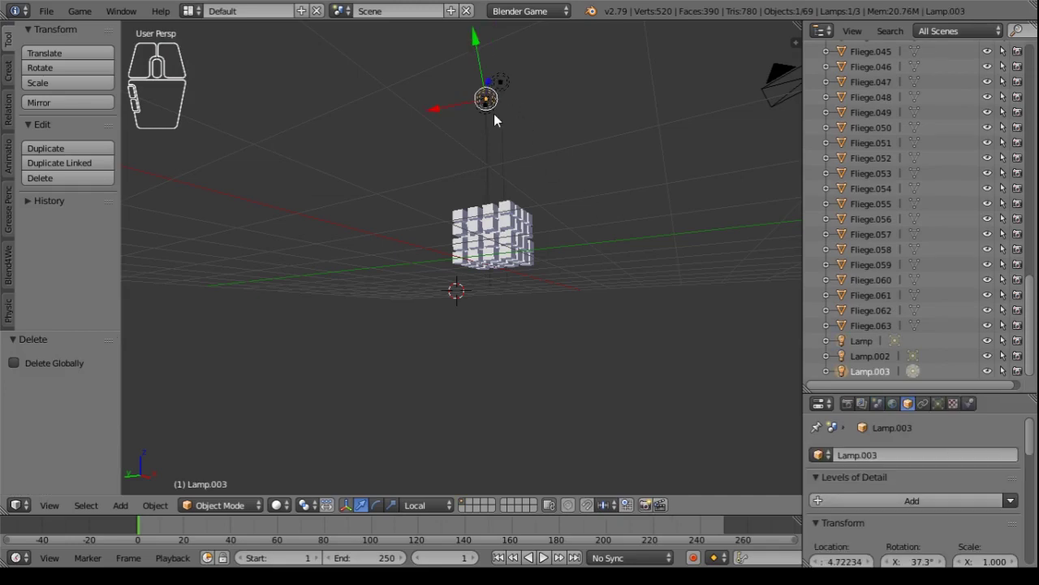
{"action": "key", "text": "x"}
{"action": "left_click", "coordinate": [491, 117]}
{"action": "right_click", "coordinate": [485, 107]}
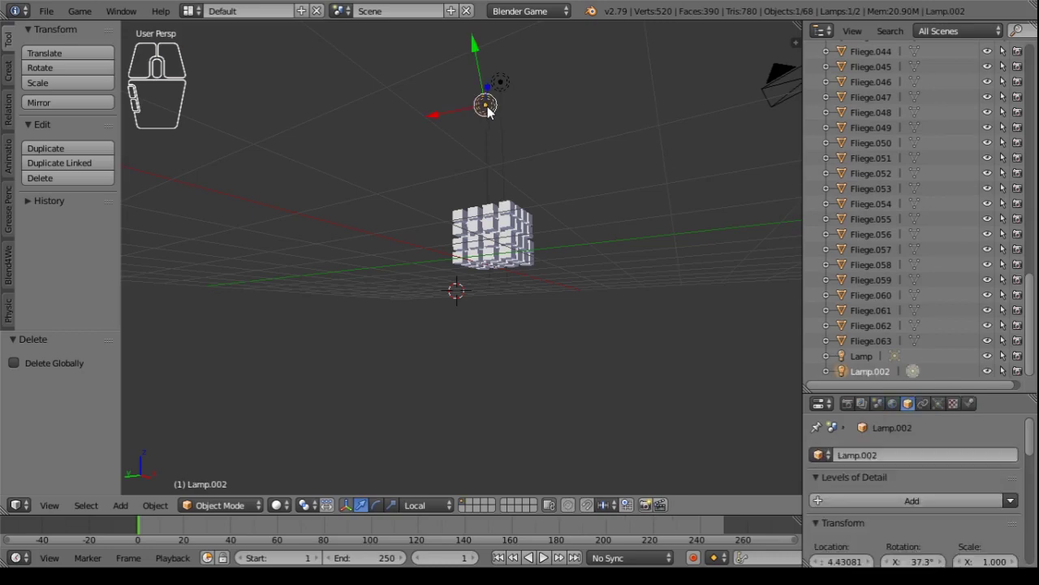
{"action": "key", "text": "x"}
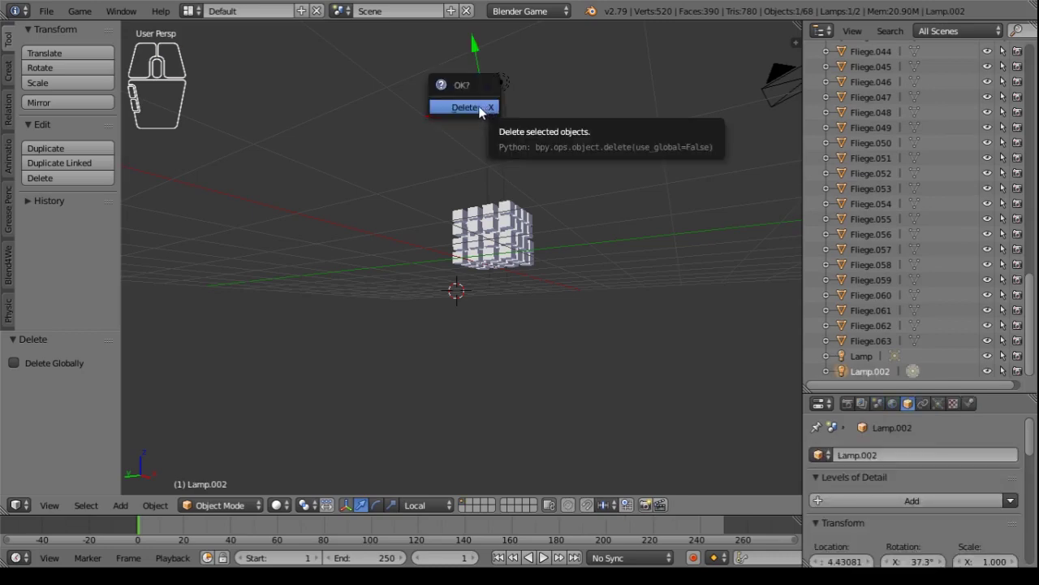
{"action": "left_click", "coordinate": [473, 107]}
- Select the Camera and start the game engine to test the doubled block of cubes
{"action": "scroll", "coordinate": [688, 136], "scroll_direction": "down", "scroll_amount": 3}
{"action": "right_click", "coordinate": [689, 136]}
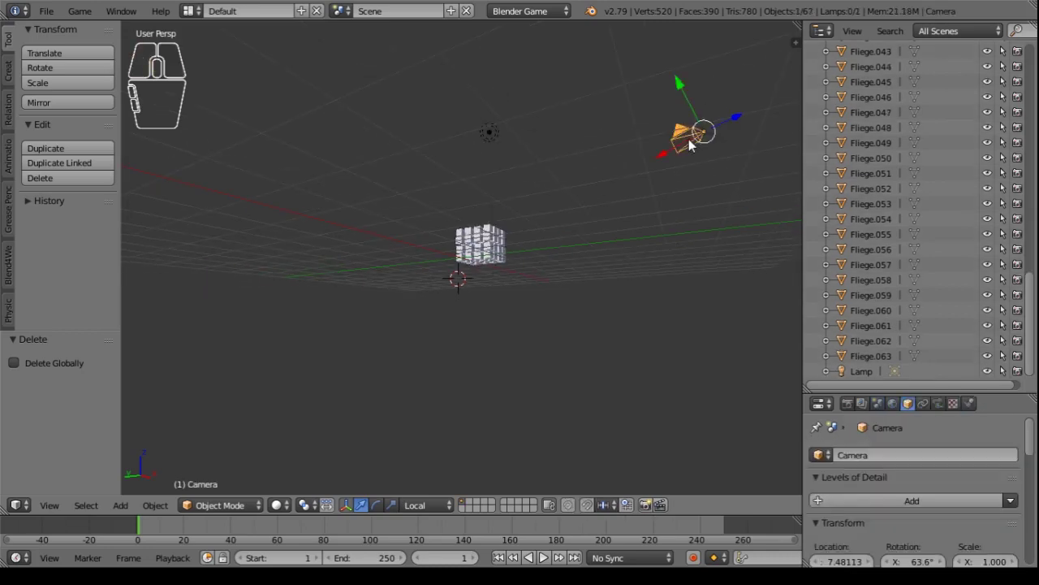
{"action": "left_click_drag", "start_coordinate": [1030, 281], "coordinate": [1030, 57]}
{"action": "scroll", "coordinate": [640, 216], "scroll_direction": "up", "scroll_amount": 4}
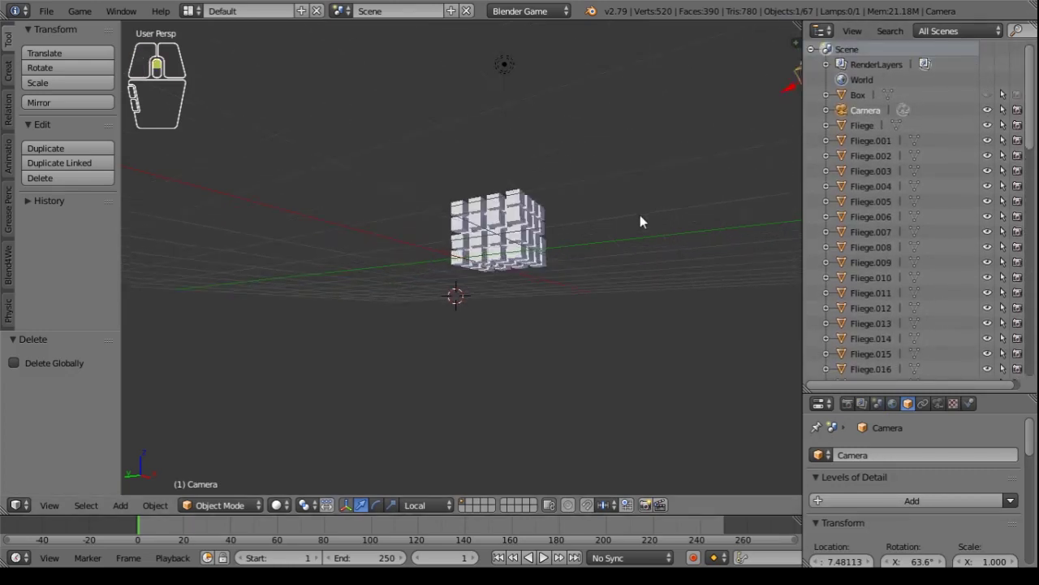
{"action": "middle_click_drag", "start_coordinate": [599, 234], "coordinate": [545, 277]}
{"action": "scroll", "coordinate": [544, 271], "scroll_direction": "down", "scroll_amount": 5}
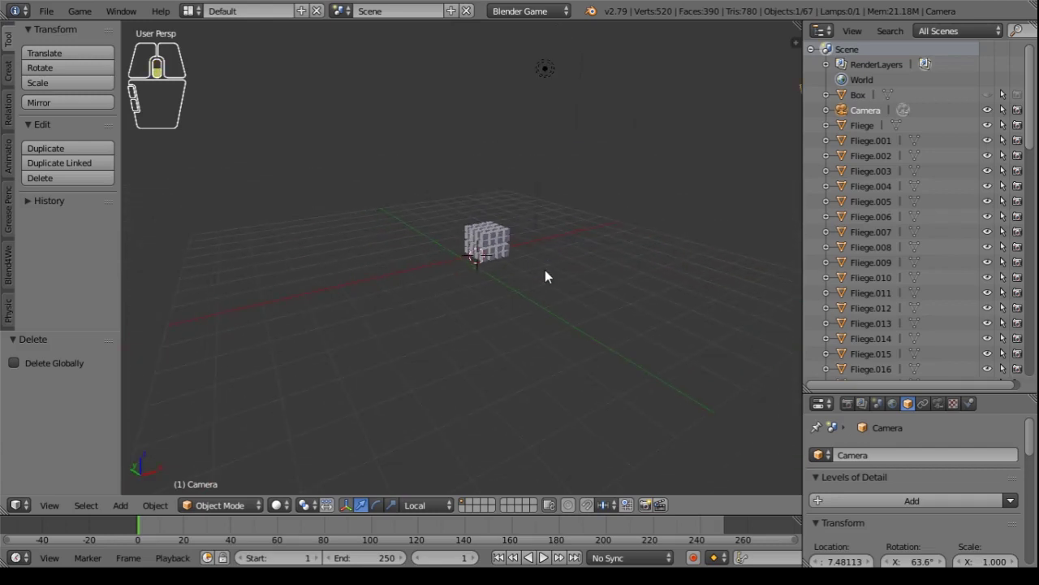
{"action": "left_click", "coordinate": [80, 10]}
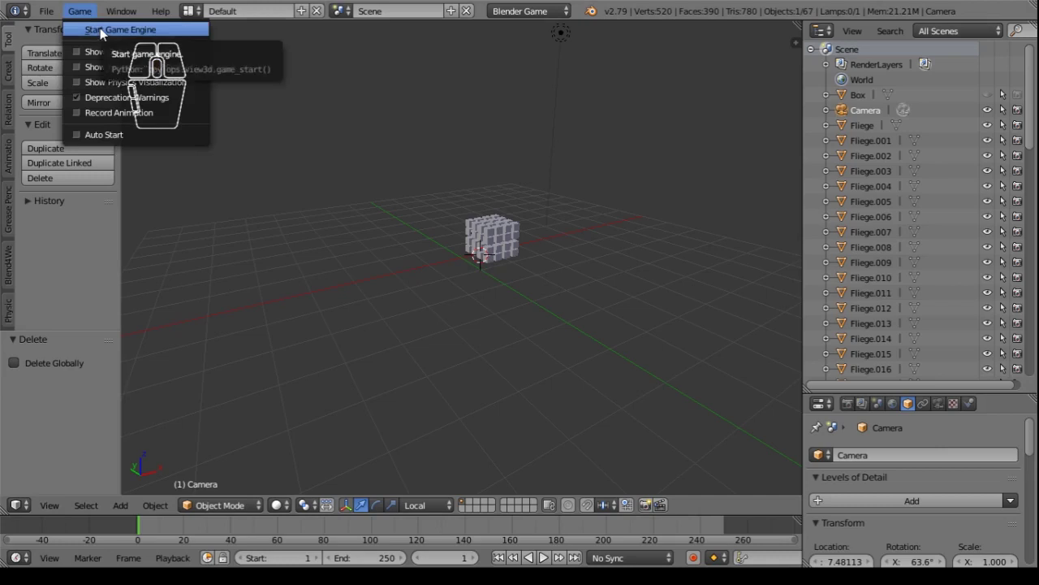
{"action": "left_click", "coordinate": [100, 29]}
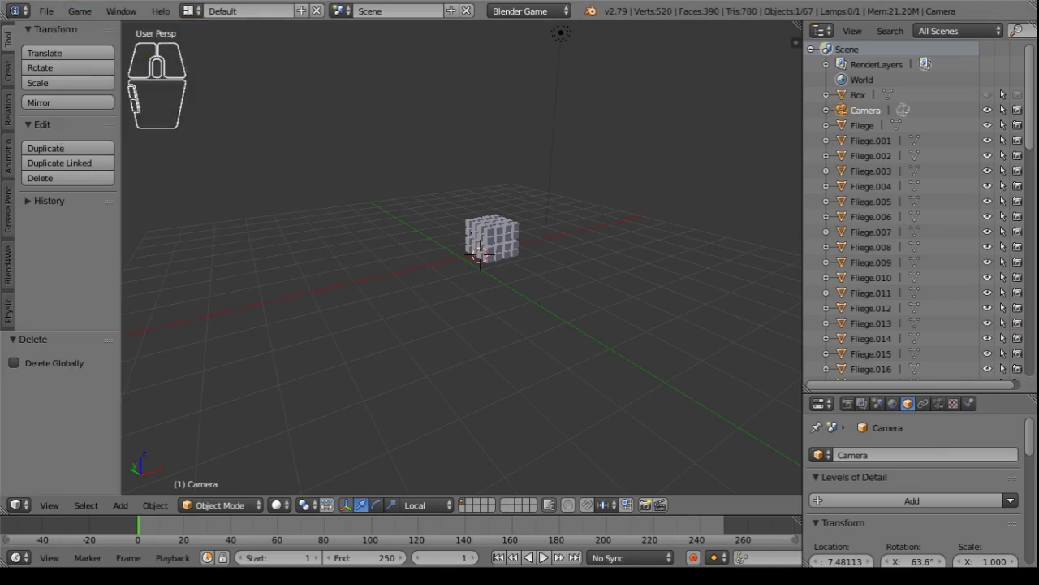